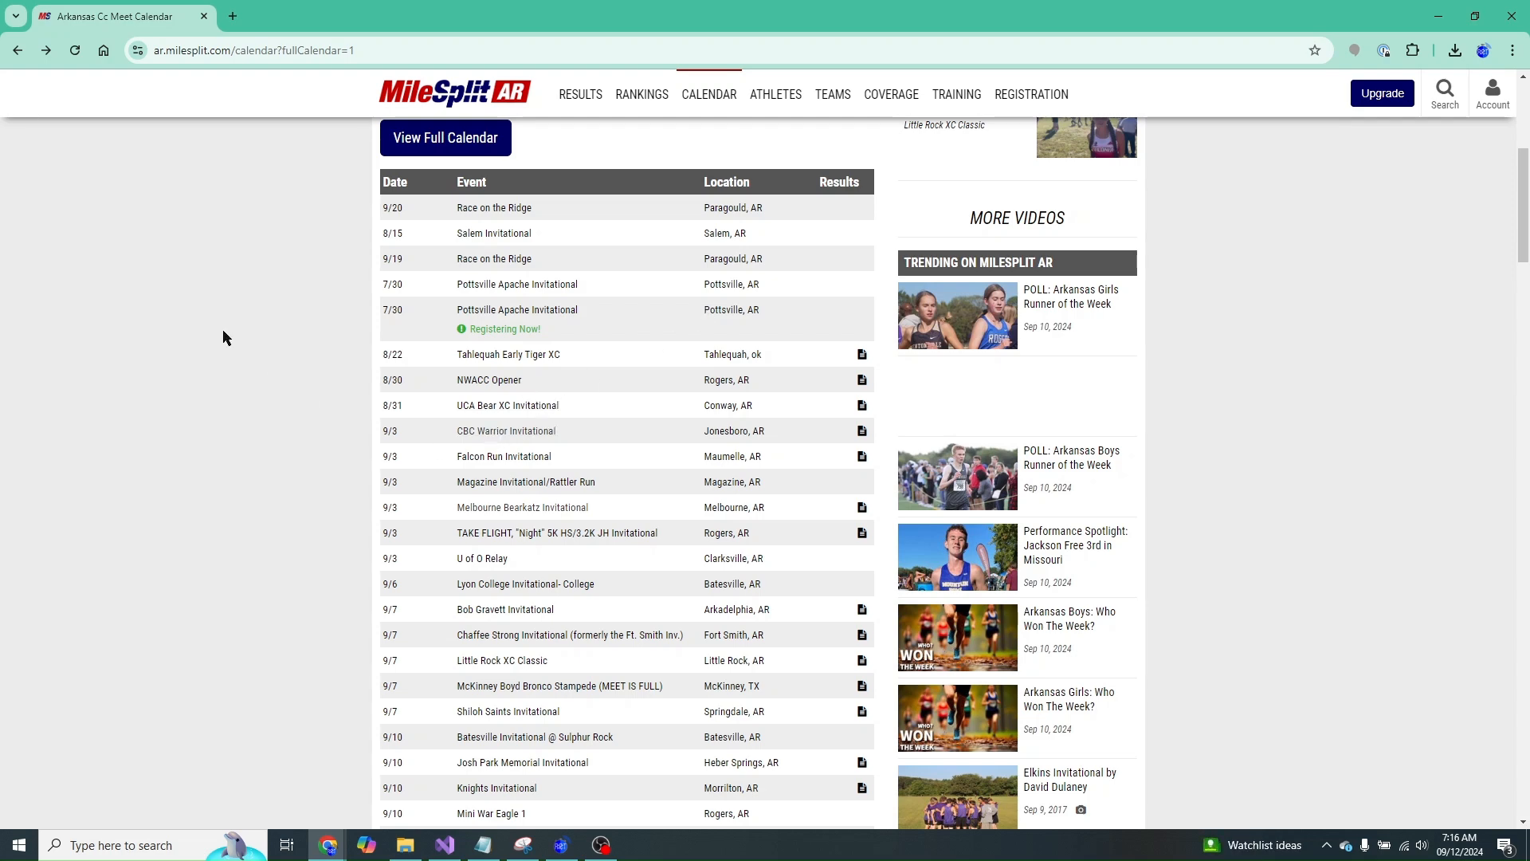
# - Open the CBC Warrior Invitational meet's entries-by-event page in Meet Manager
pyautogui.scroll(5, 224, 331)
pyautogui.scroll(-4, 381, 451)
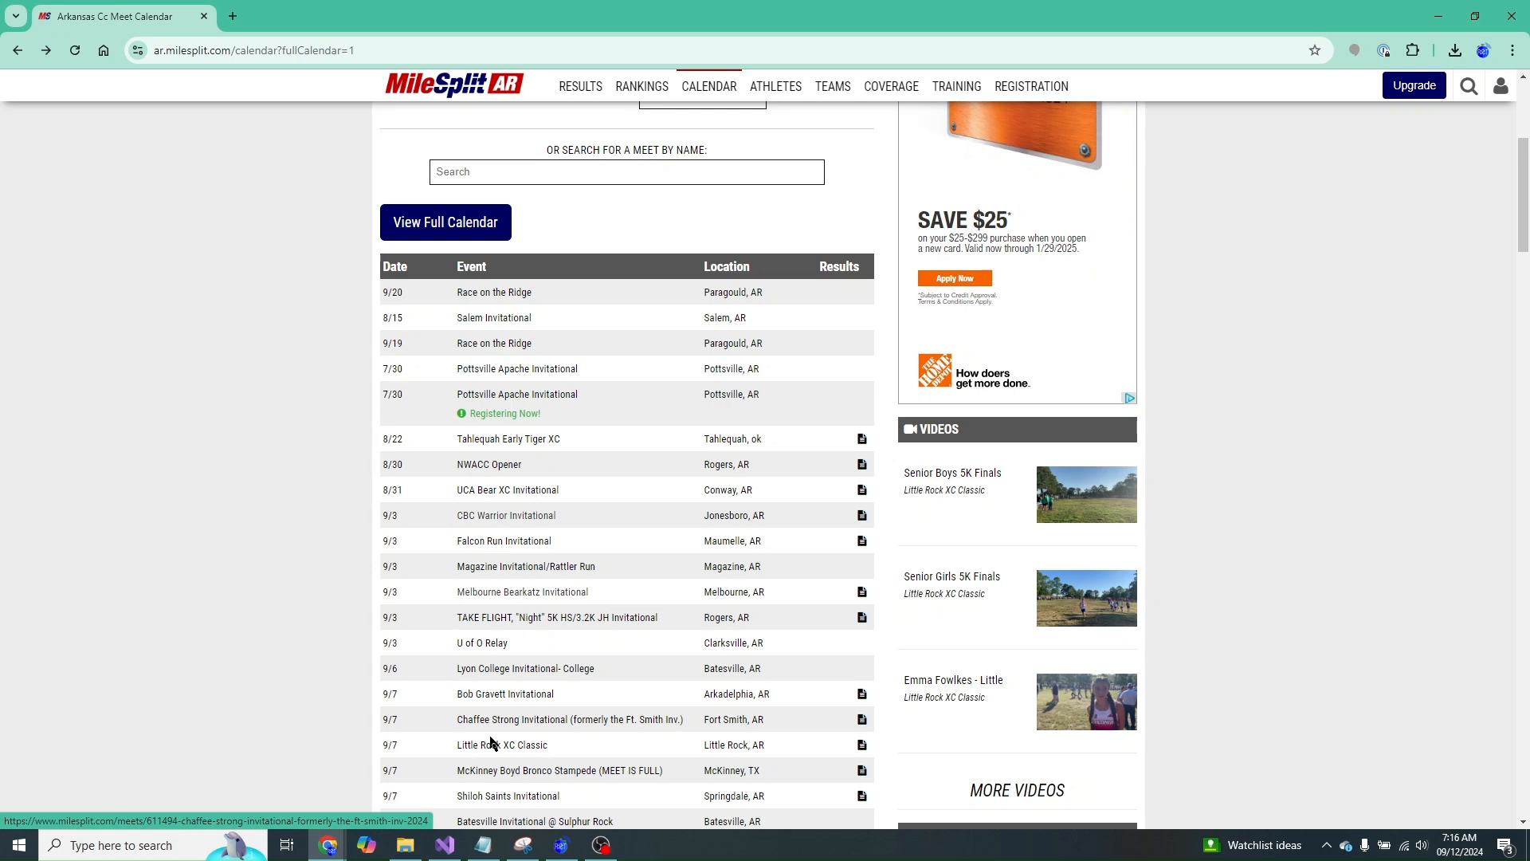
pyautogui.scroll(-1, 490, 743)
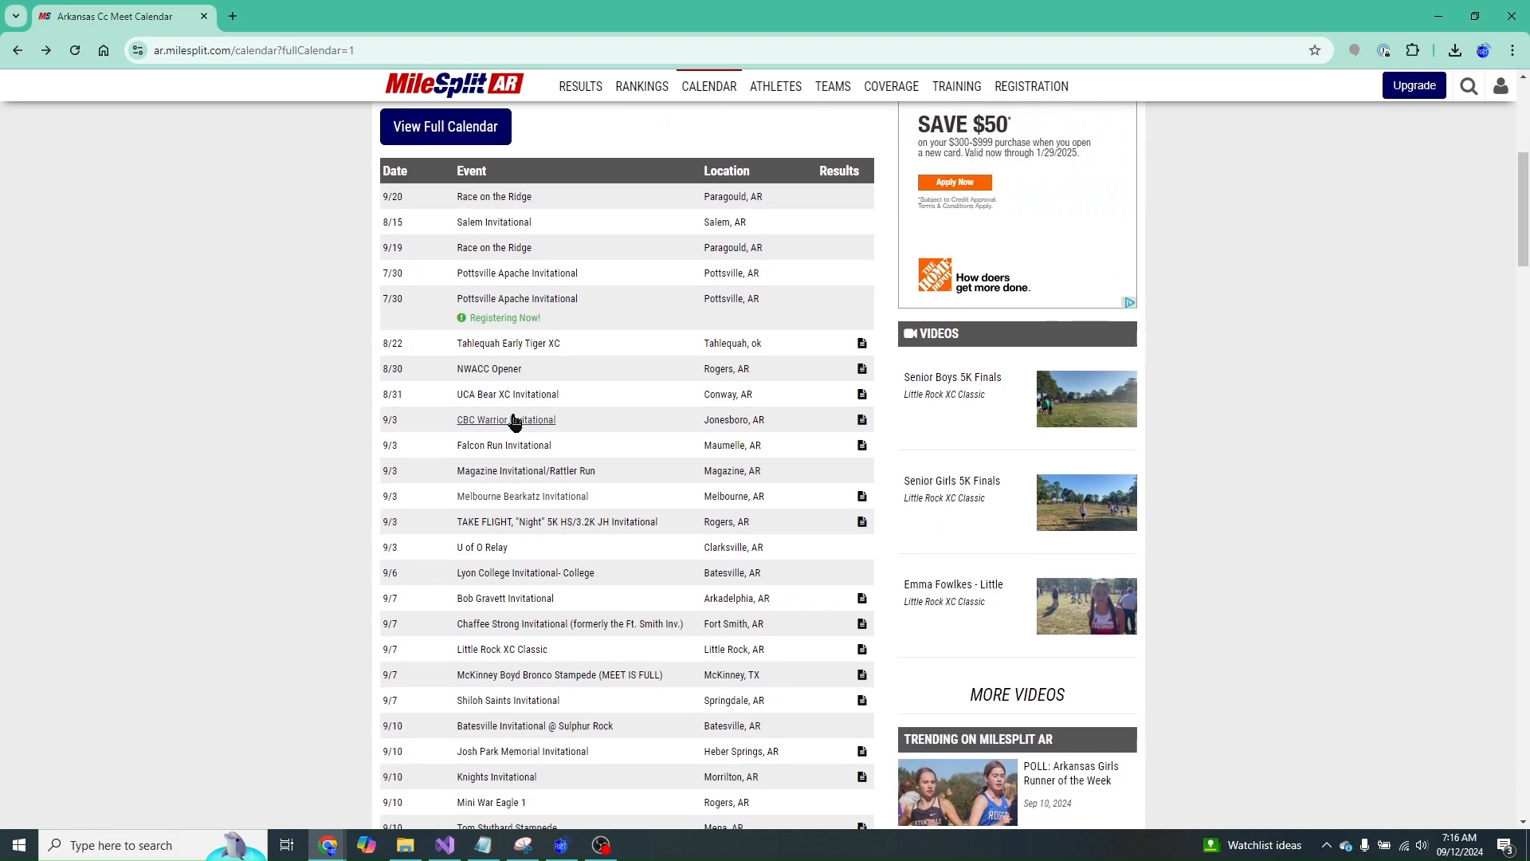
pyautogui.click(514, 420)
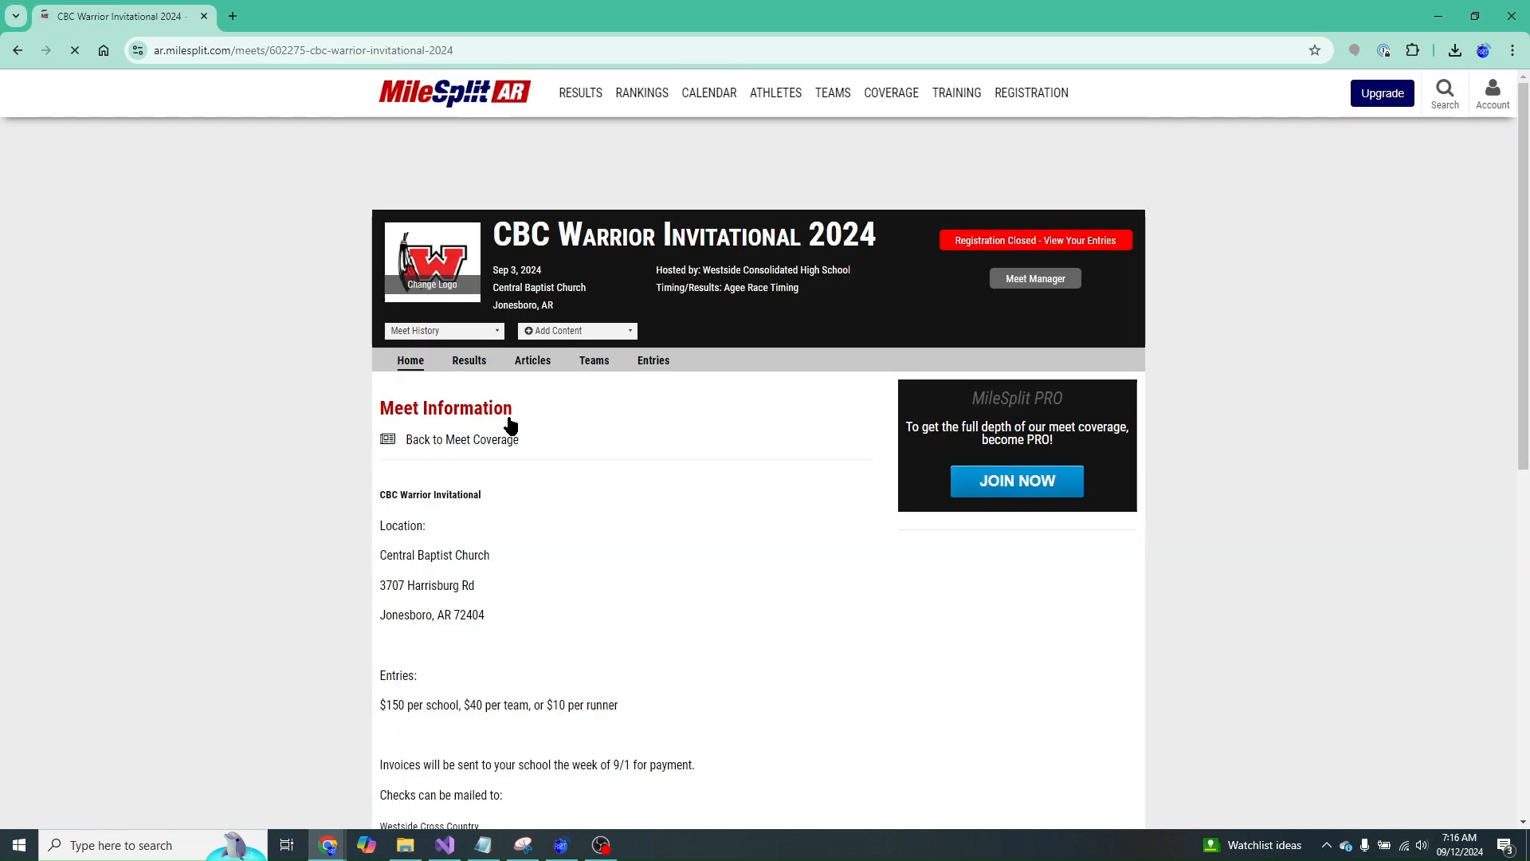
pyautogui.click(1059, 285)
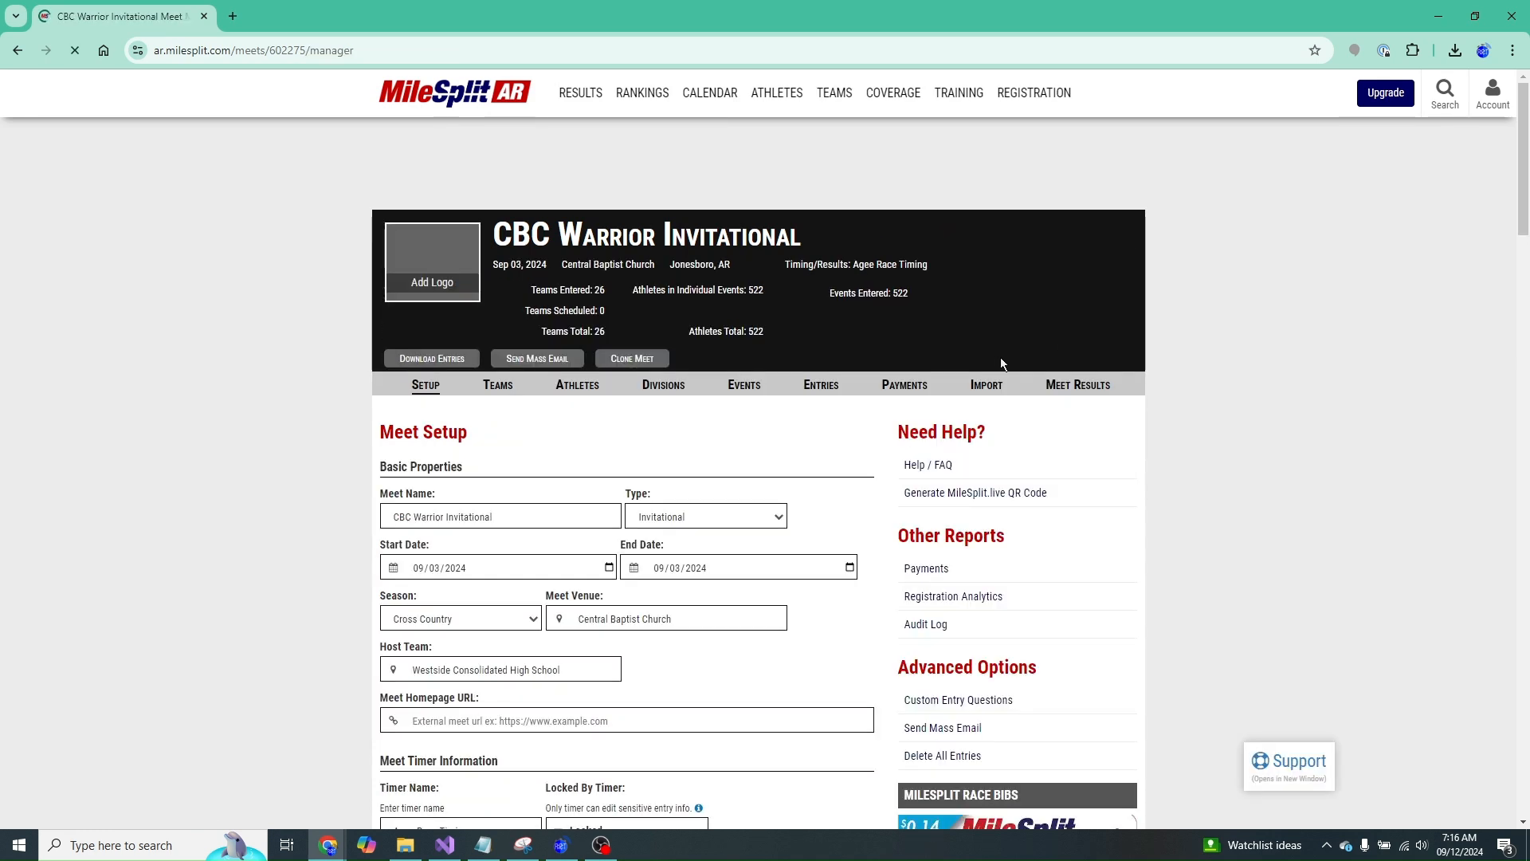
pyautogui.click(815, 387)
# - Download all meet entries as cbc-warrior-invitational_entriesByEvent.csv
pyautogui.scroll(-3, 1282, 471)
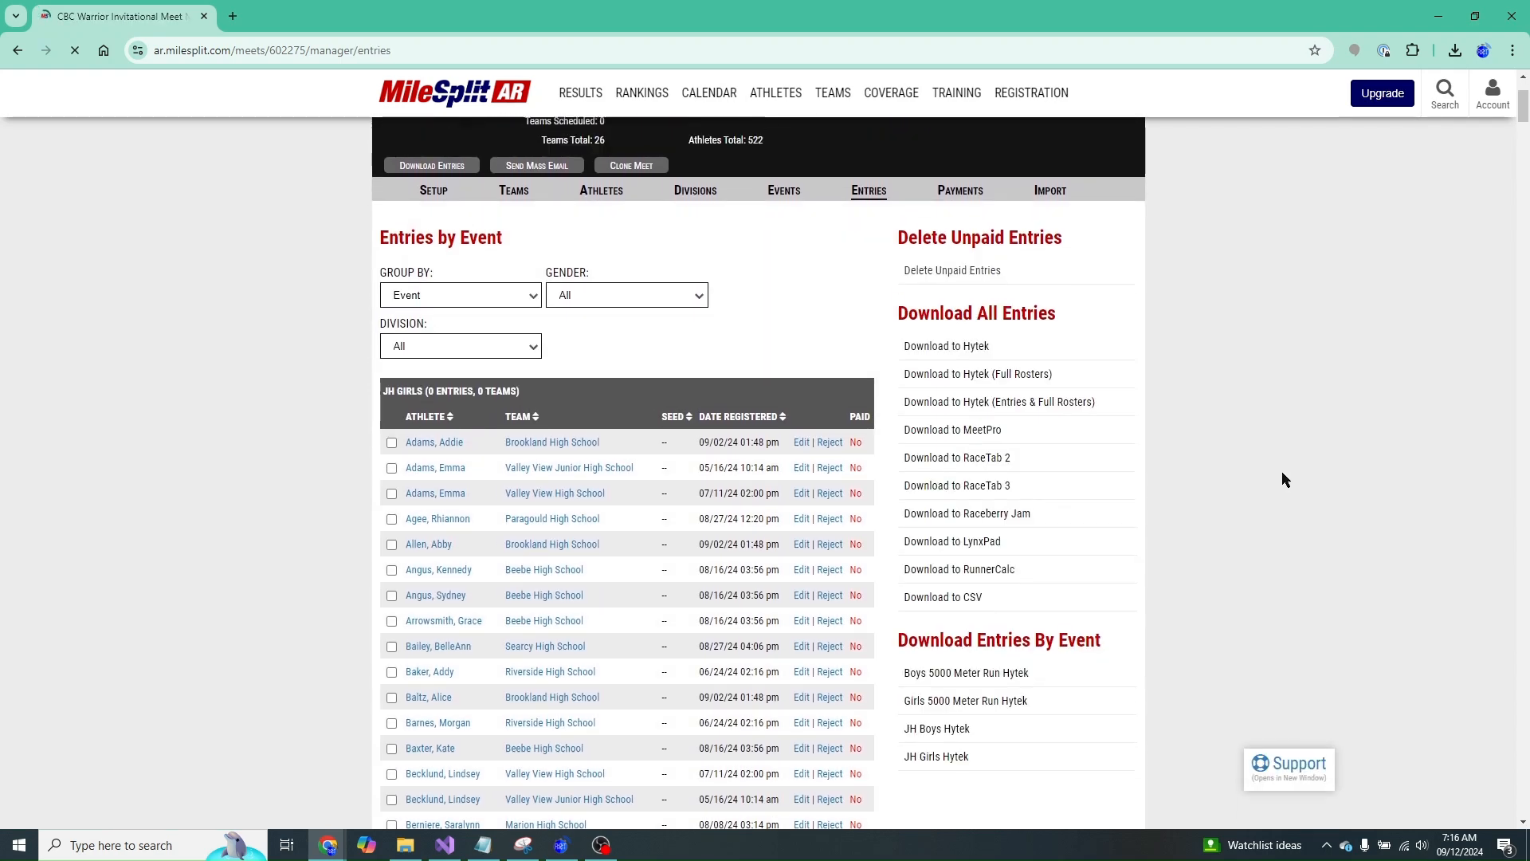
pyautogui.scroll(-5, 1157, 470)
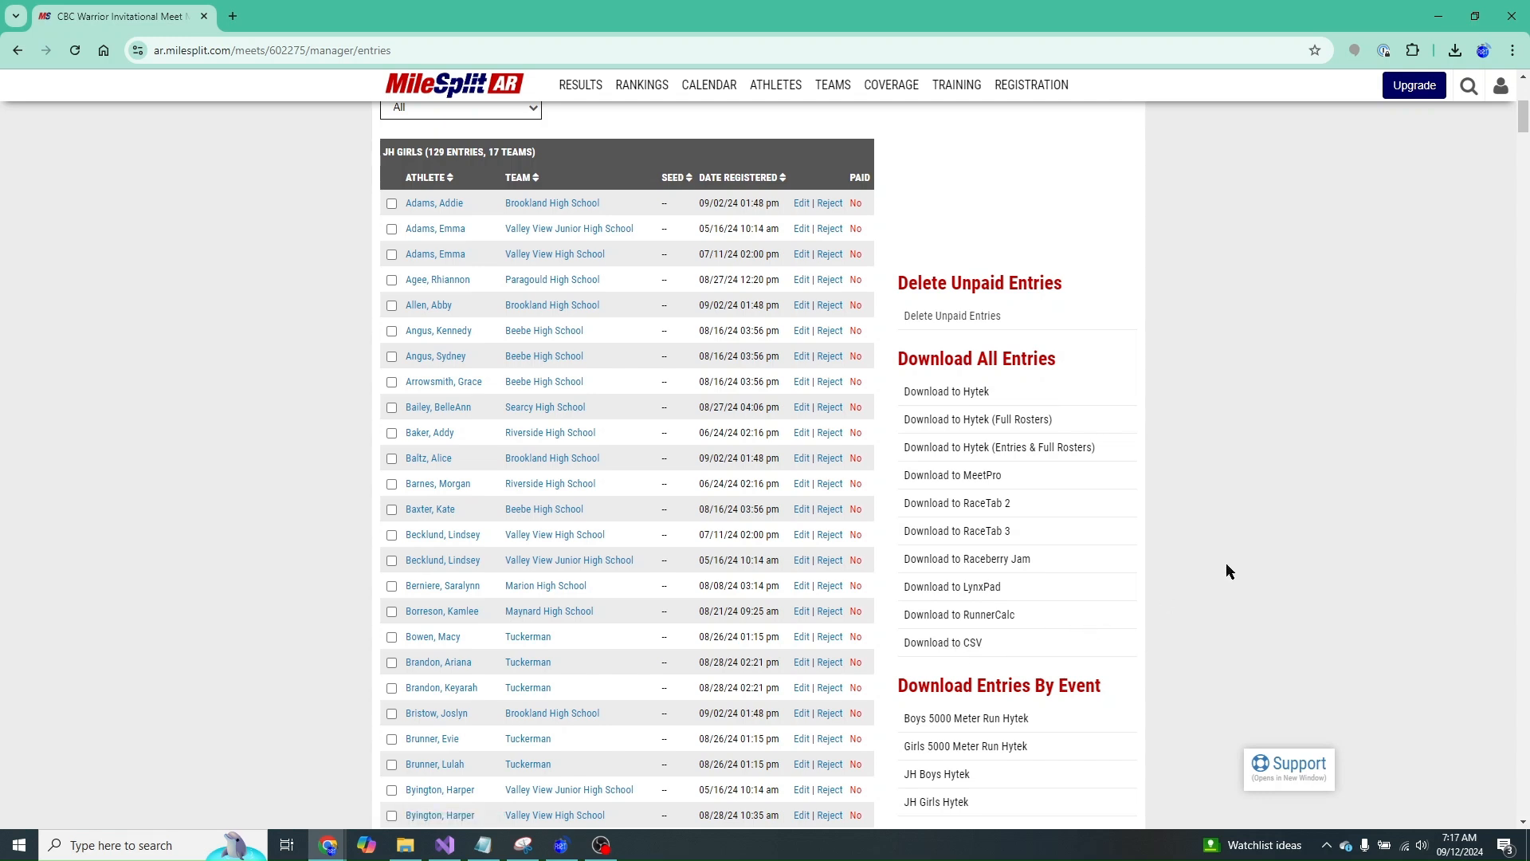
pyautogui.scroll(-1, 1227, 564)
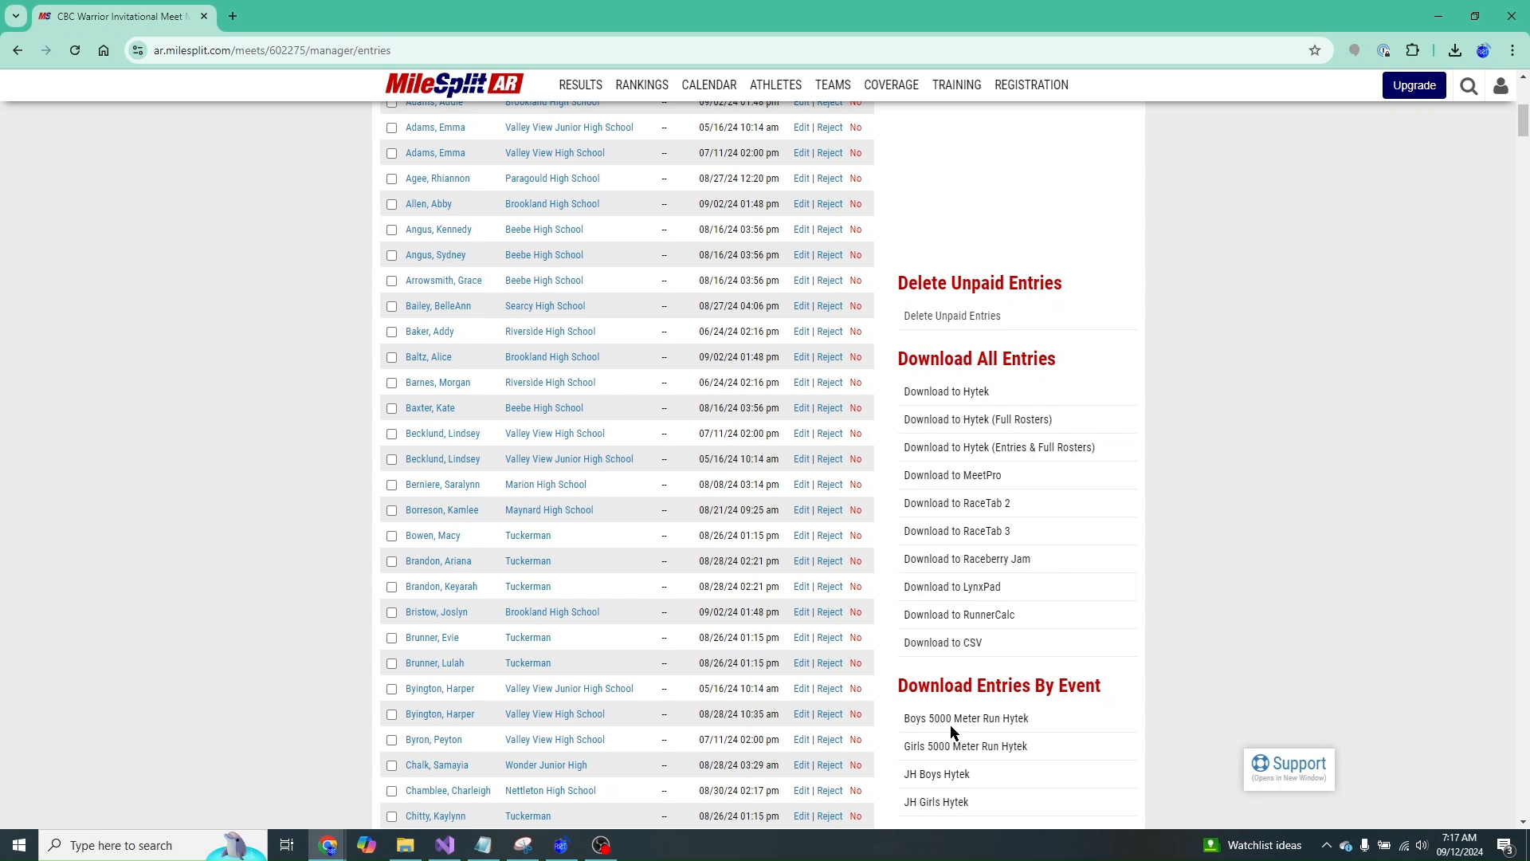
pyautogui.click(955, 644)
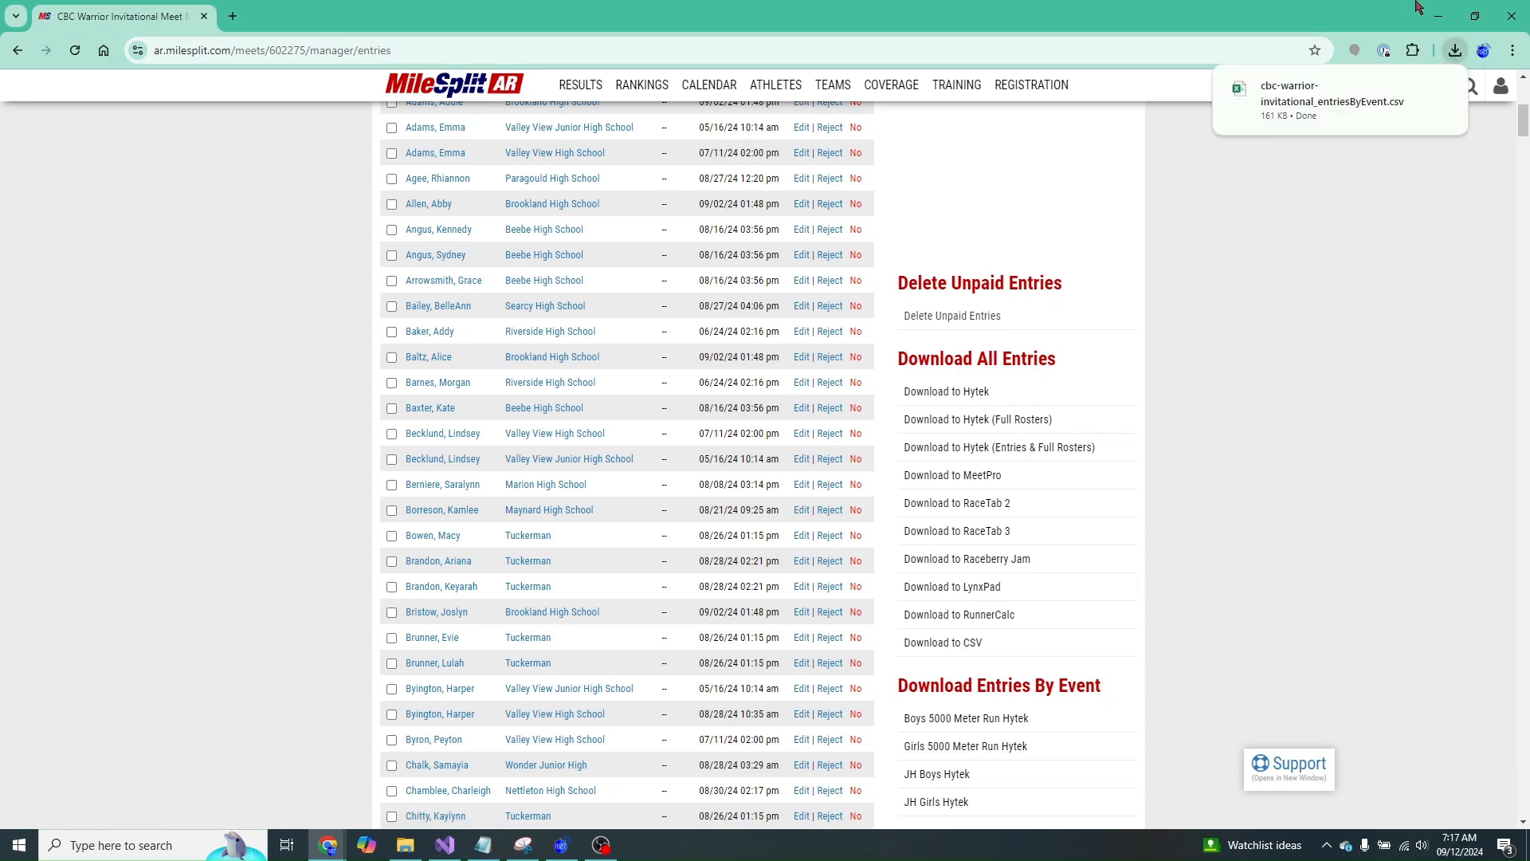
# - Minimize Chrome and Visual Studio and start a new race from a delimited file
pyautogui.click(1439, 16)
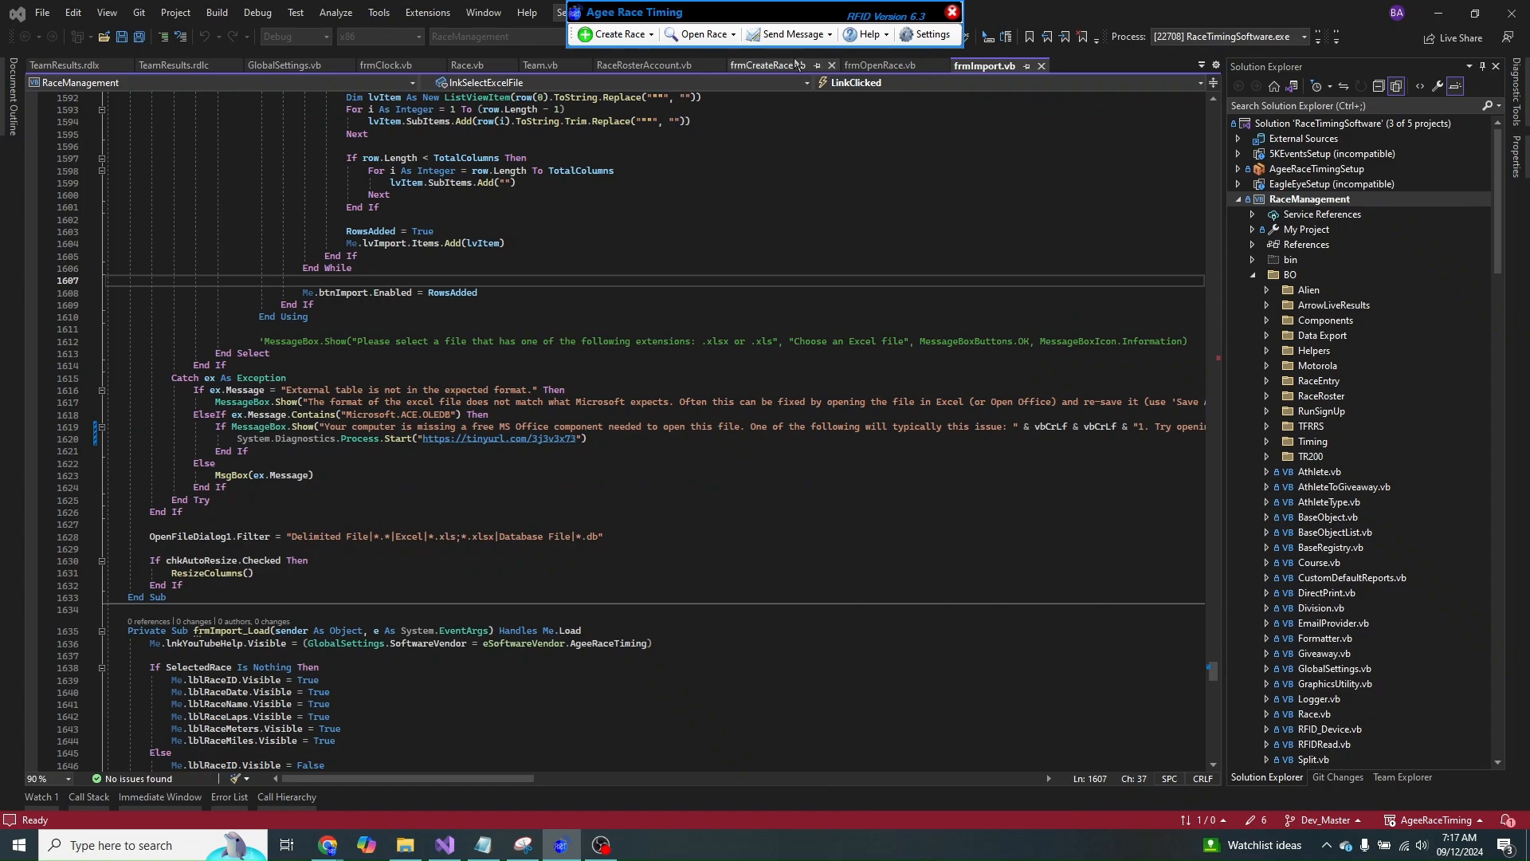
pyautogui.click(1439, 15)
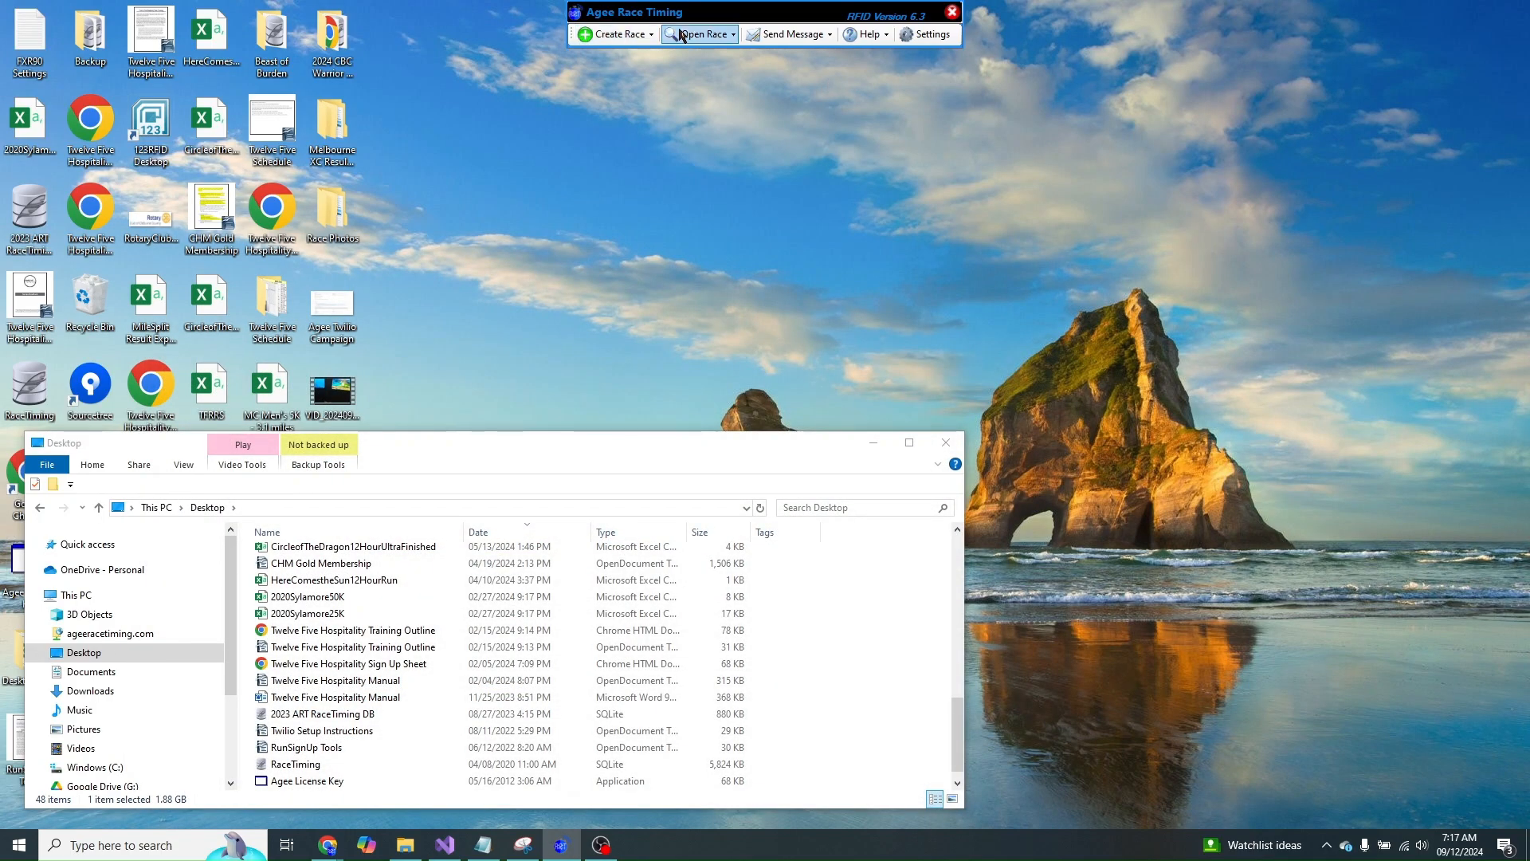
pyautogui.click(704, 34)
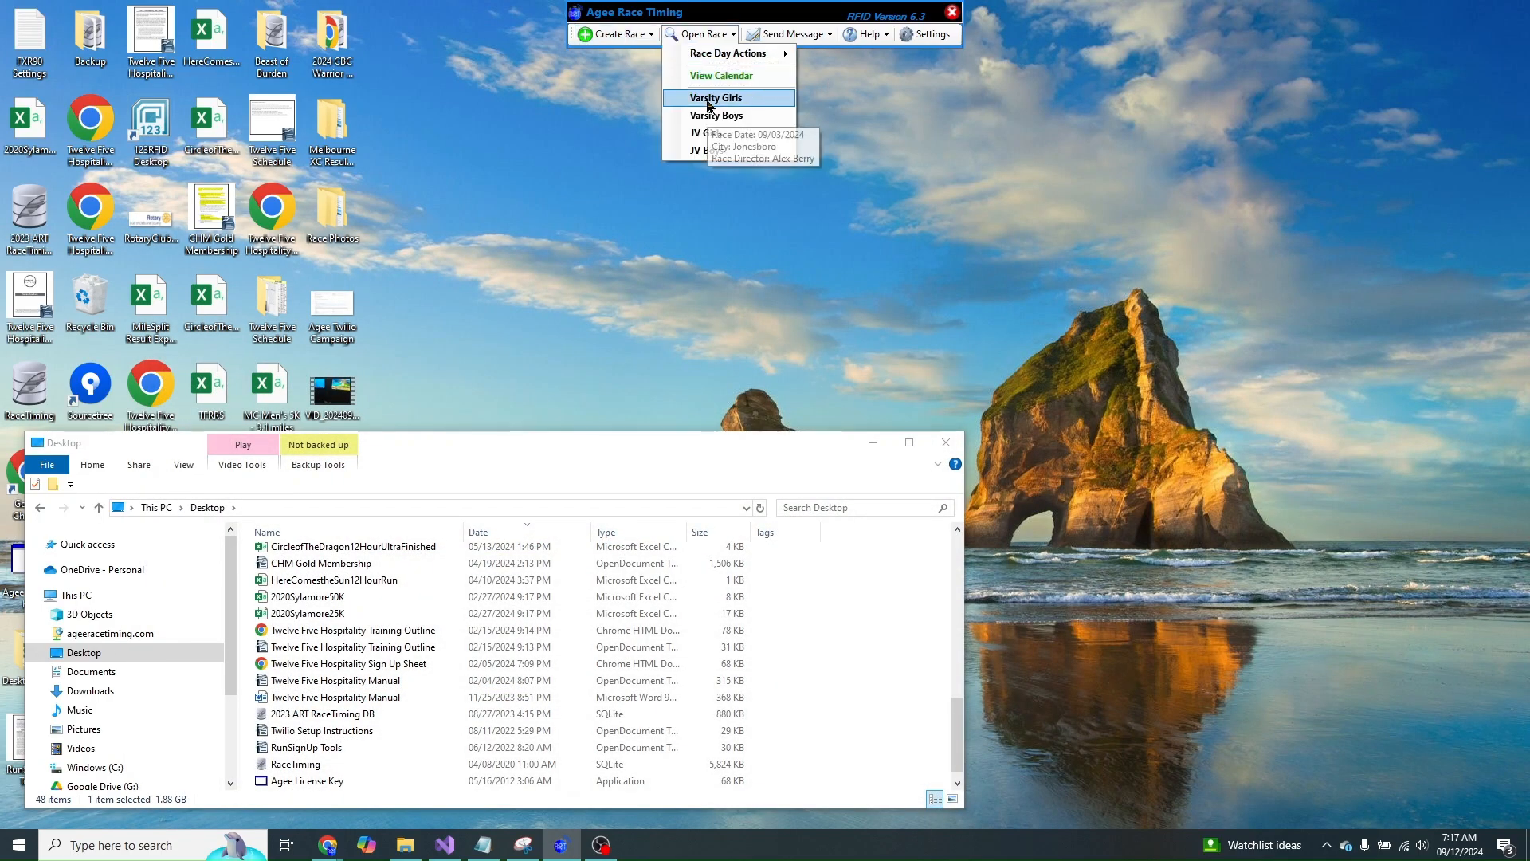
pyautogui.click(618, 34)
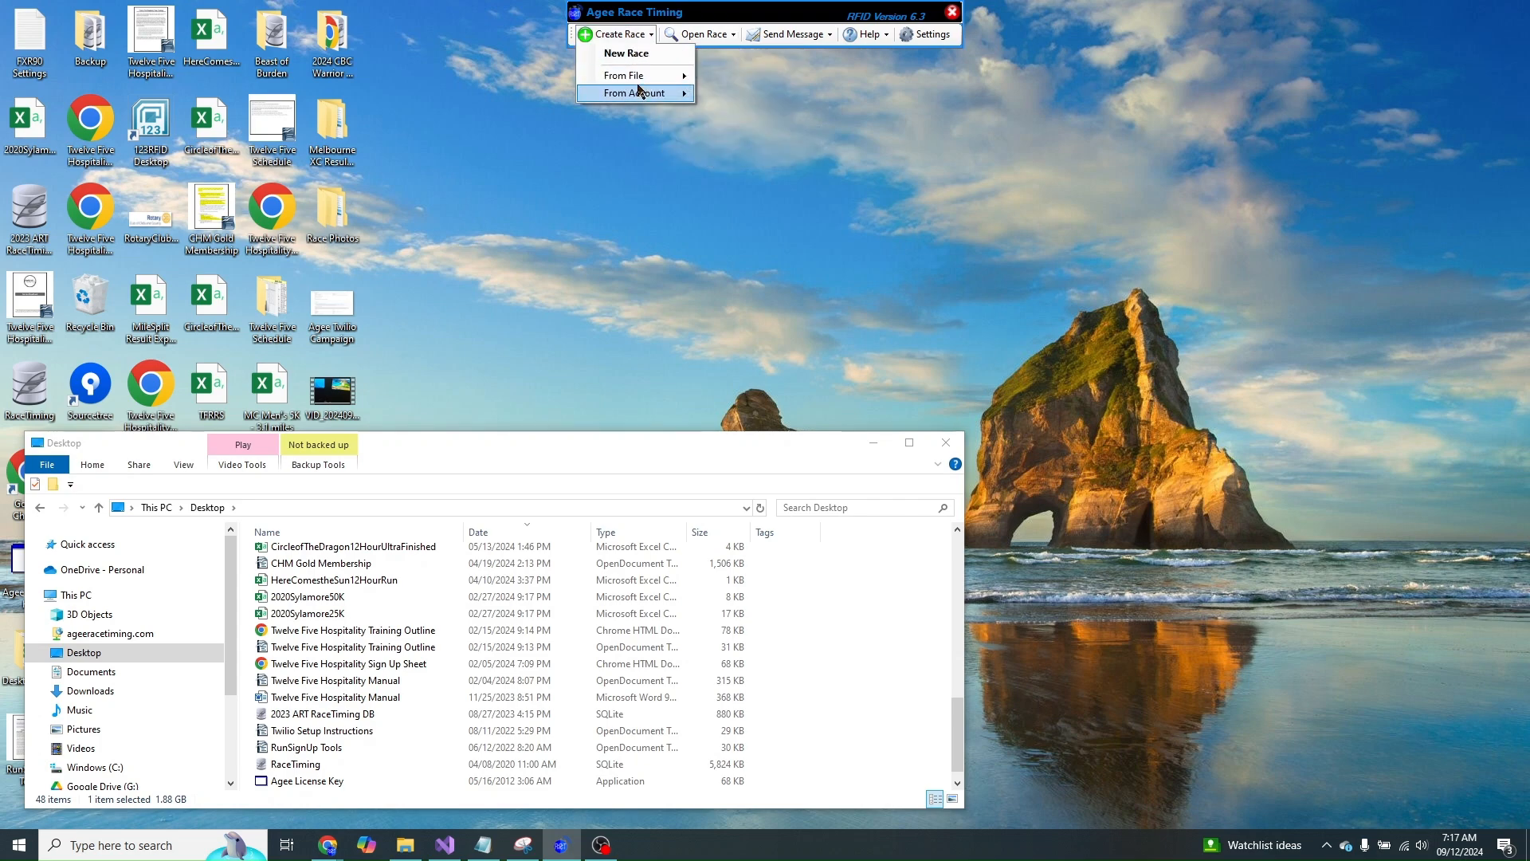
pyautogui.moveTo(645, 83)
pyautogui.click(743, 97)
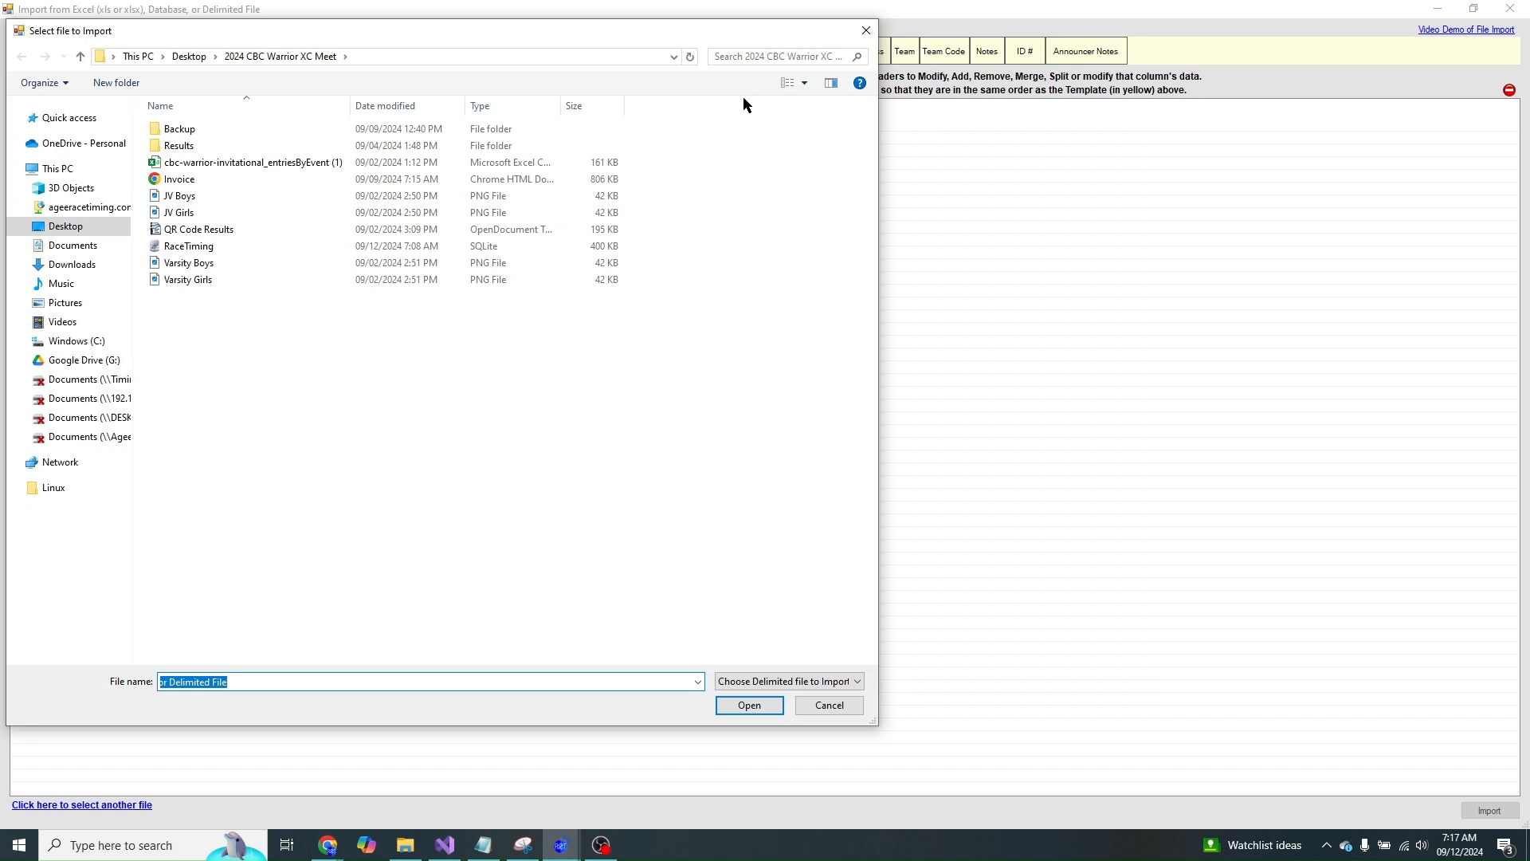
# - Load the CBC Warrior entries CSV, confirm the delimiter and use the first row as headers
pyautogui.doubleClick(219, 169)
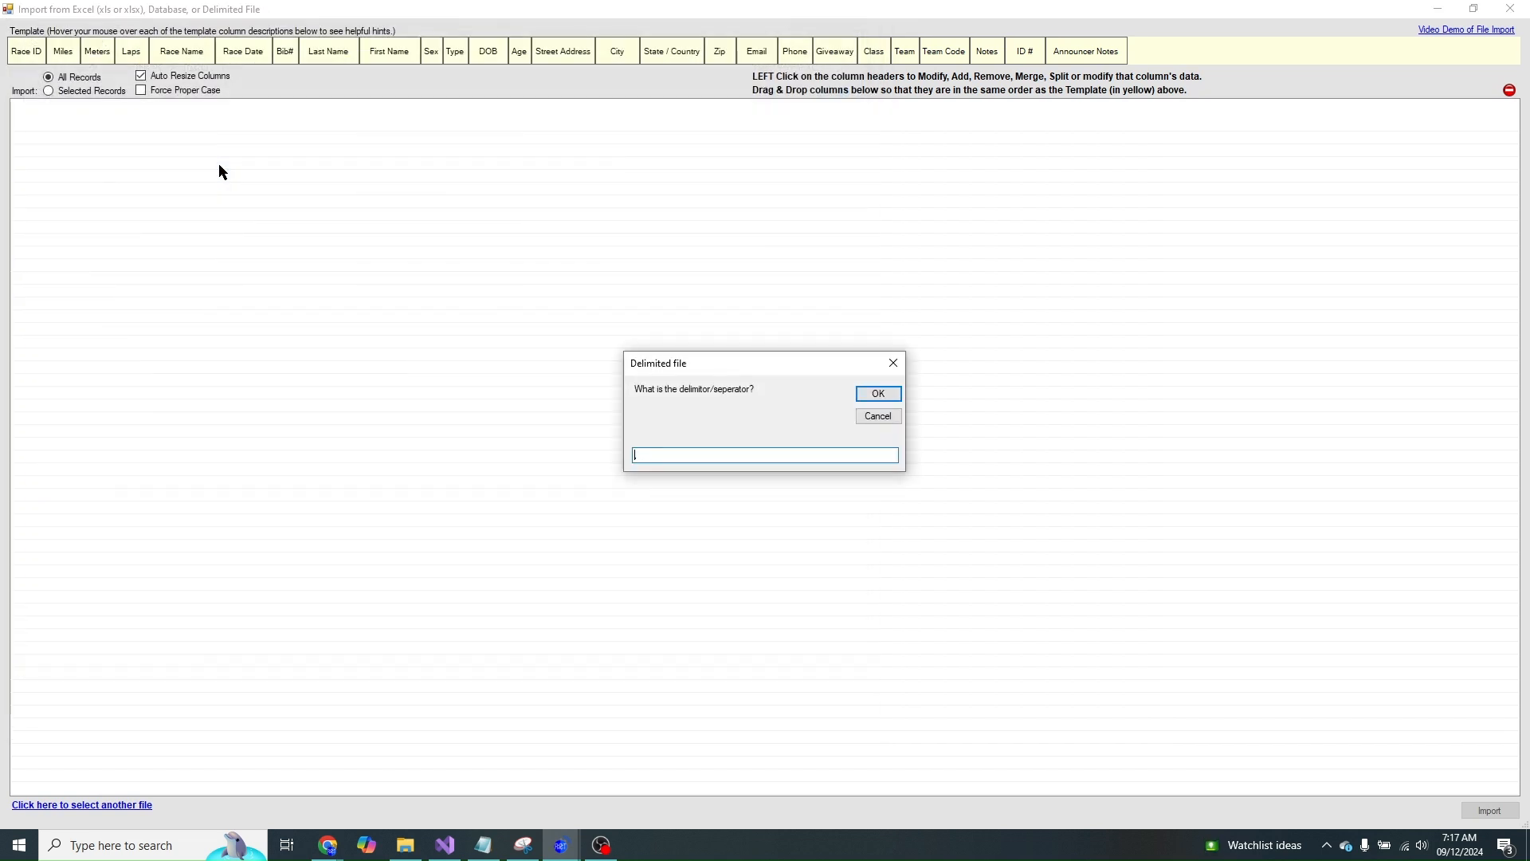
pyautogui.click(880, 393)
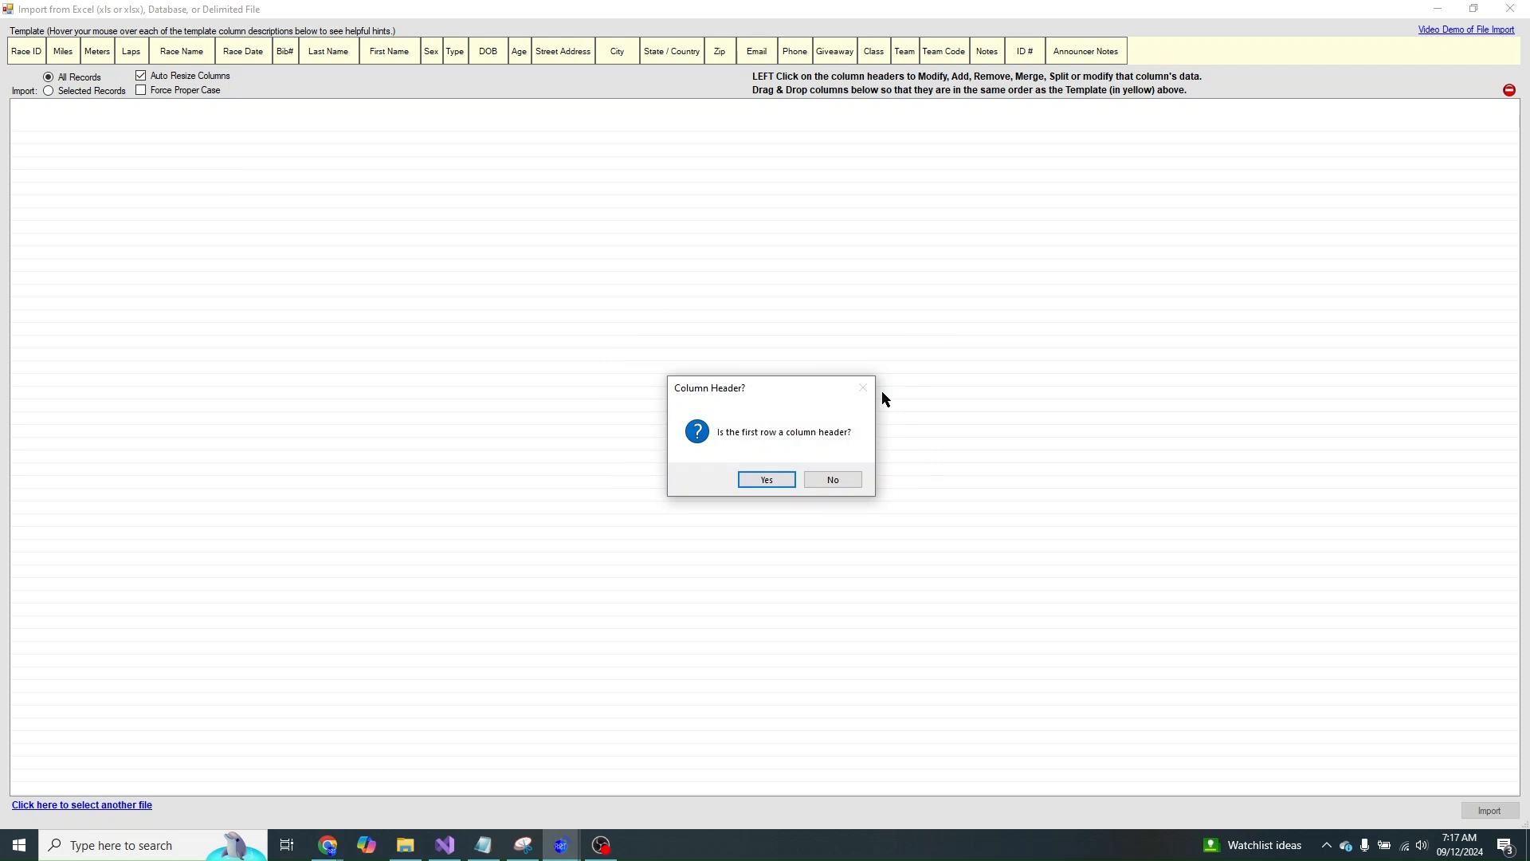
pyautogui.click(751, 479)
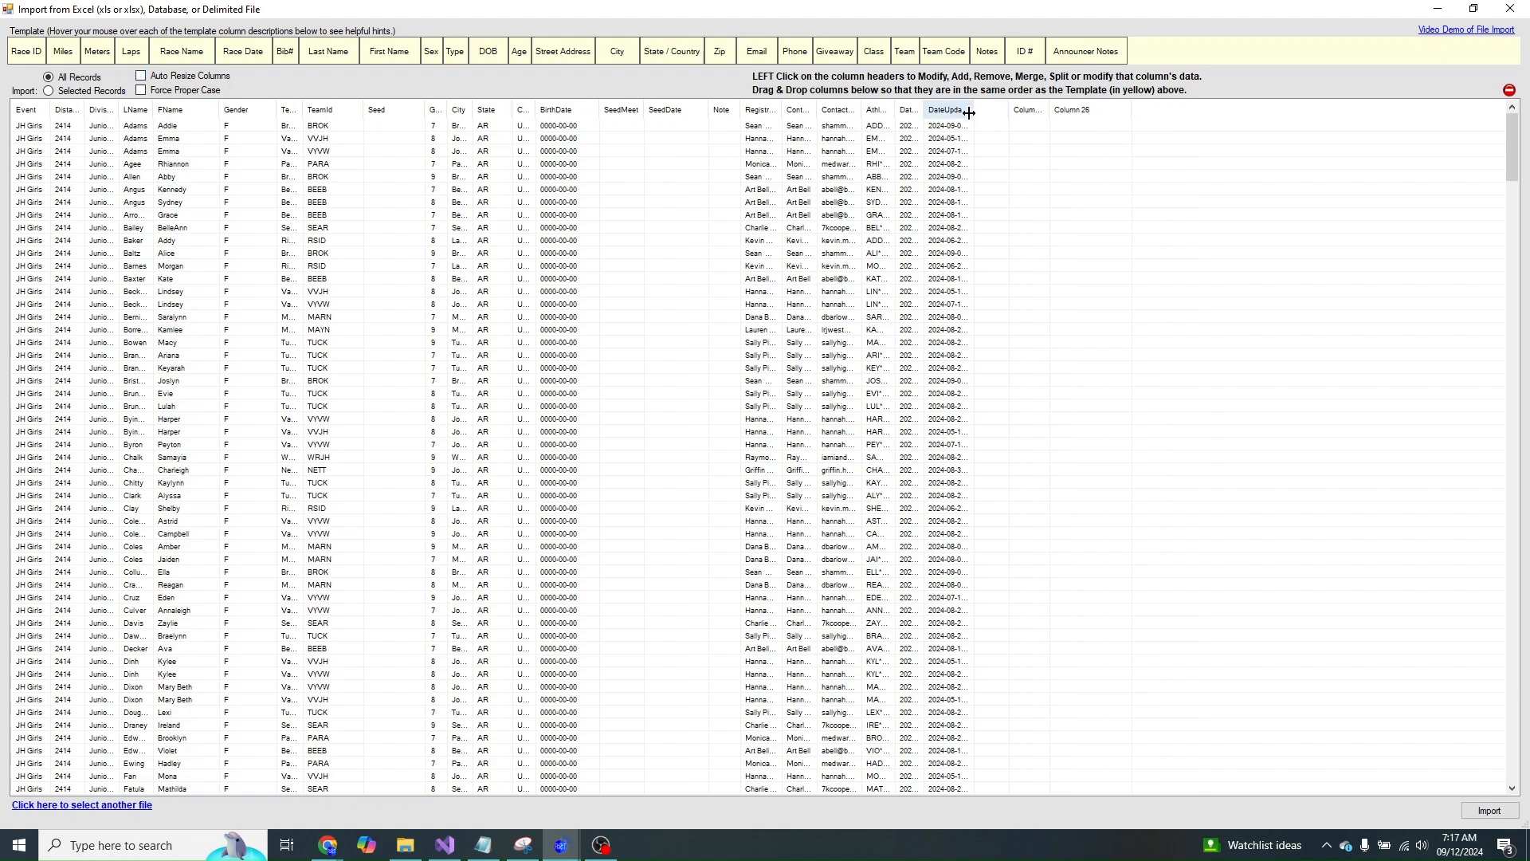
# - Autofit DateCreated, AthleteID and ContactEmail columns and sort rows by AthleteID in reverse order
pyautogui.doubleClick(922, 110)
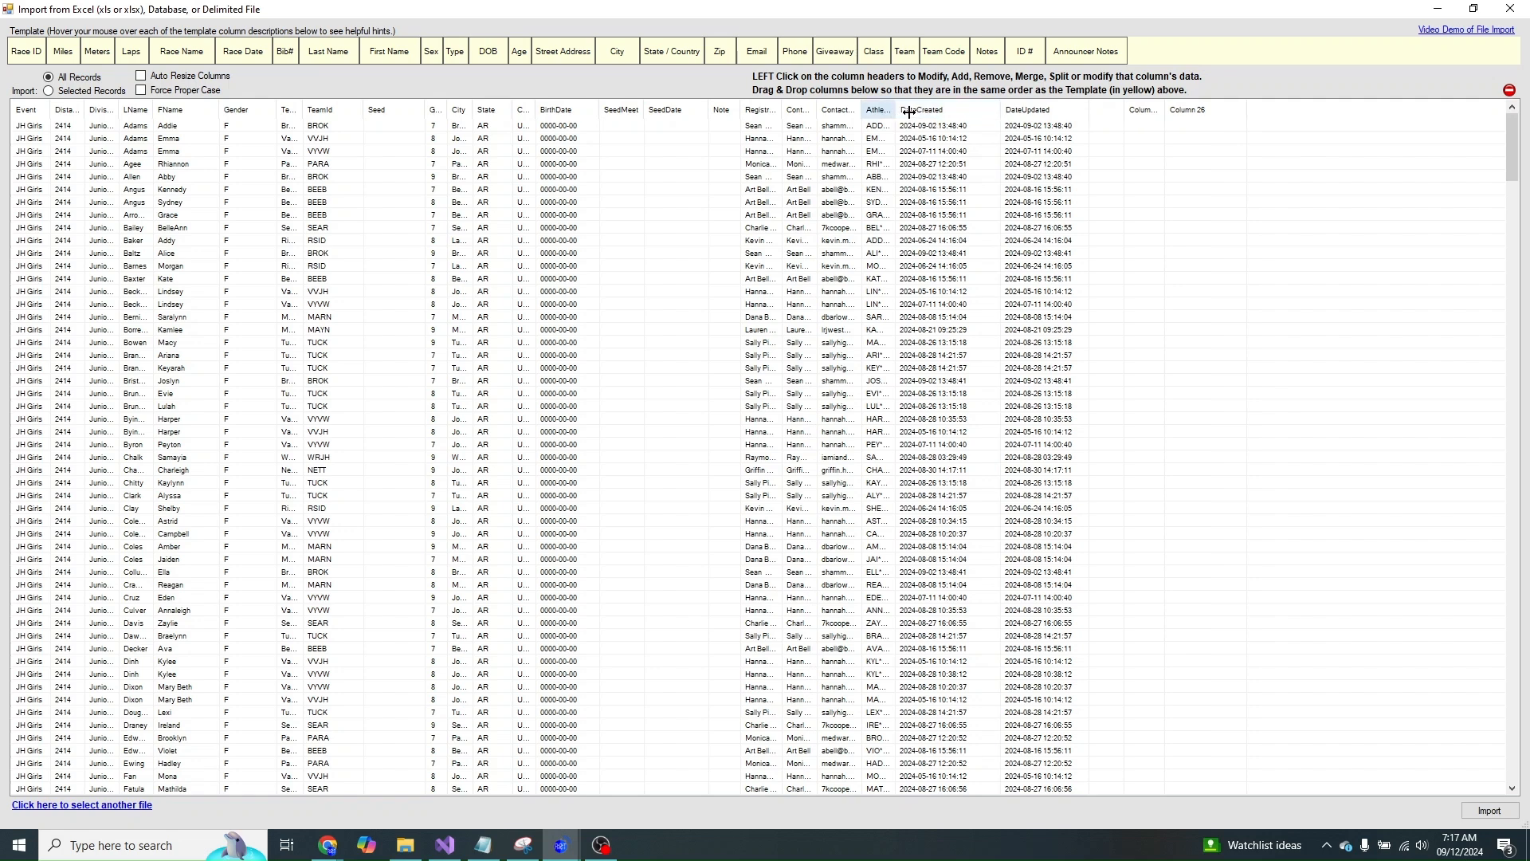
pyautogui.doubleClick(906, 113)
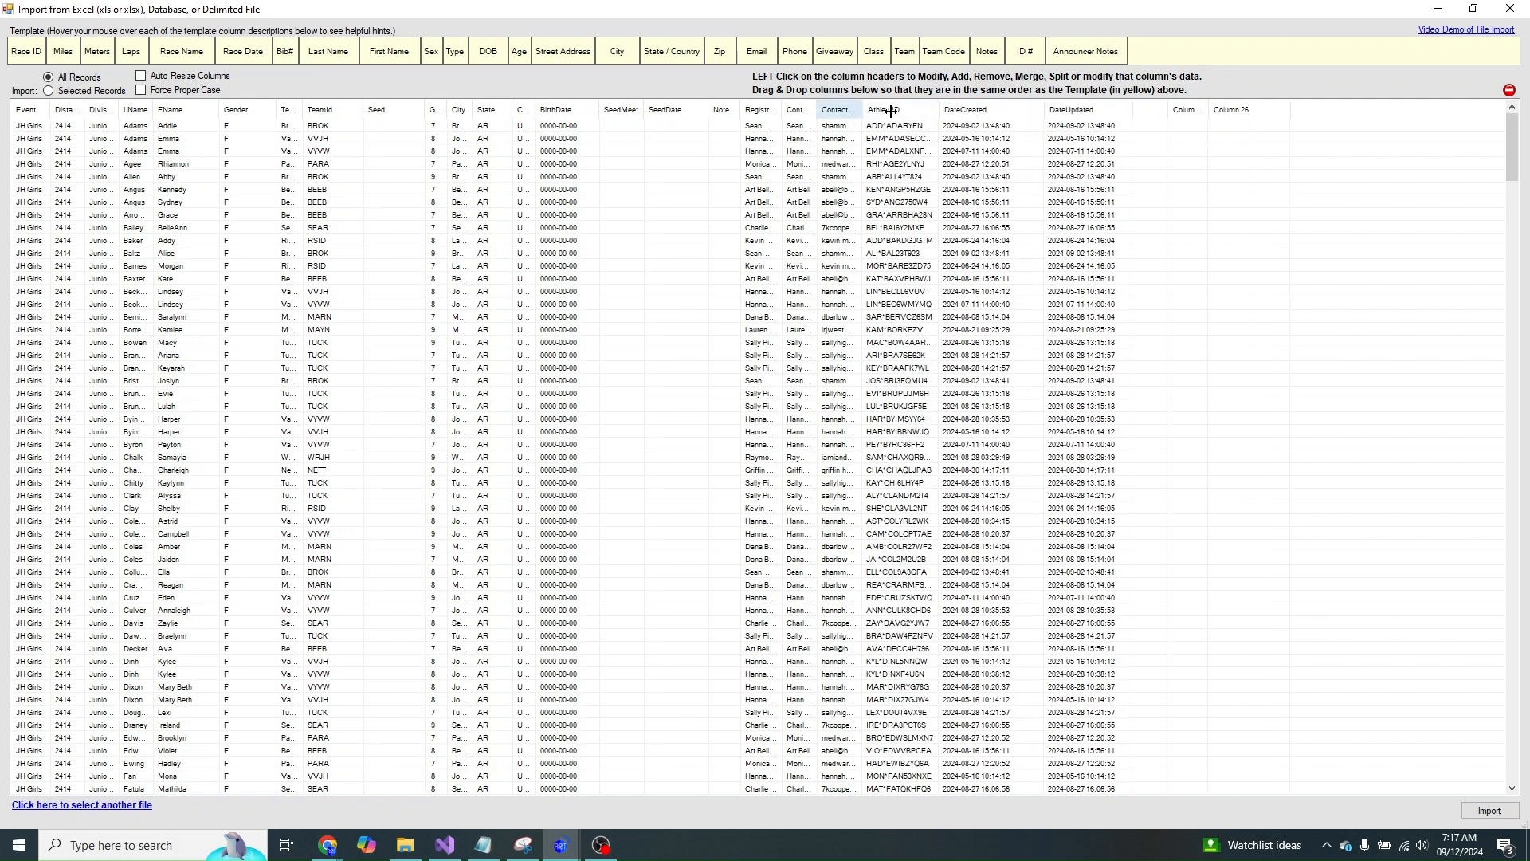
pyautogui.doubleClick(860, 111)
pyautogui.click(945, 113)
pyautogui.click(930, 111)
pyautogui.click(914, 138)
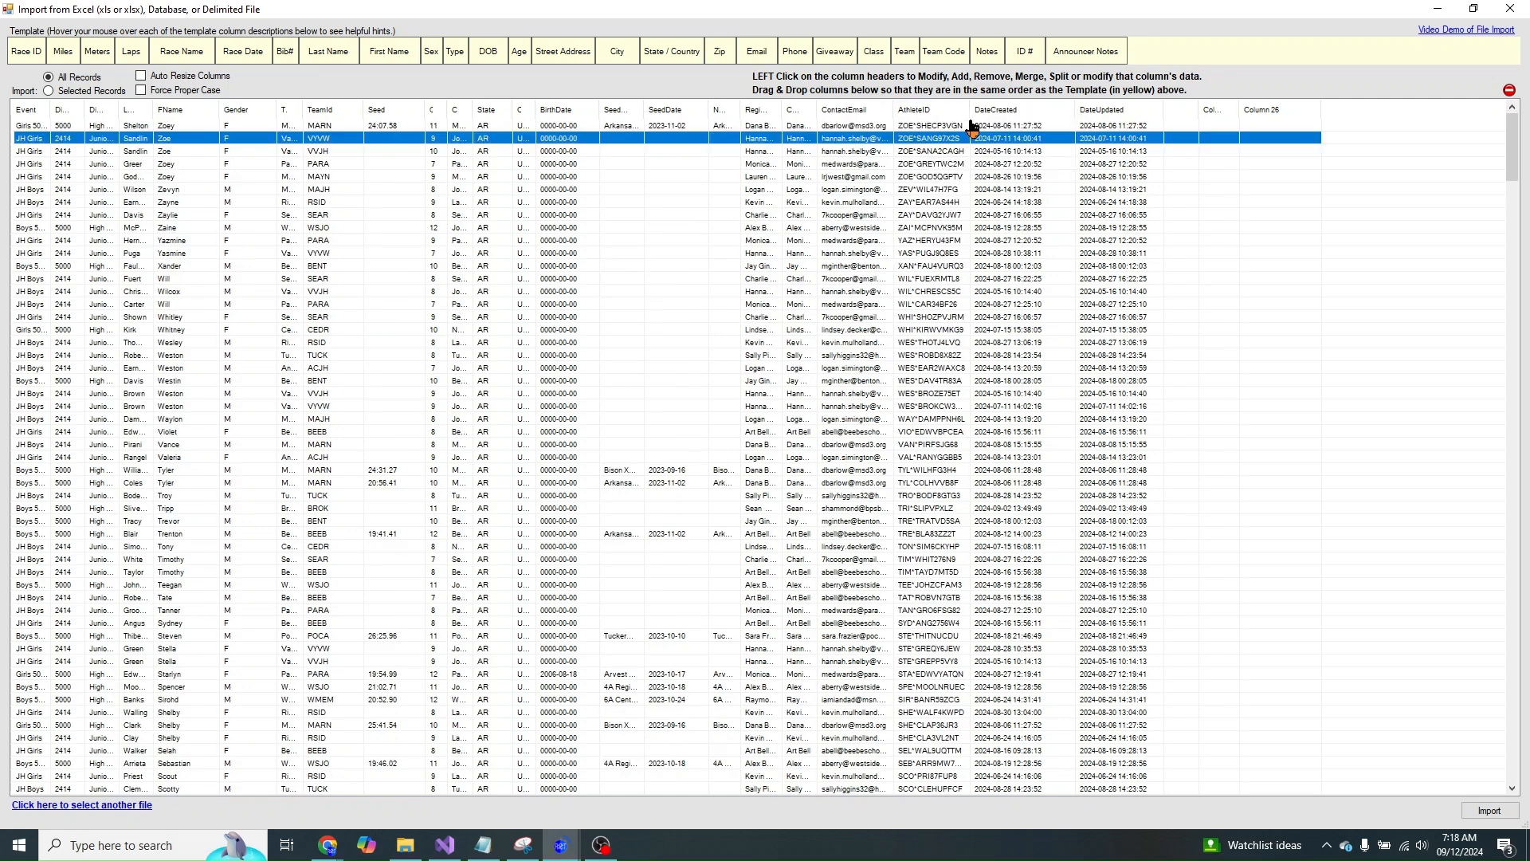
pyautogui.moveTo(970, 110)
pyautogui.mouseDown()
pyautogui.moveTo(983, 111)
pyautogui.moveTo(925, 113)
pyautogui.moveTo(956, 113)
pyautogui.mouseUp()
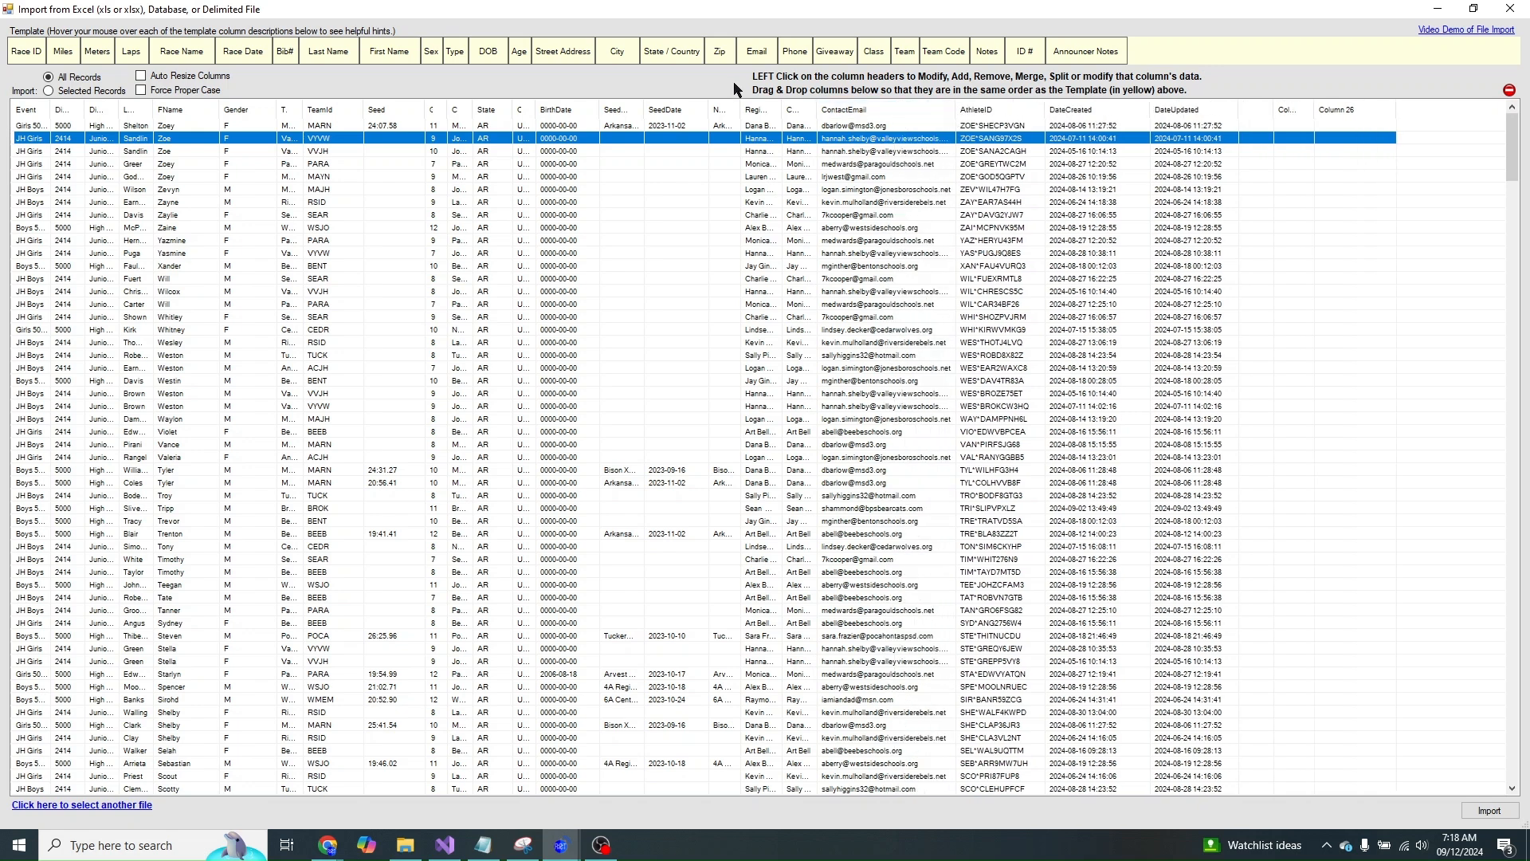
# - Widen the ContactName, Note, SeedDate, SeedMeet and Country columns
pyautogui.moveTo(819, 110); pyautogui.dragTo(883, 110)
pyautogui.moveTo(780, 111); pyautogui.dragTo(875, 111)
pyautogui.moveTo(735, 111); pyautogui.dragTo(815, 112)
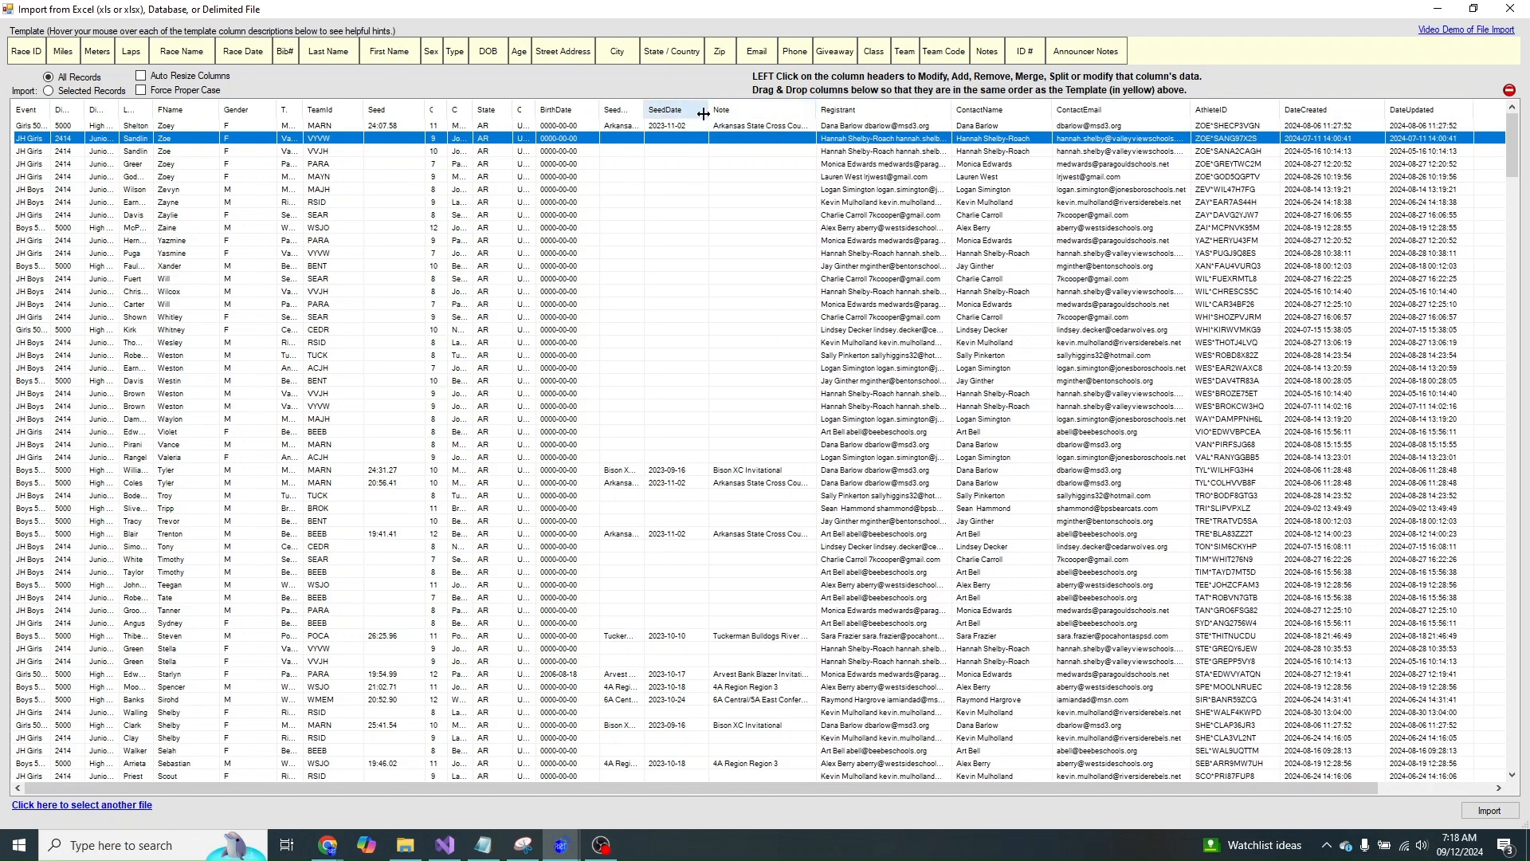
pyautogui.moveTo(707, 114); pyautogui.dragTo(764, 113)
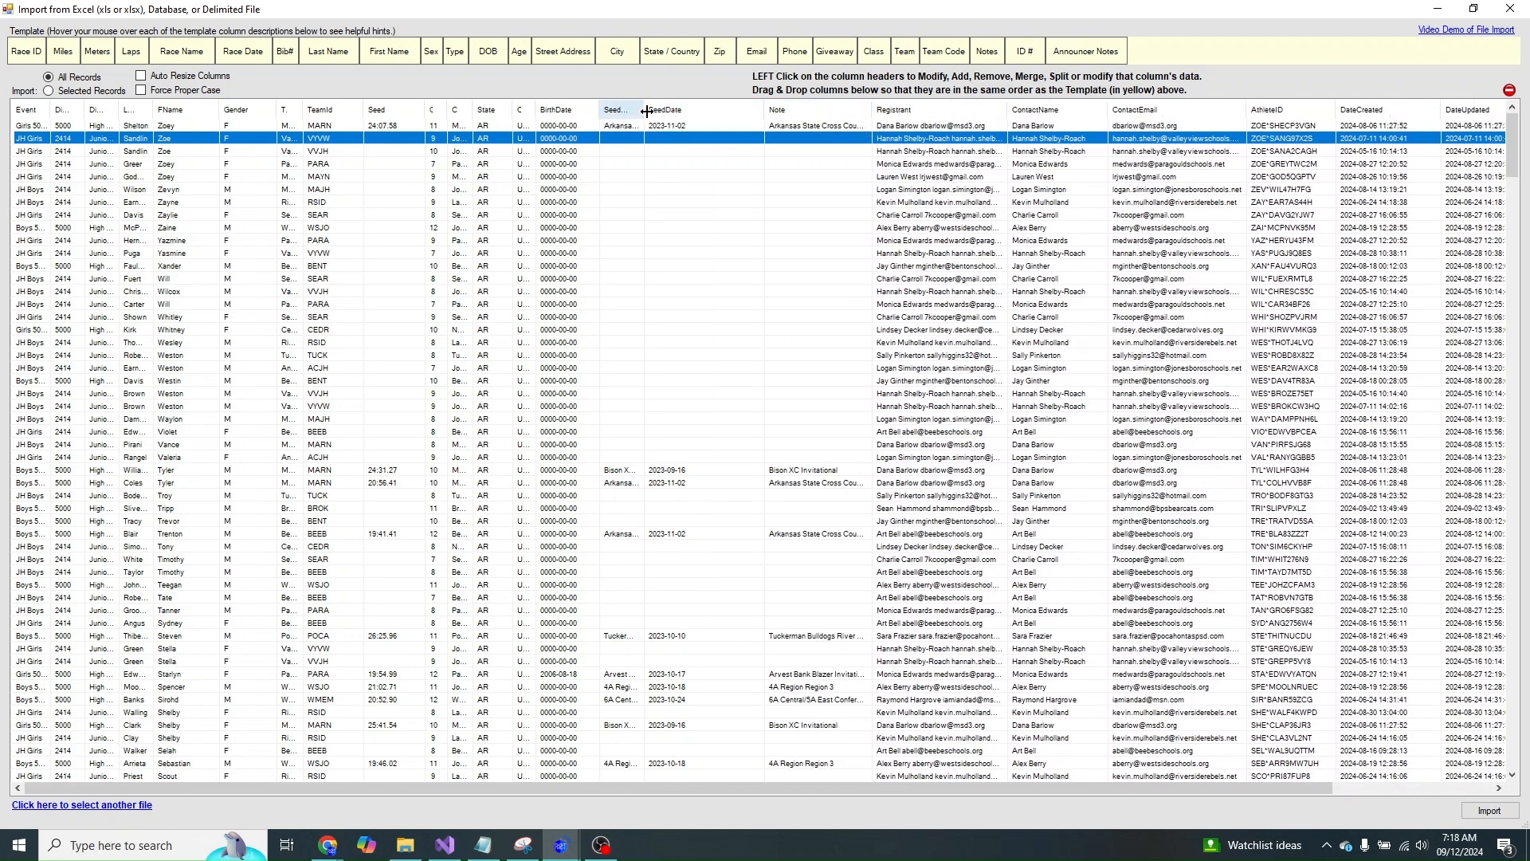
pyautogui.moveTo(644, 113)
pyautogui.mouseDown()
pyautogui.moveTo(673, 113)
pyautogui.moveTo(597, 114)
pyautogui.moveTo(628, 113)
pyautogui.mouseUp()
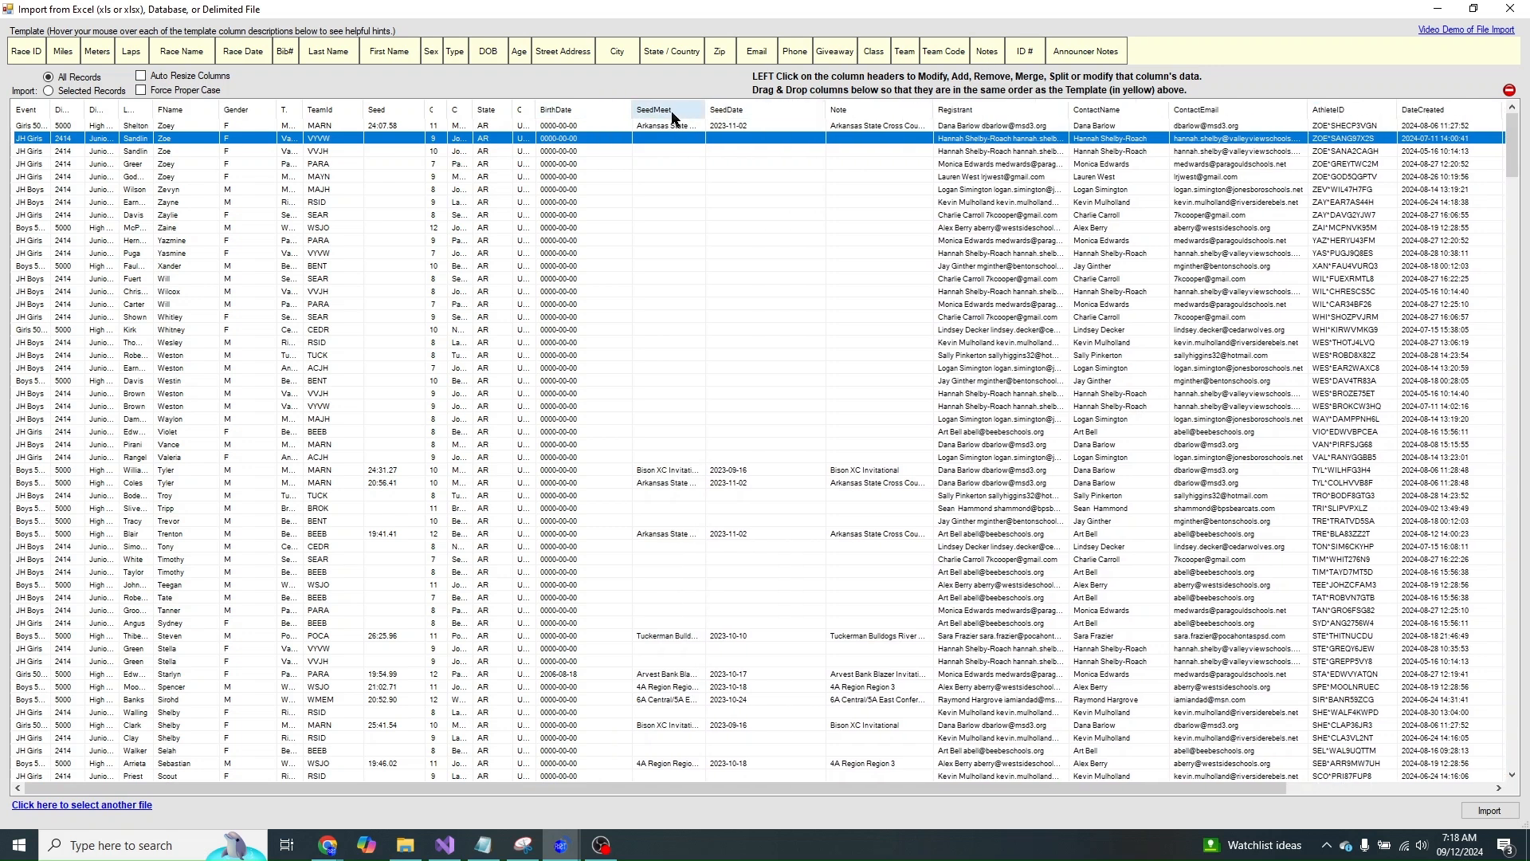
pyautogui.moveTo(529, 111); pyautogui.dragTo(590, 111)
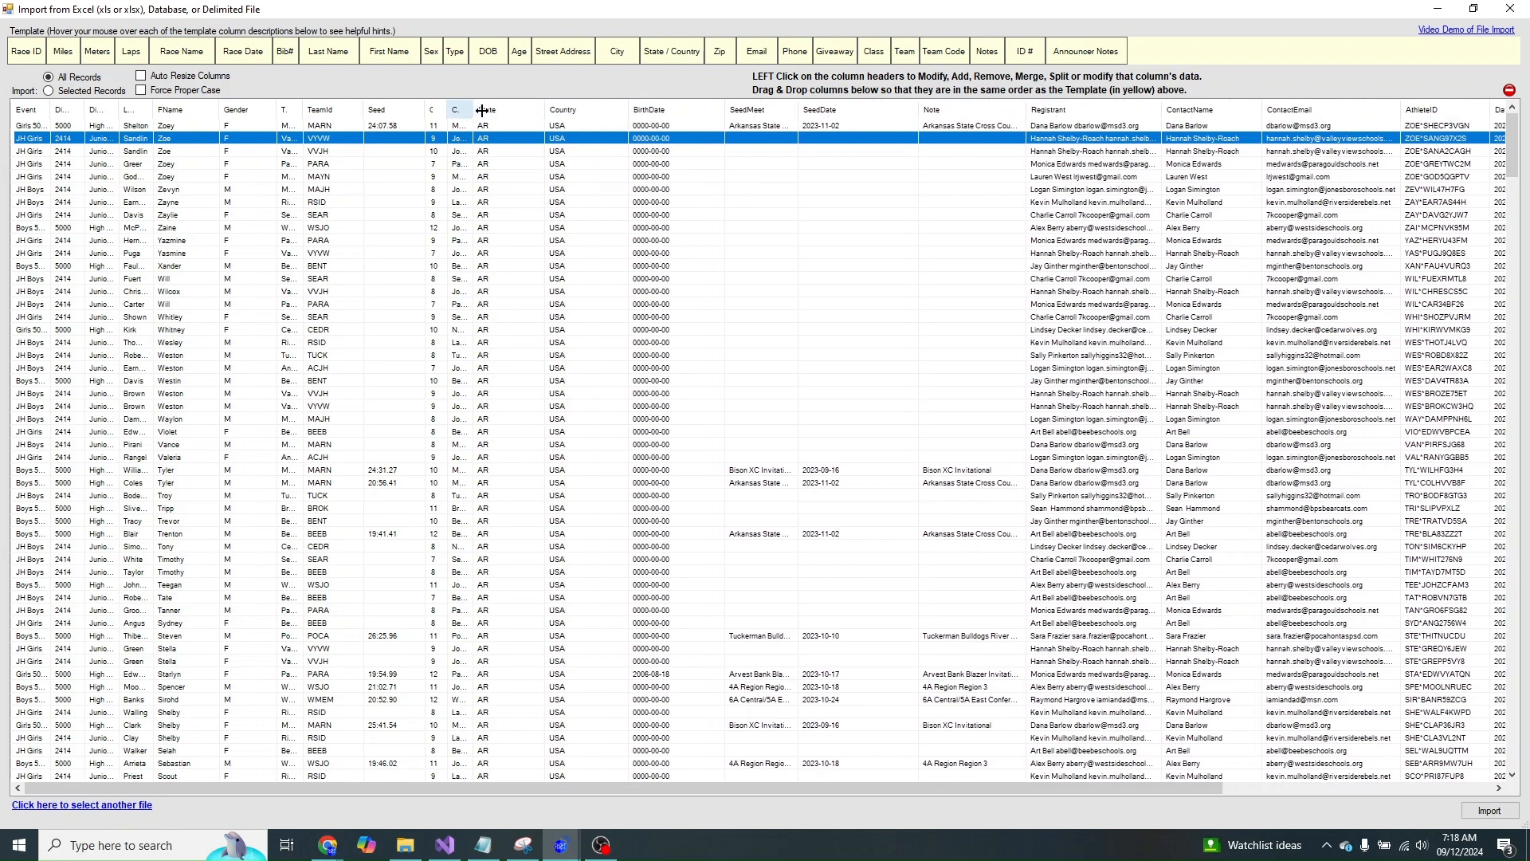
# - Fit the City column, widen Grade, TeamId and Team, and scroll the grid right
pyautogui.doubleClick(472, 110)
pyautogui.moveTo(445, 109); pyautogui.dragTo(495, 110)
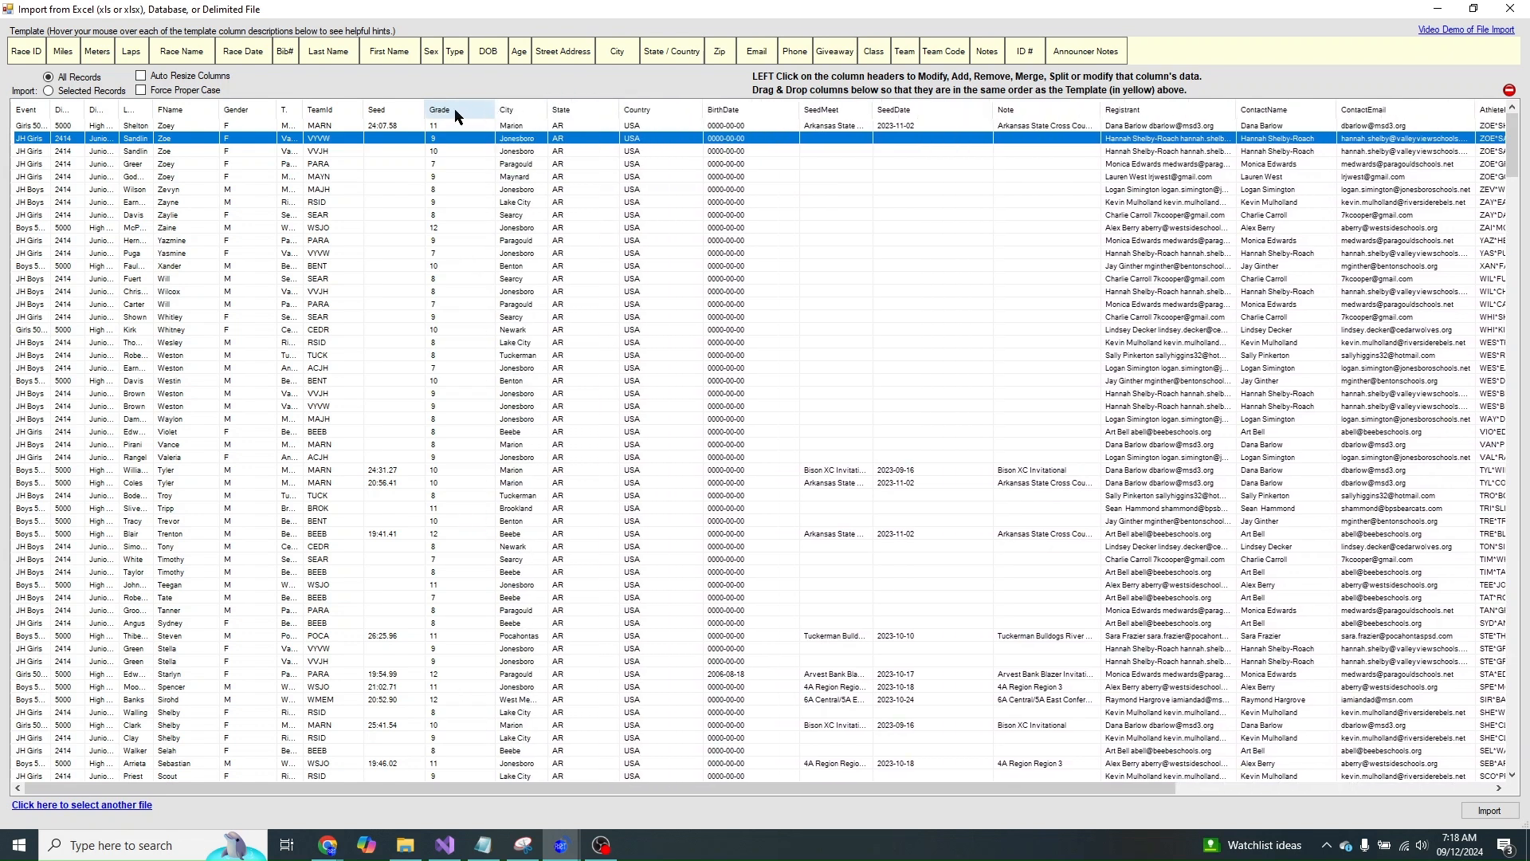
pyautogui.moveTo(361, 115); pyautogui.dragTo(411, 114)
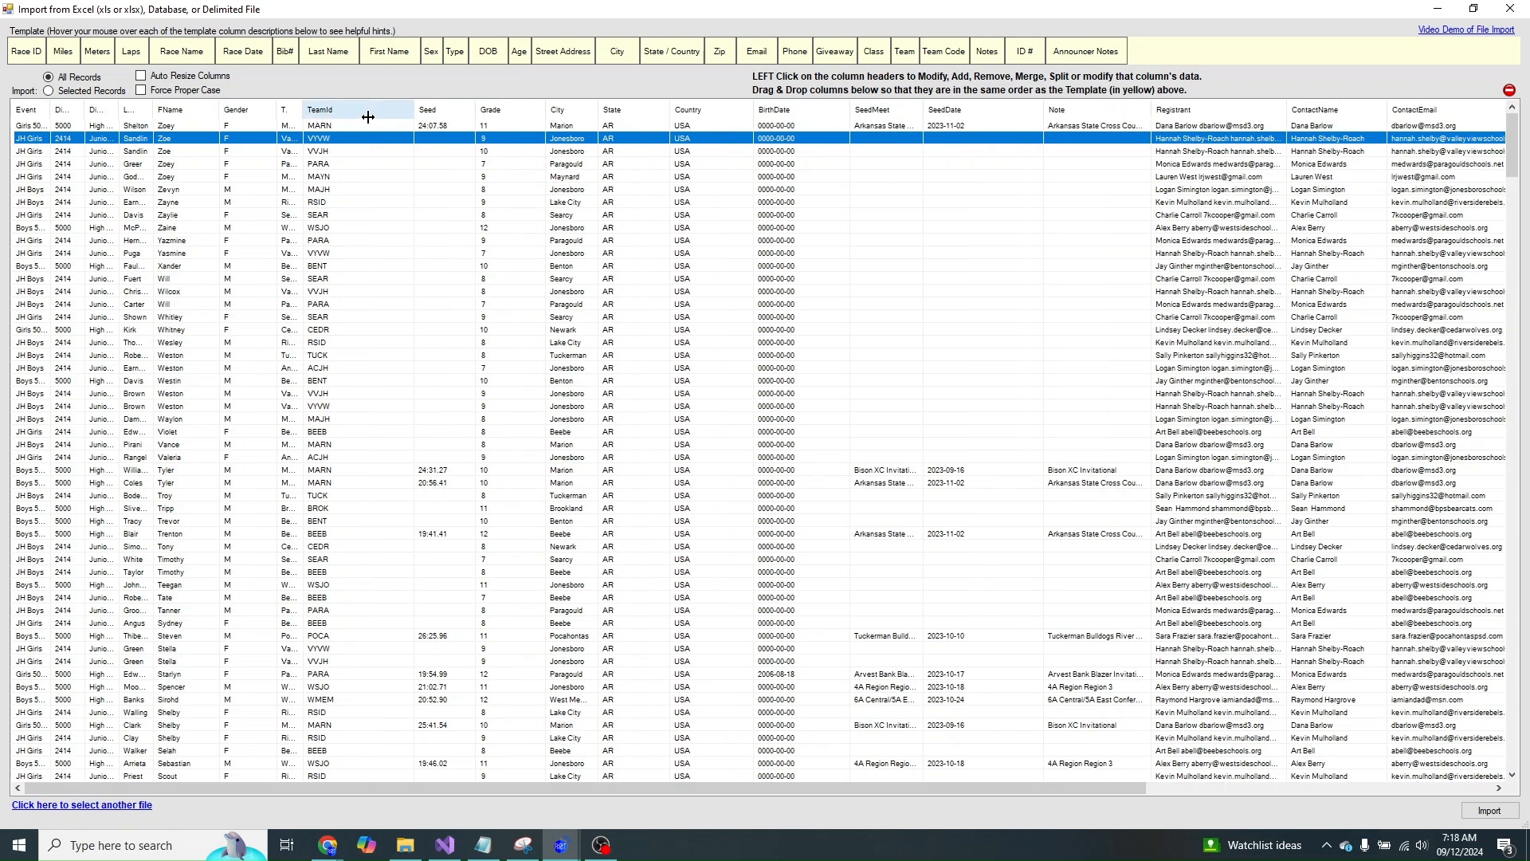
pyautogui.moveTo(312, 113); pyautogui.dragTo(327, 111)
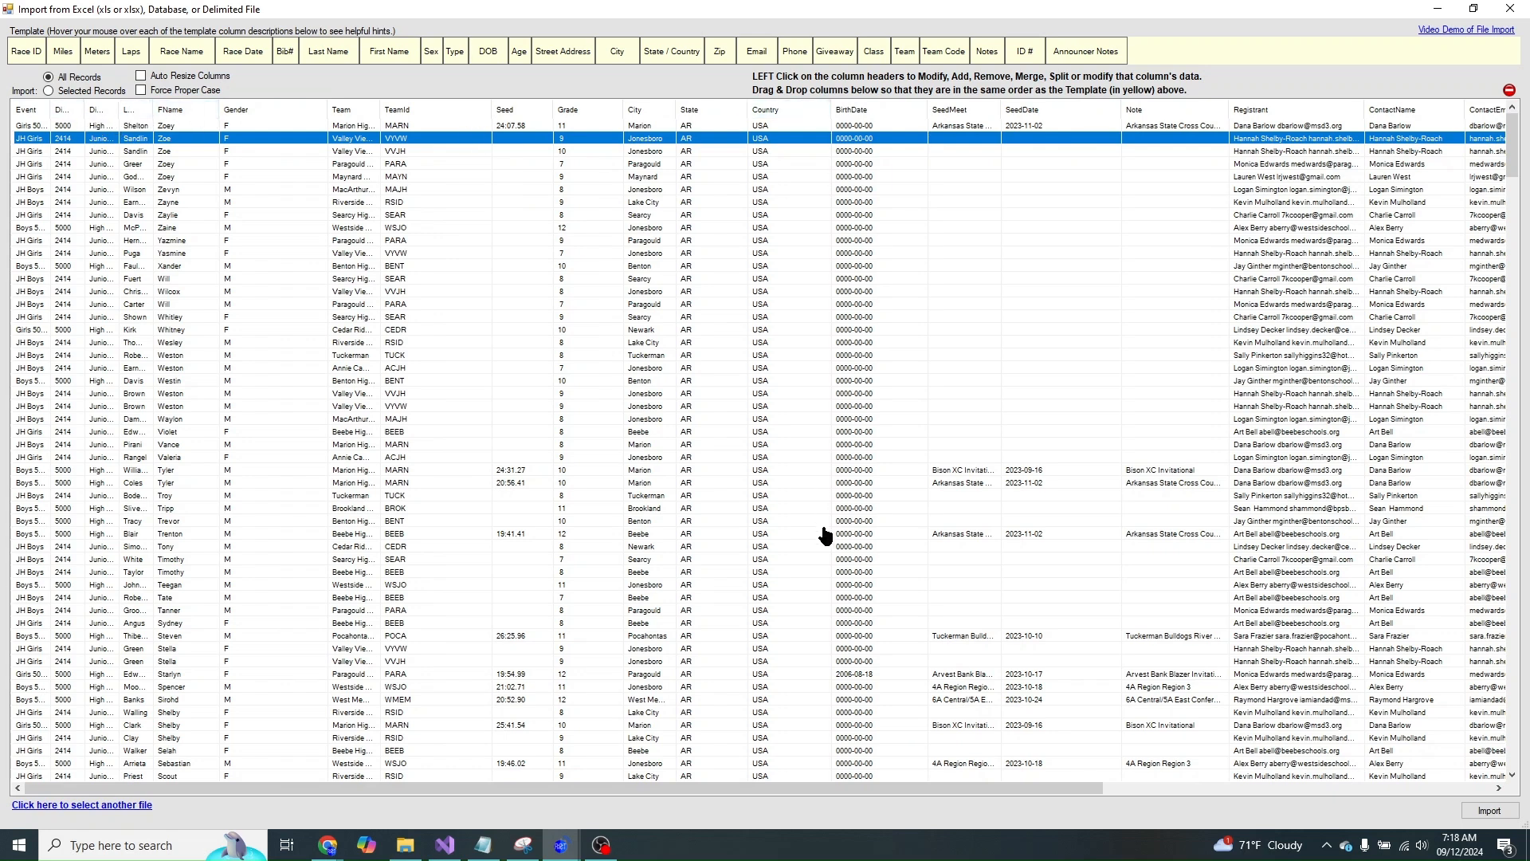
pyautogui.moveTo(837, 789); pyautogui.dragTo(1134, 793)
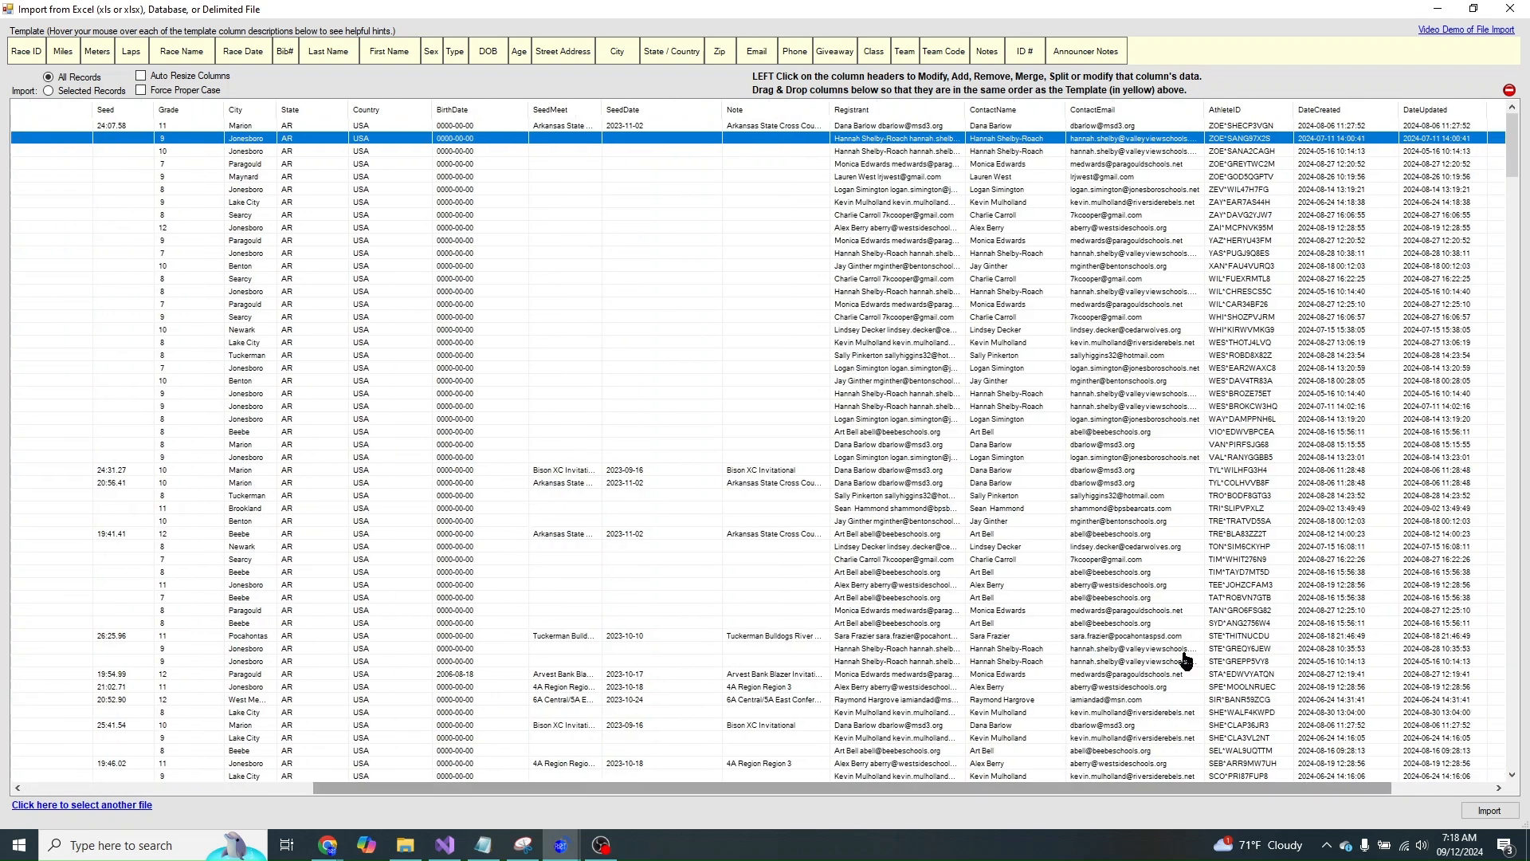
# - Remove the DateUpdated, DateCreated, Registrant, Note and SeedDate columns
pyautogui.click(1429, 113)
pyautogui.click(1435, 201)
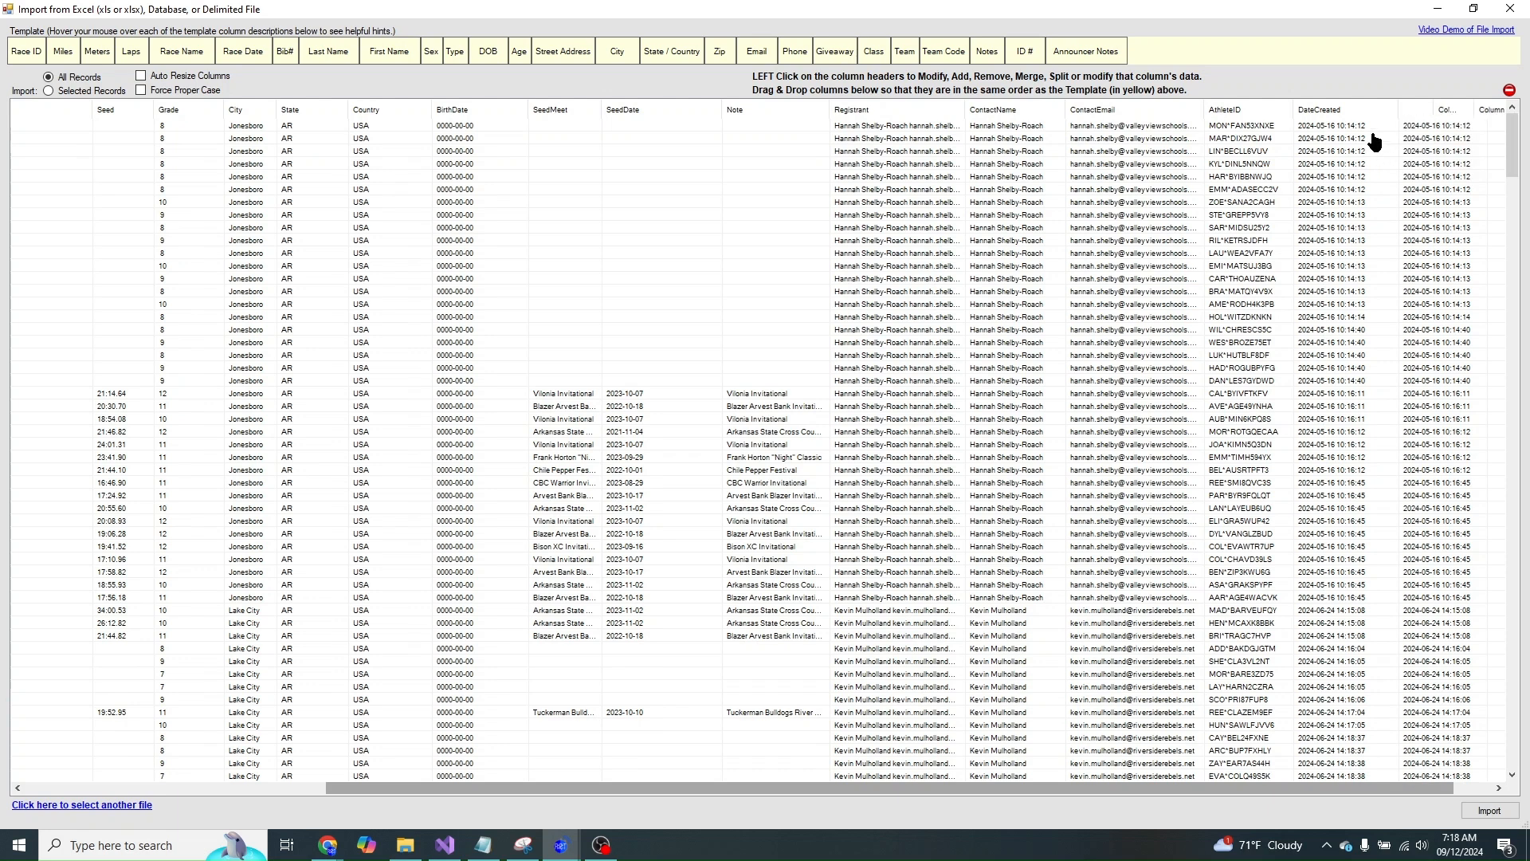
pyautogui.click(1353, 112)
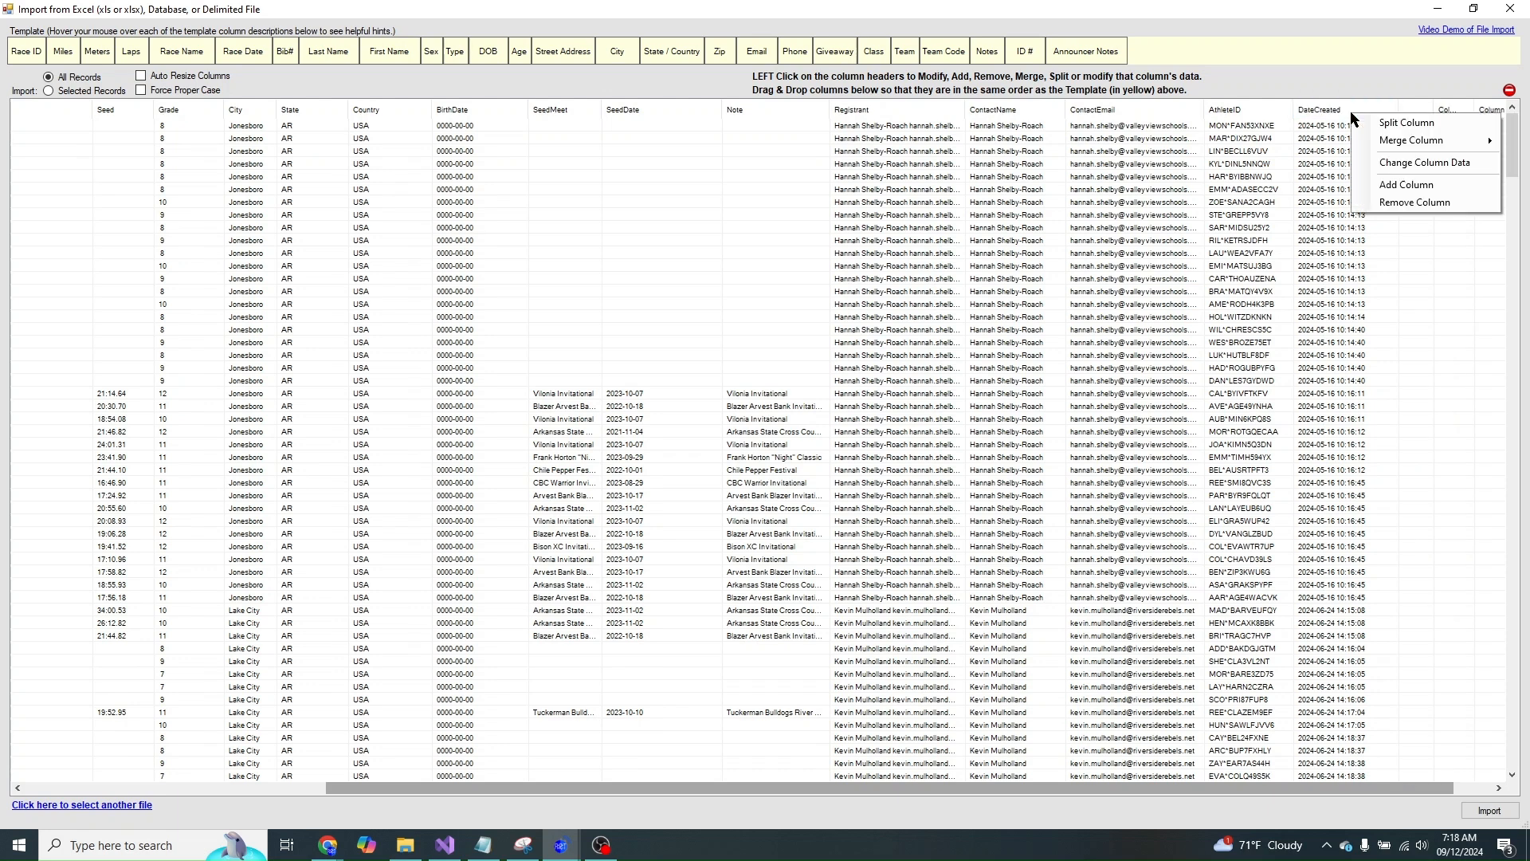
pyautogui.click(1391, 204)
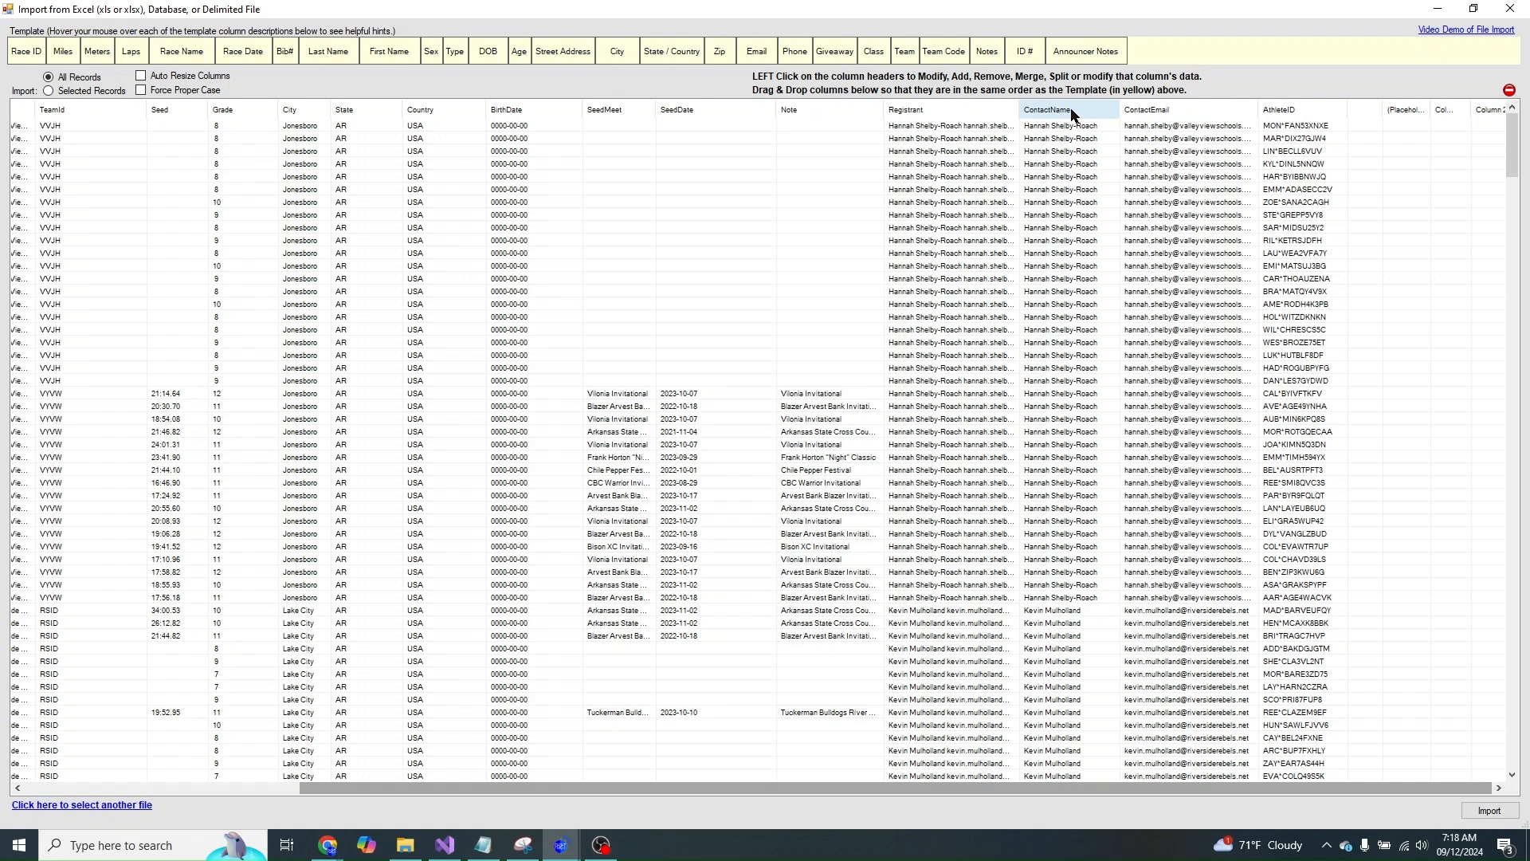
pyautogui.click(954, 120)
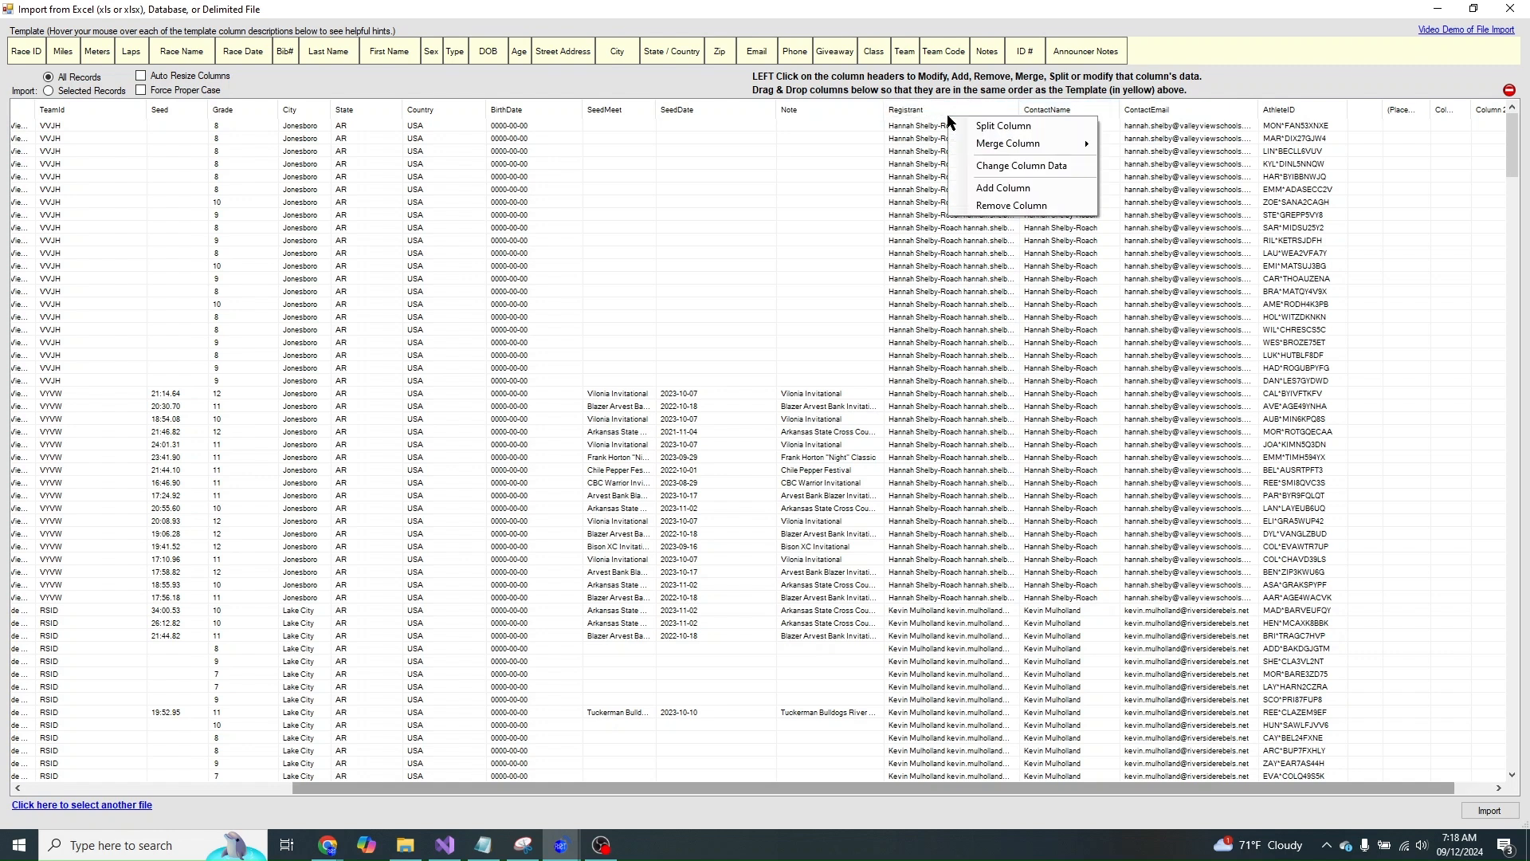
pyautogui.click(994, 211)
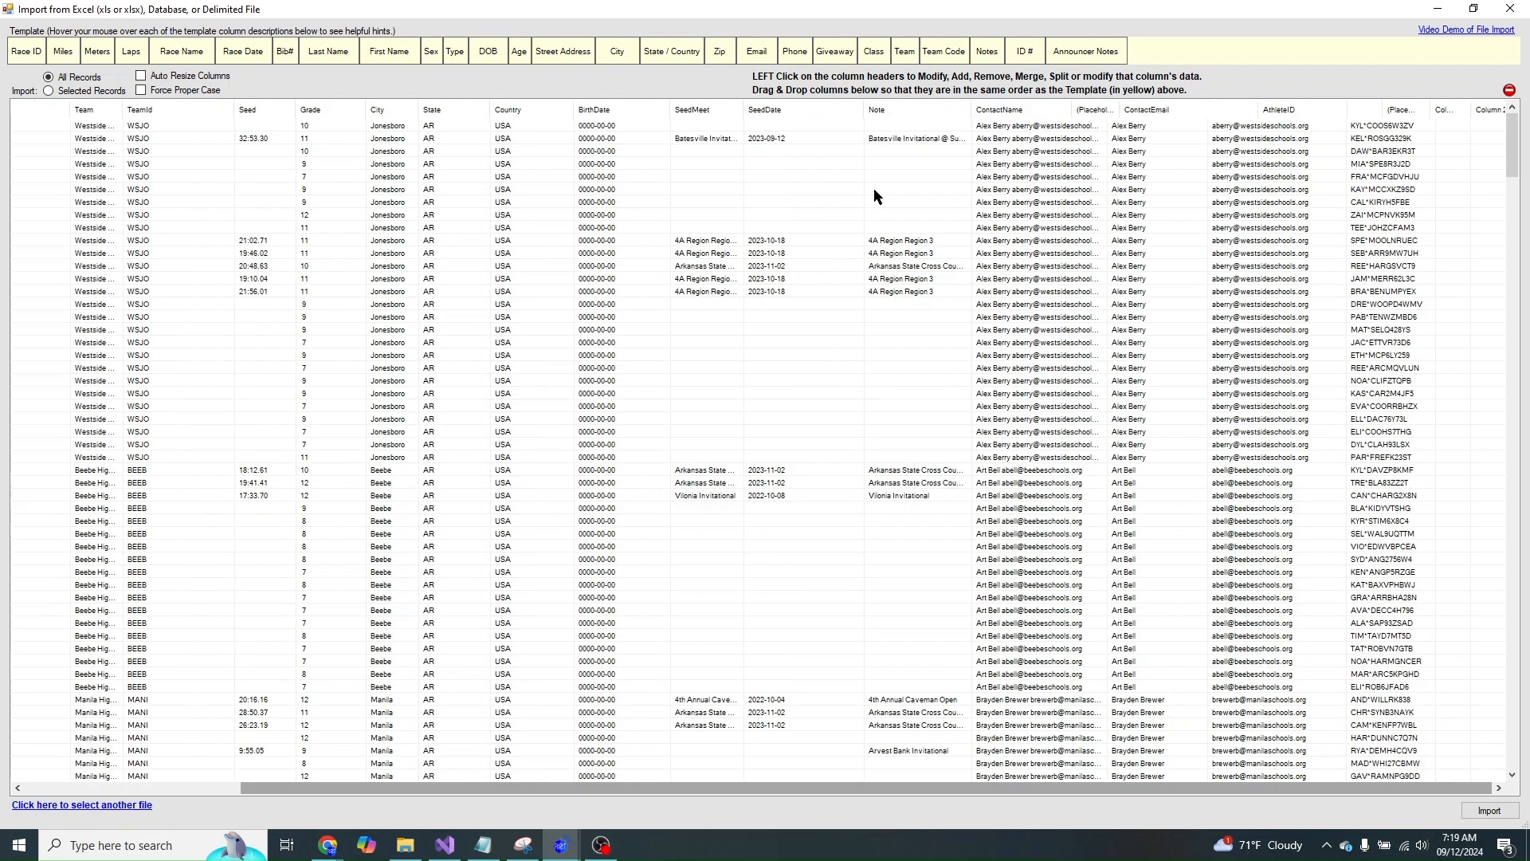
pyautogui.click(921, 114)
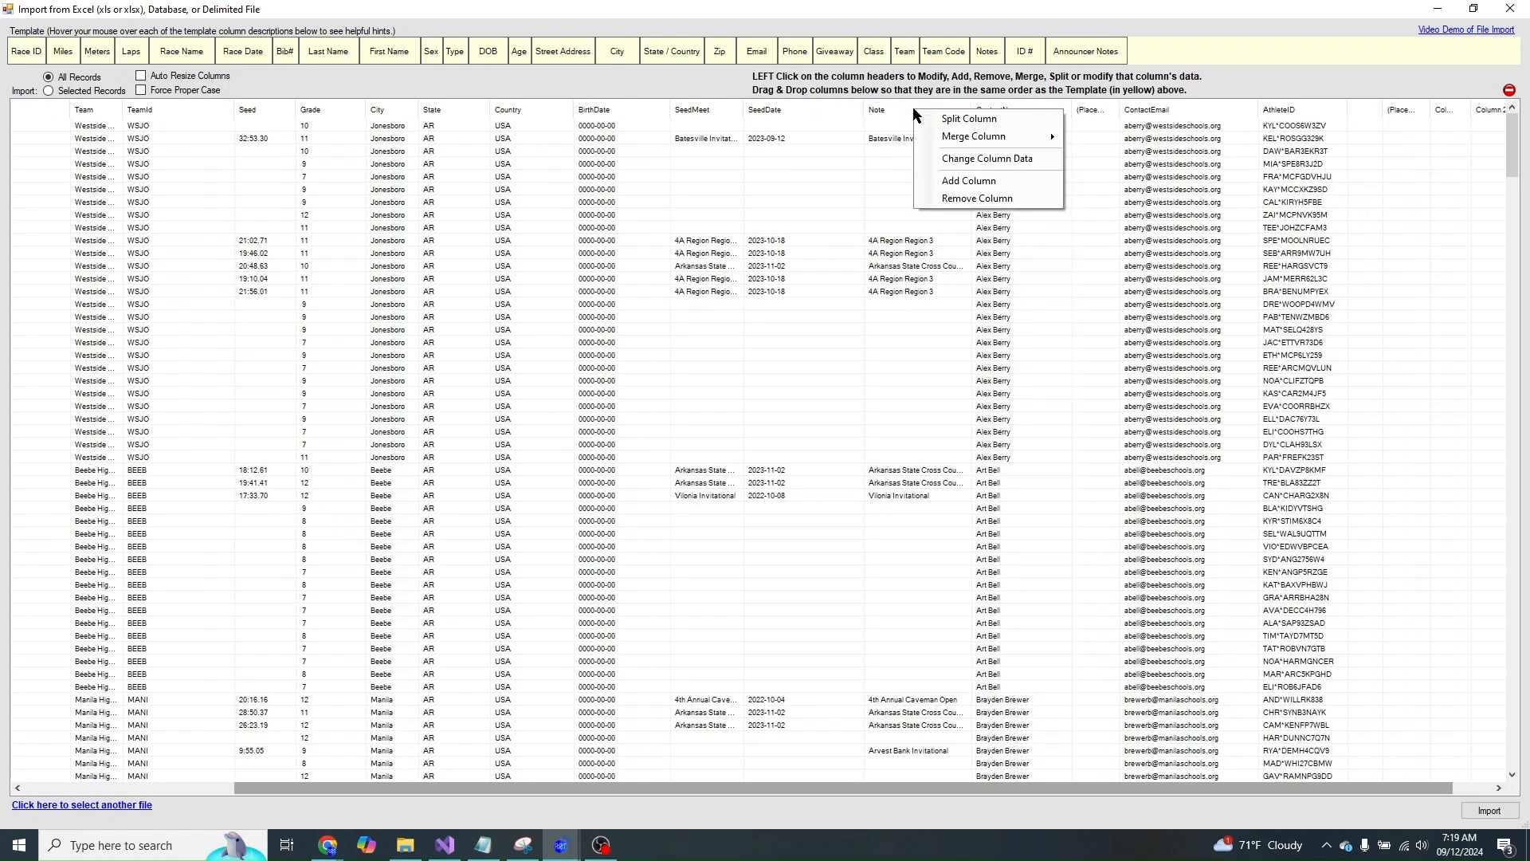
pyautogui.click(960, 207)
pyautogui.click(830, 117)
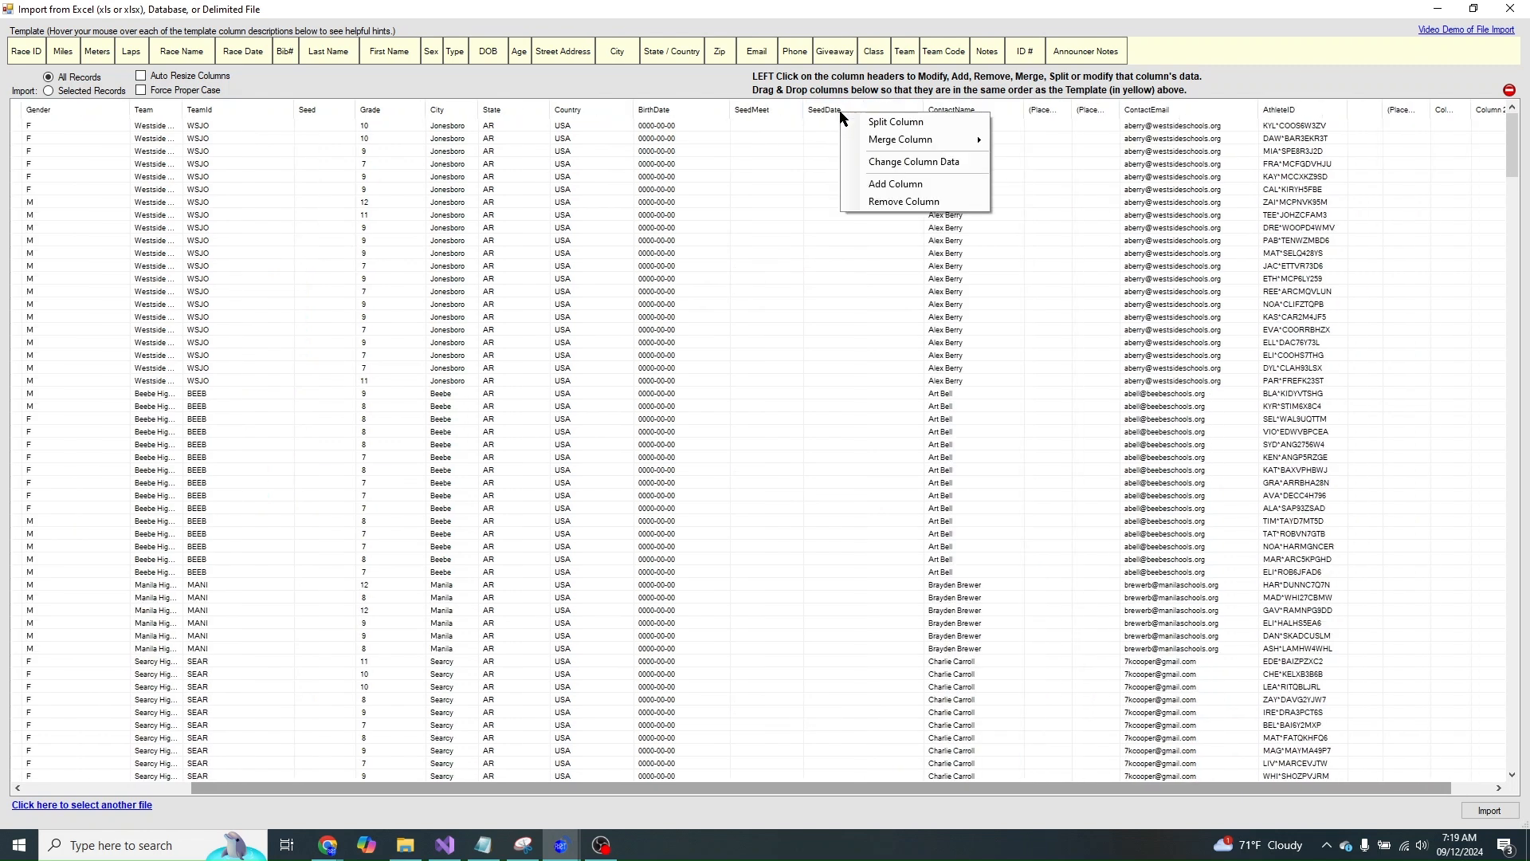
pyautogui.click(872, 202)
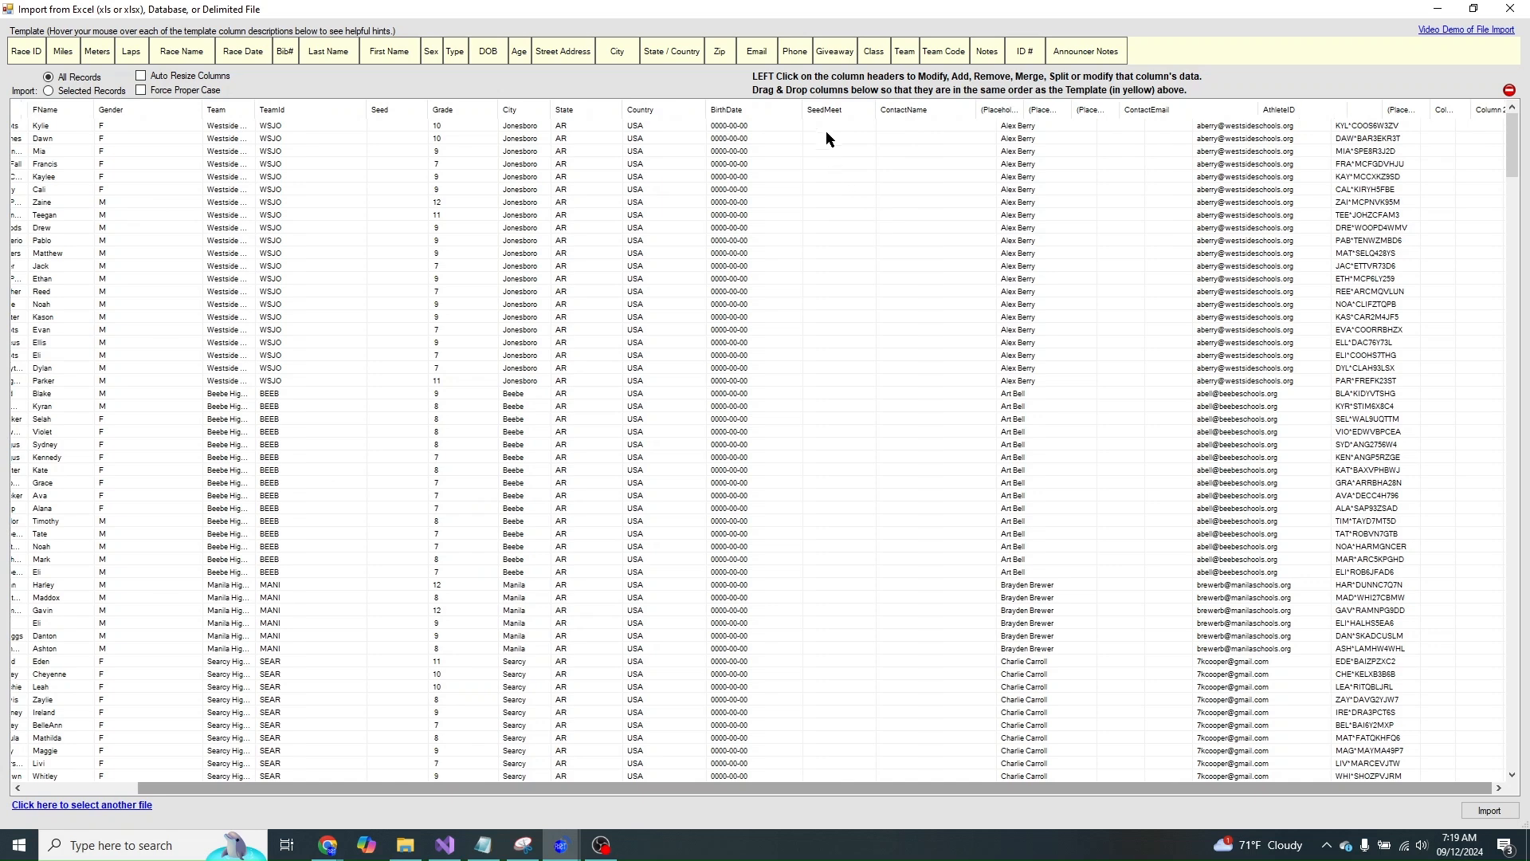
# - Remove the SeedMeet, BirthDate, Country and Seed columns
pyautogui.click(832, 114)
pyautogui.click(877, 205)
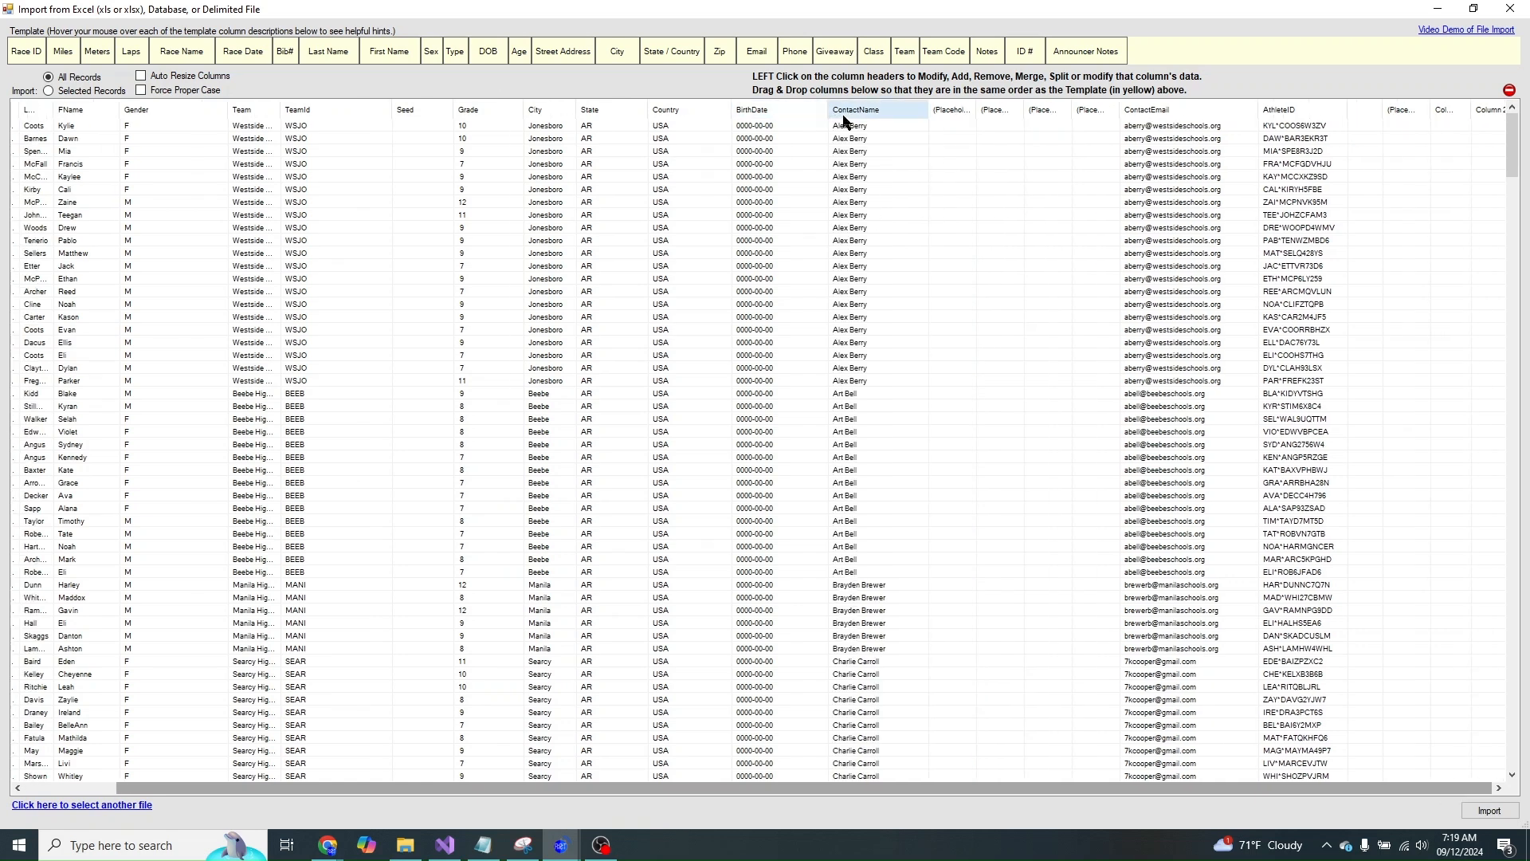
pyautogui.click(792, 113)
pyautogui.click(850, 203)
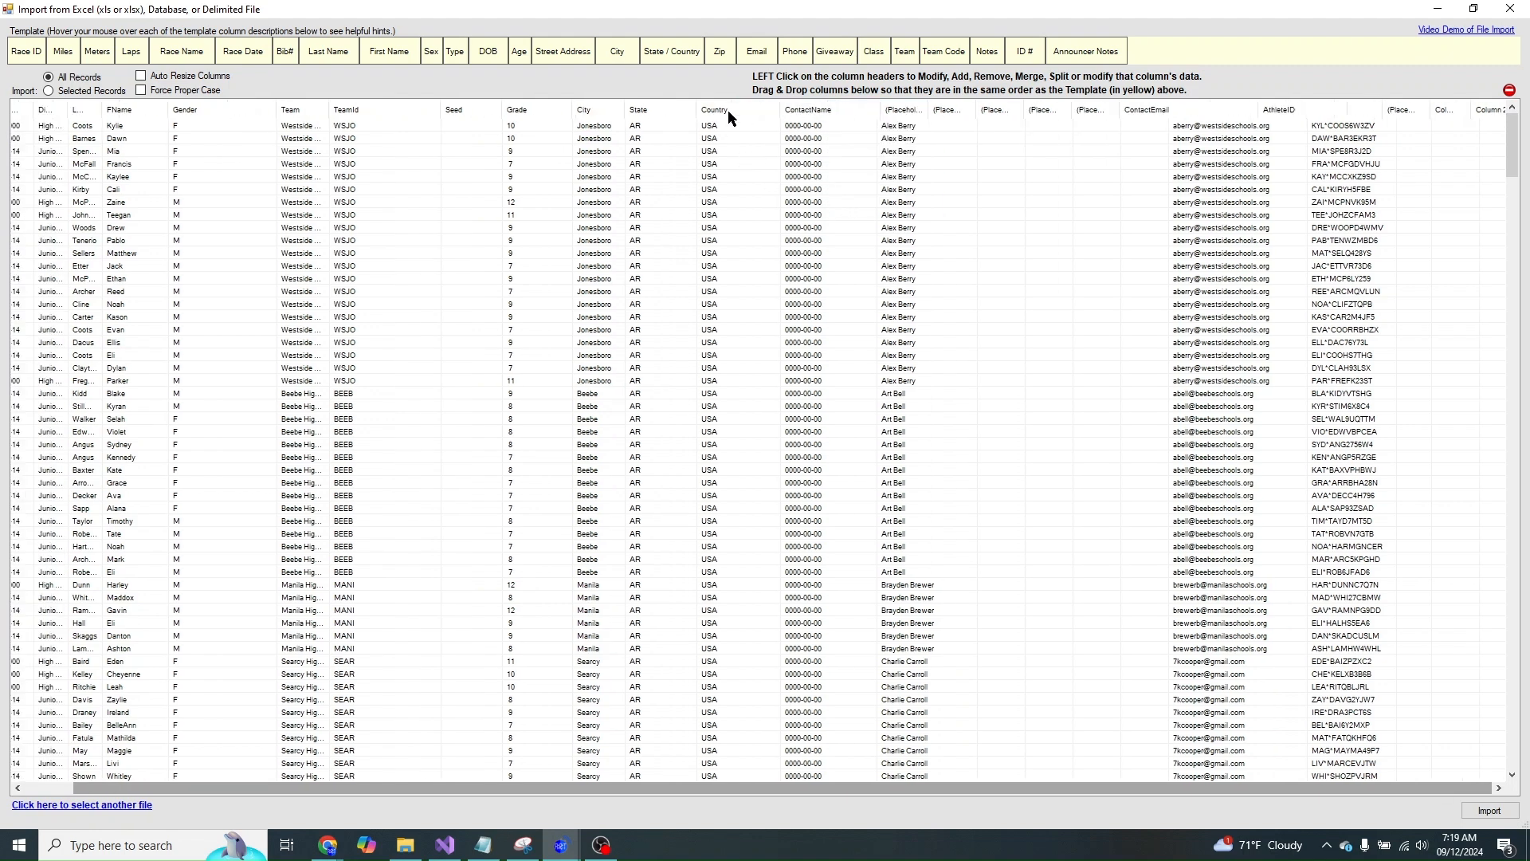
pyautogui.click(727, 112)
pyautogui.click(770, 201)
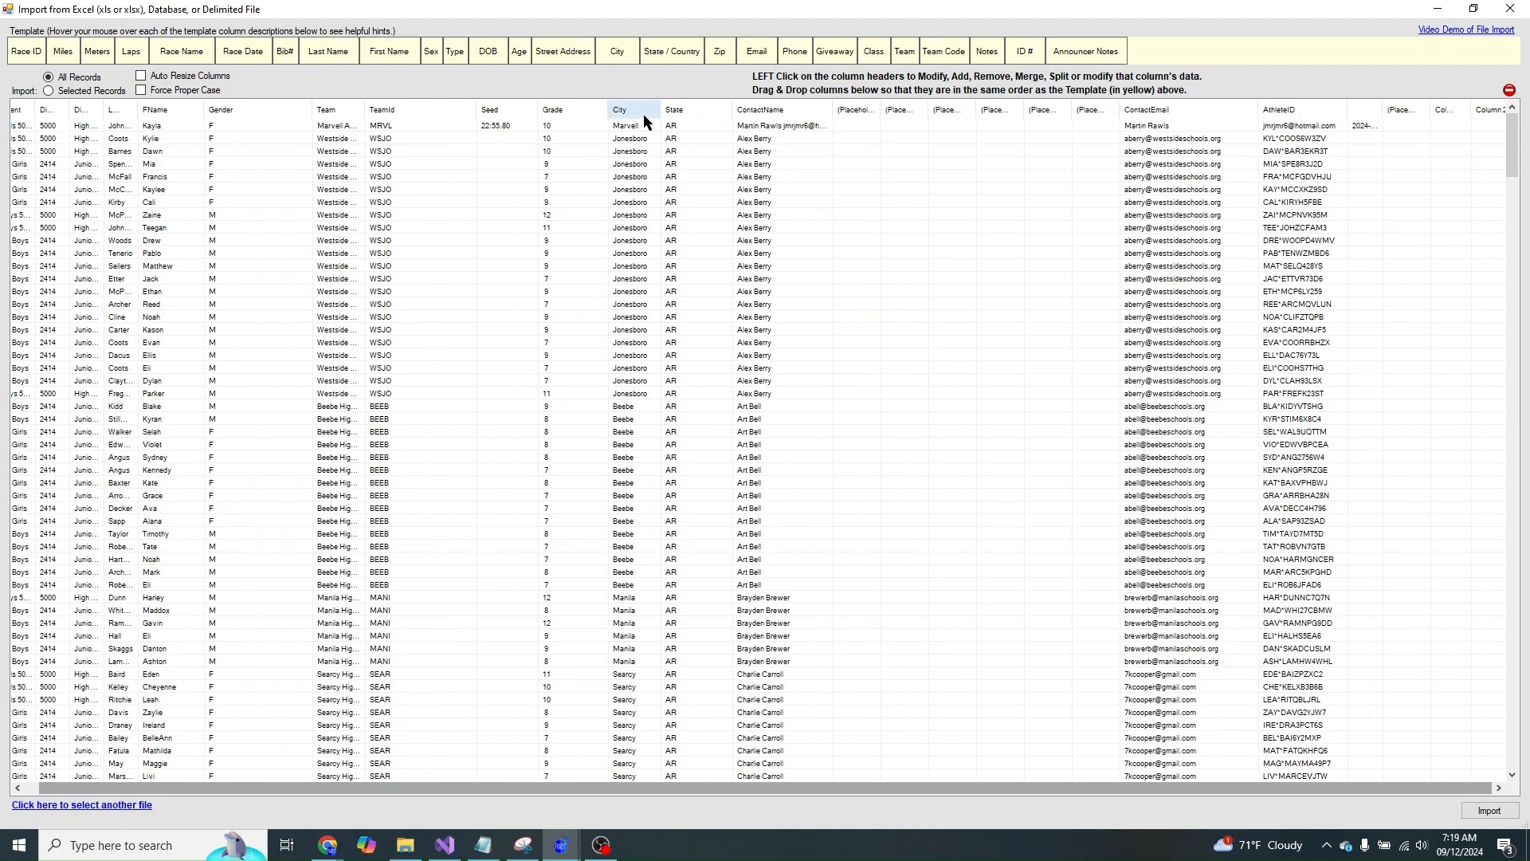
pyautogui.click(507, 115)
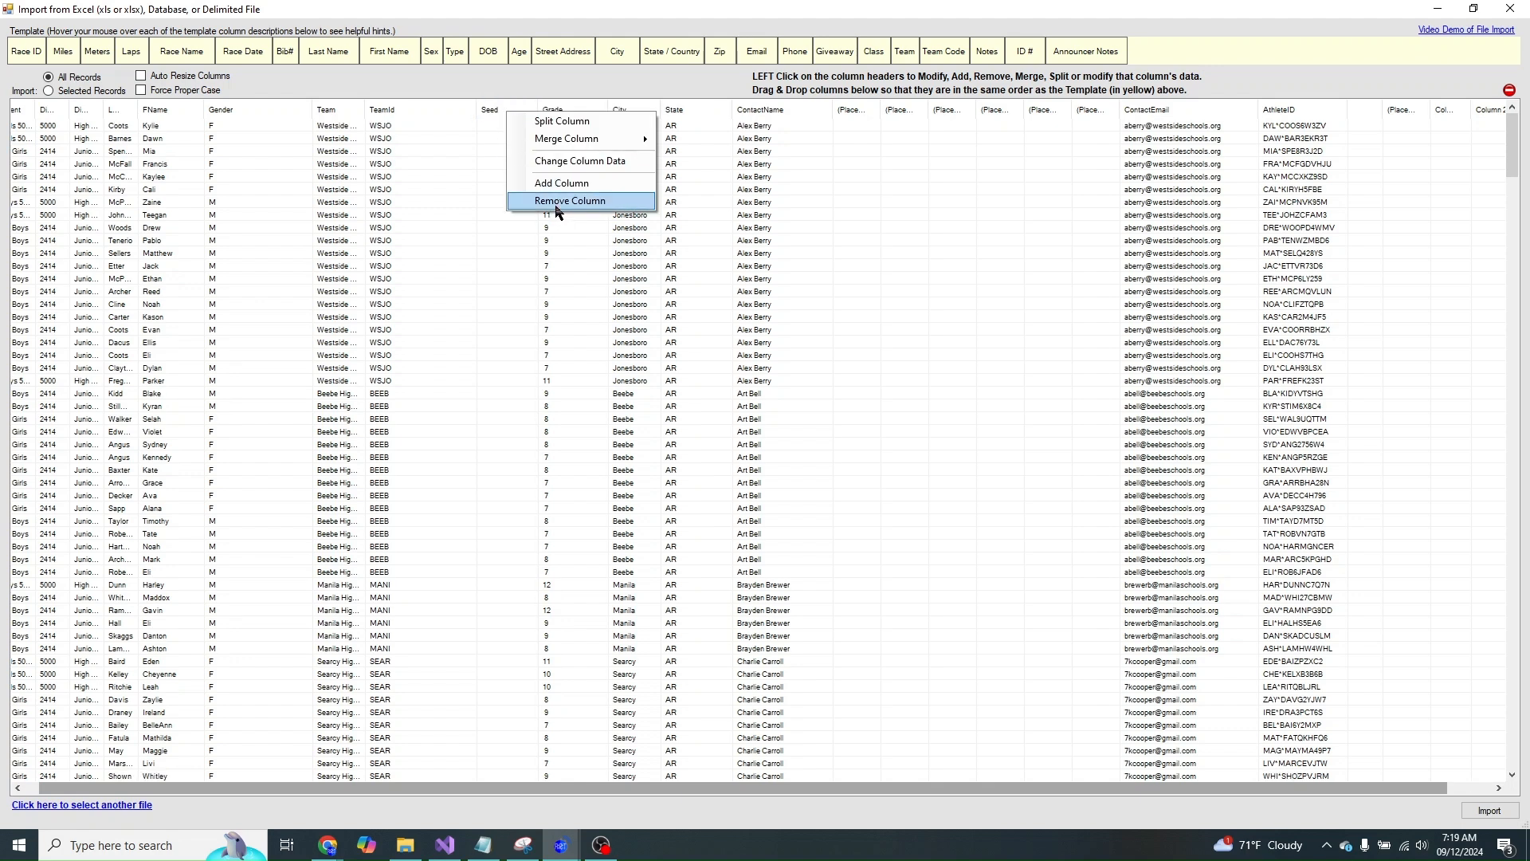
pyautogui.click(557, 209)
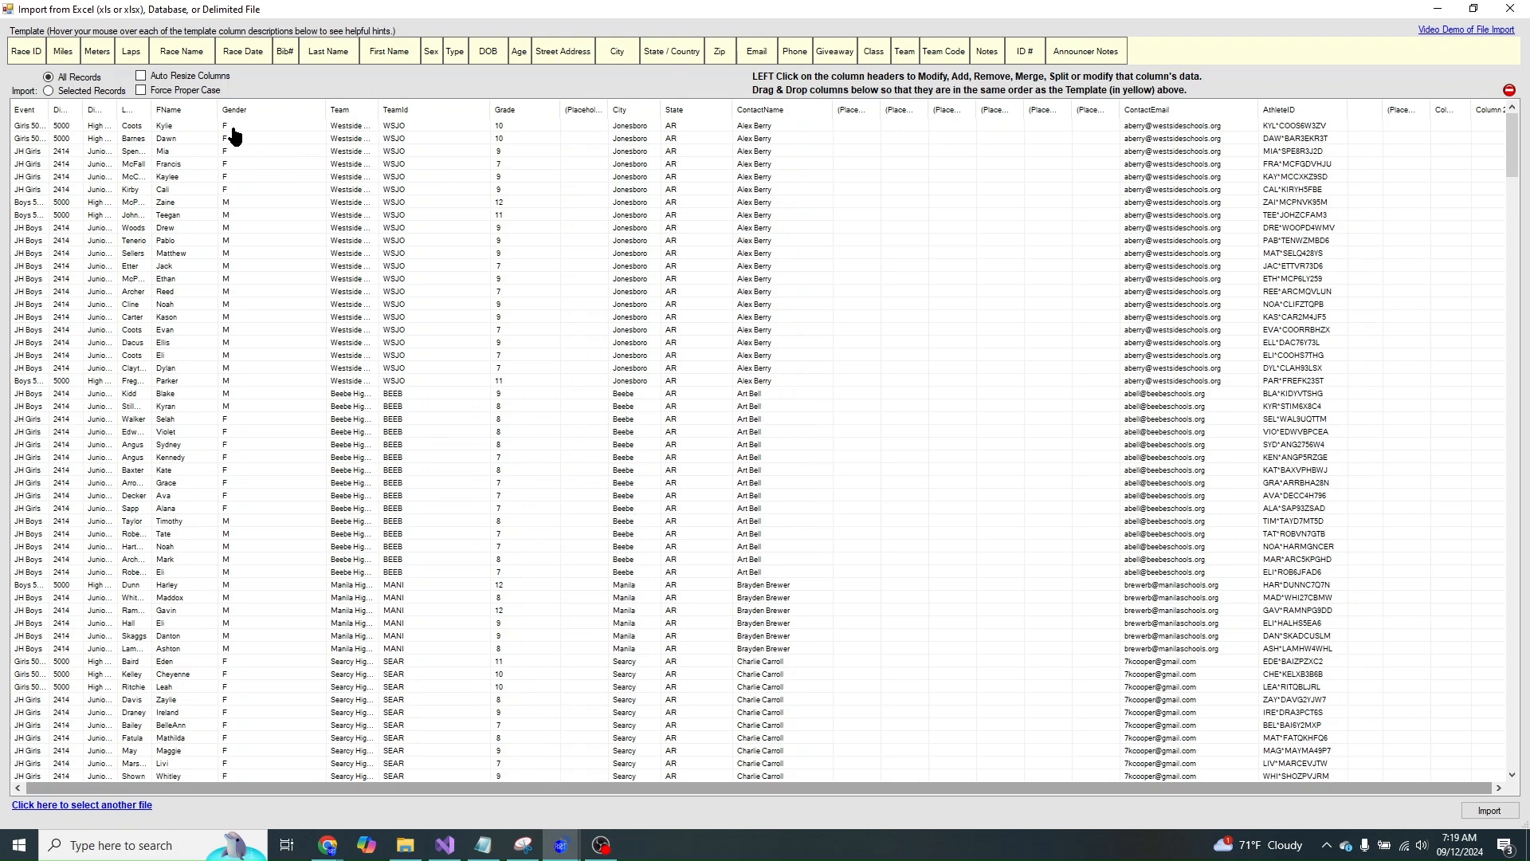
# - Widen the Event column and sort the entries by Event
pyautogui.moveTo(49, 113); pyautogui.dragTo(108, 111)
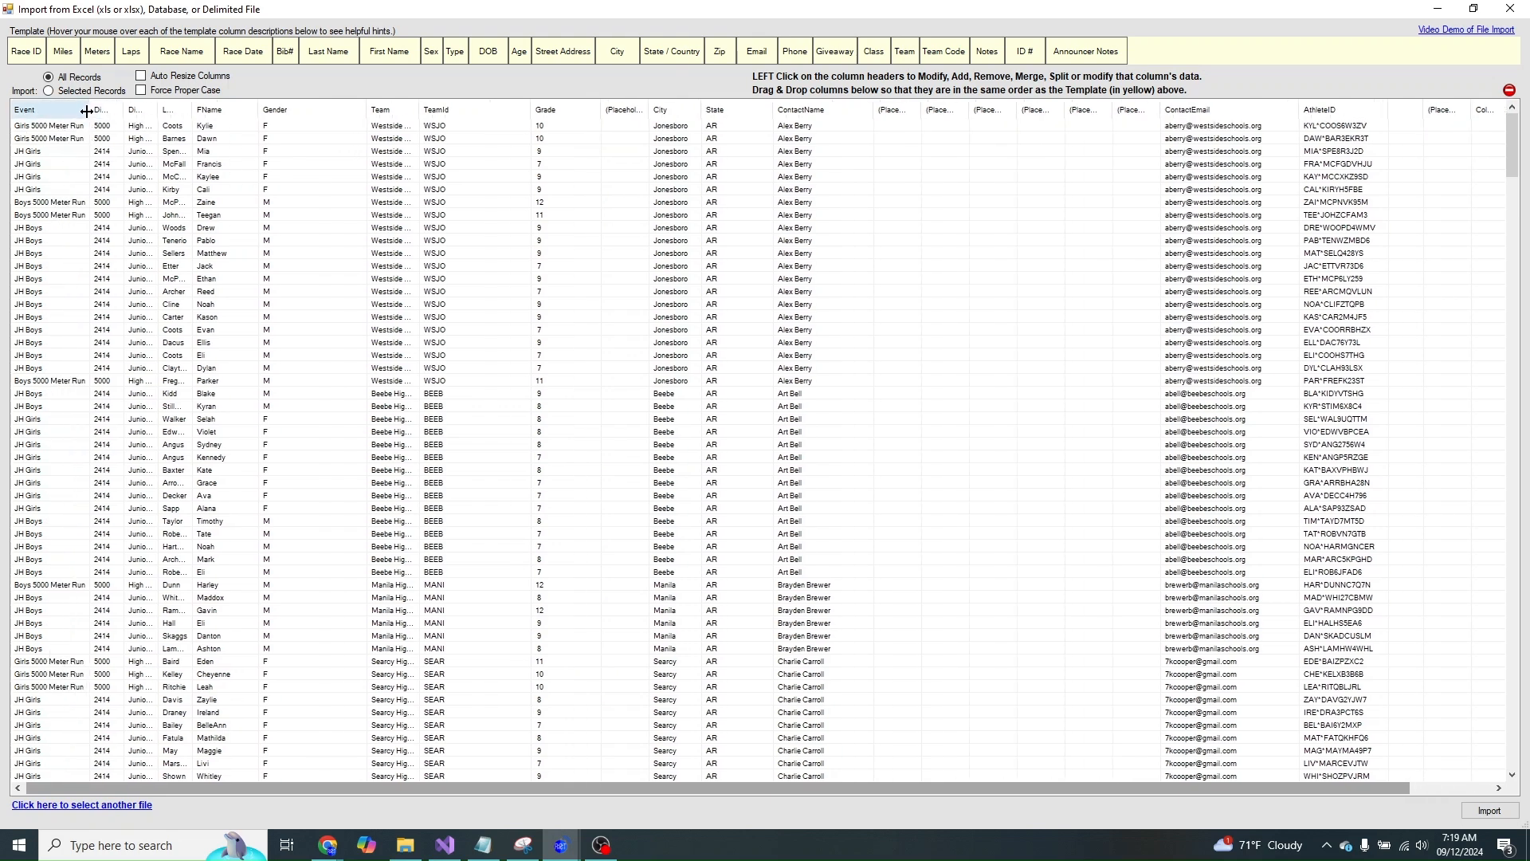
pyautogui.click(49, 112)
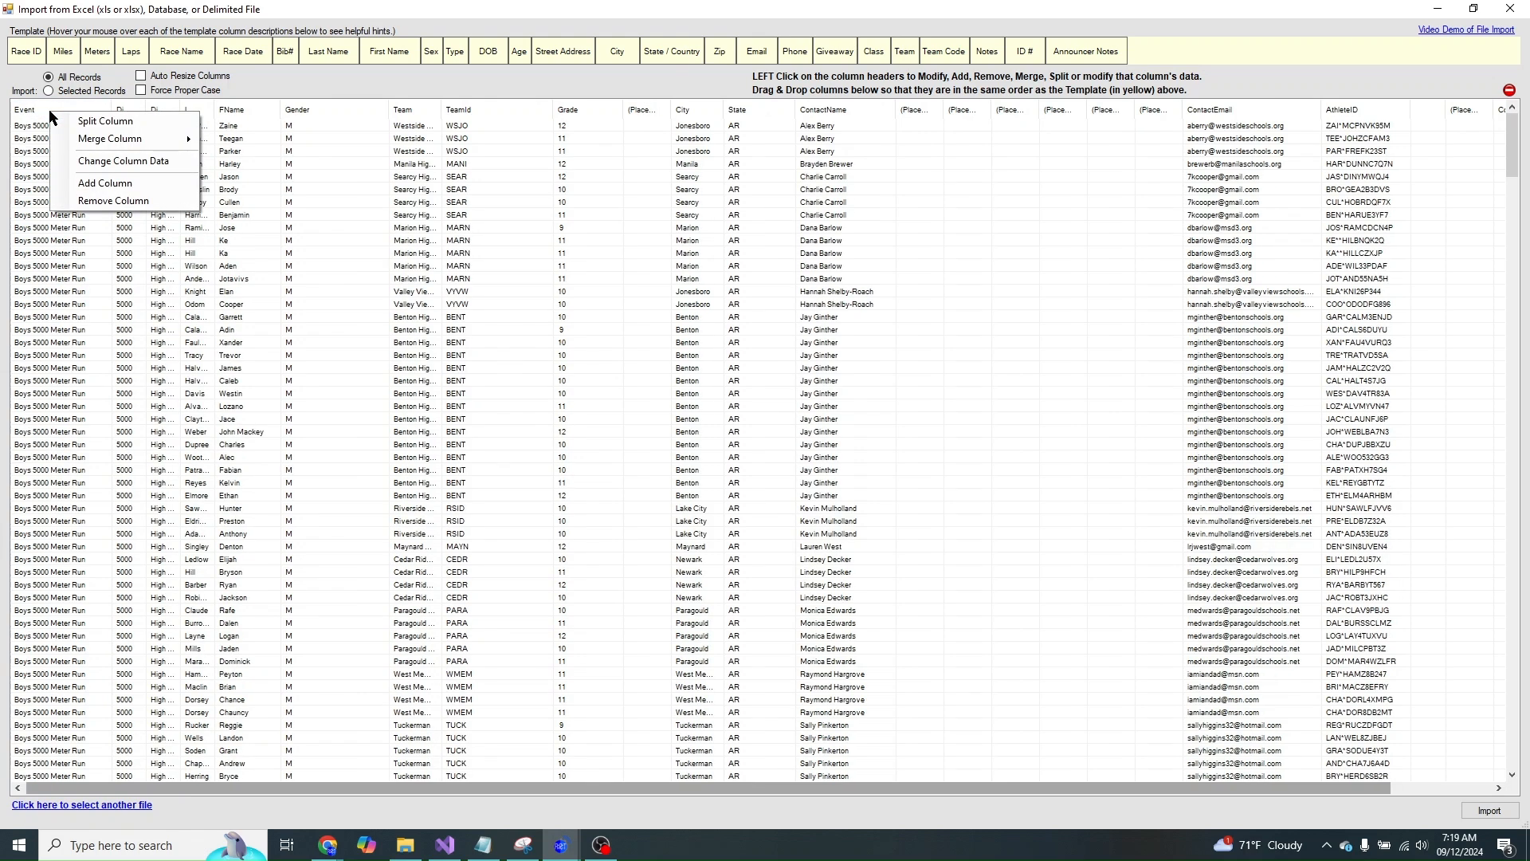
pyautogui.click(38, 201)
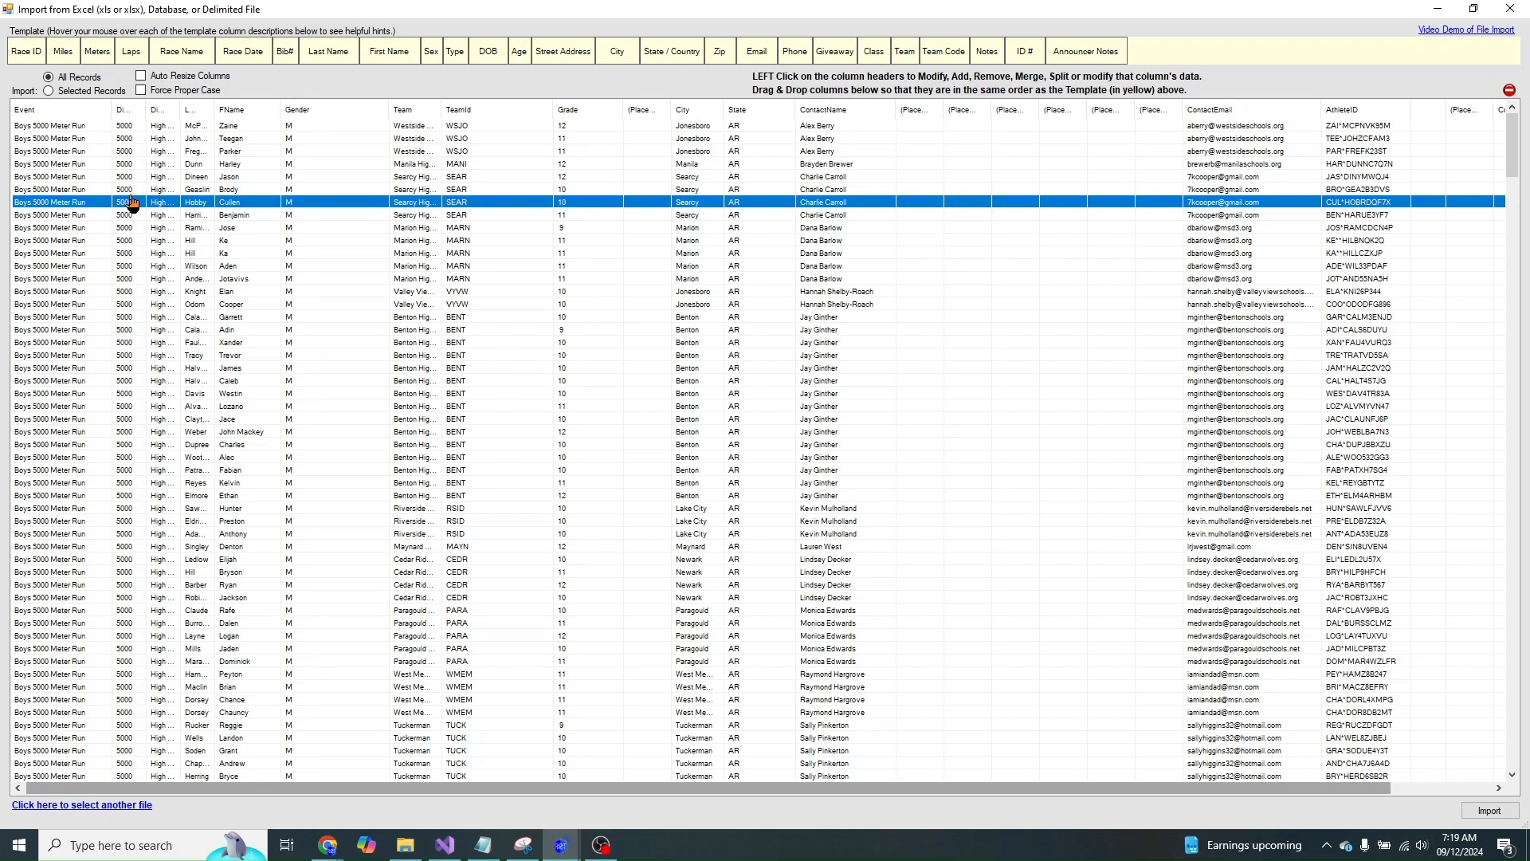
pyautogui.moveTo(112, 114); pyautogui.dragTo(64, 115)
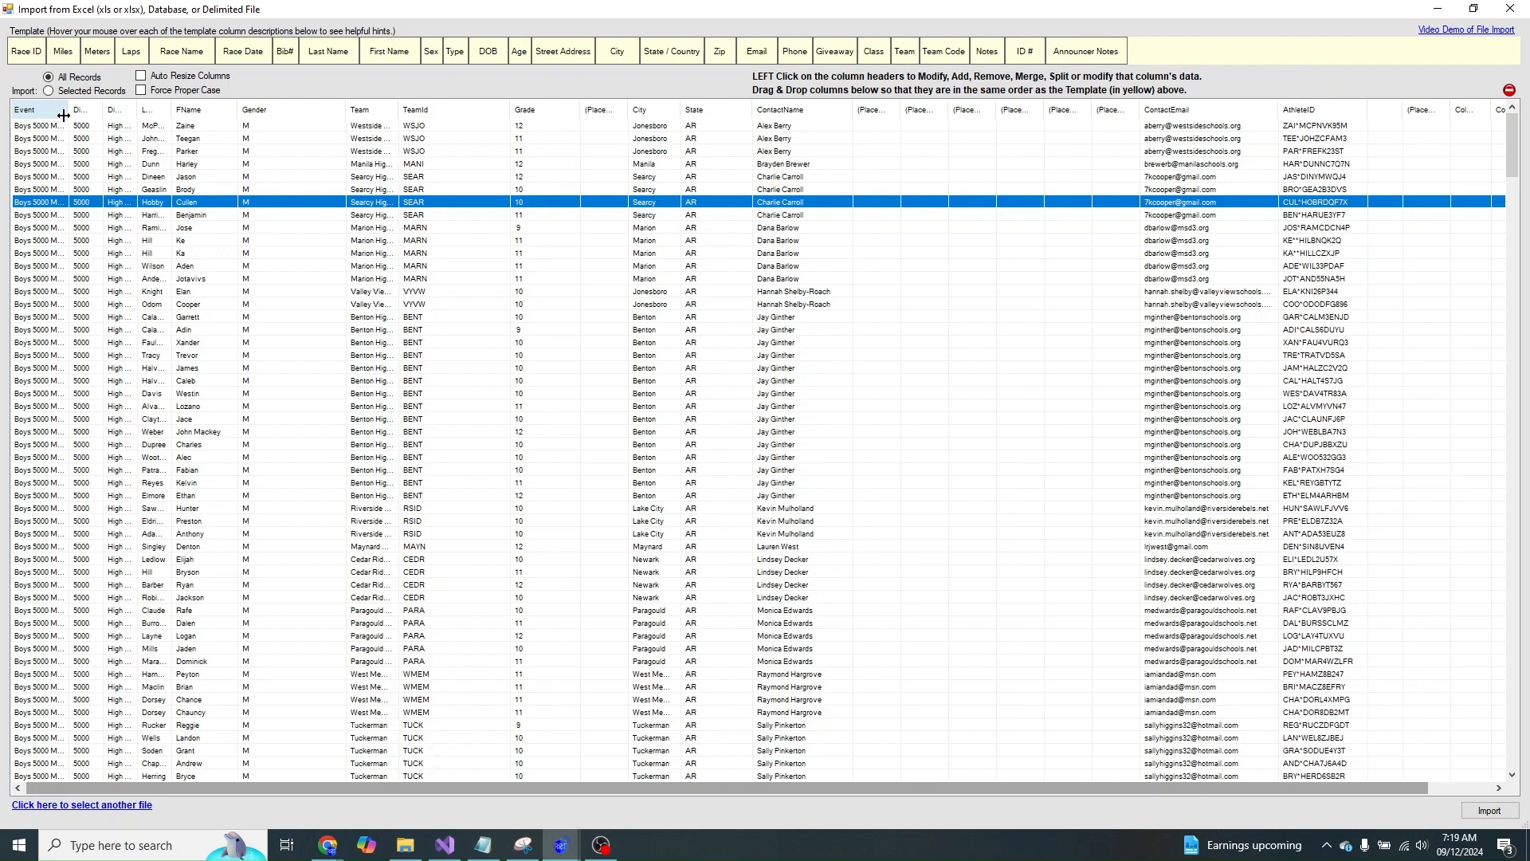
pyautogui.moveTo(63, 115); pyautogui.dragTo(139, 116)
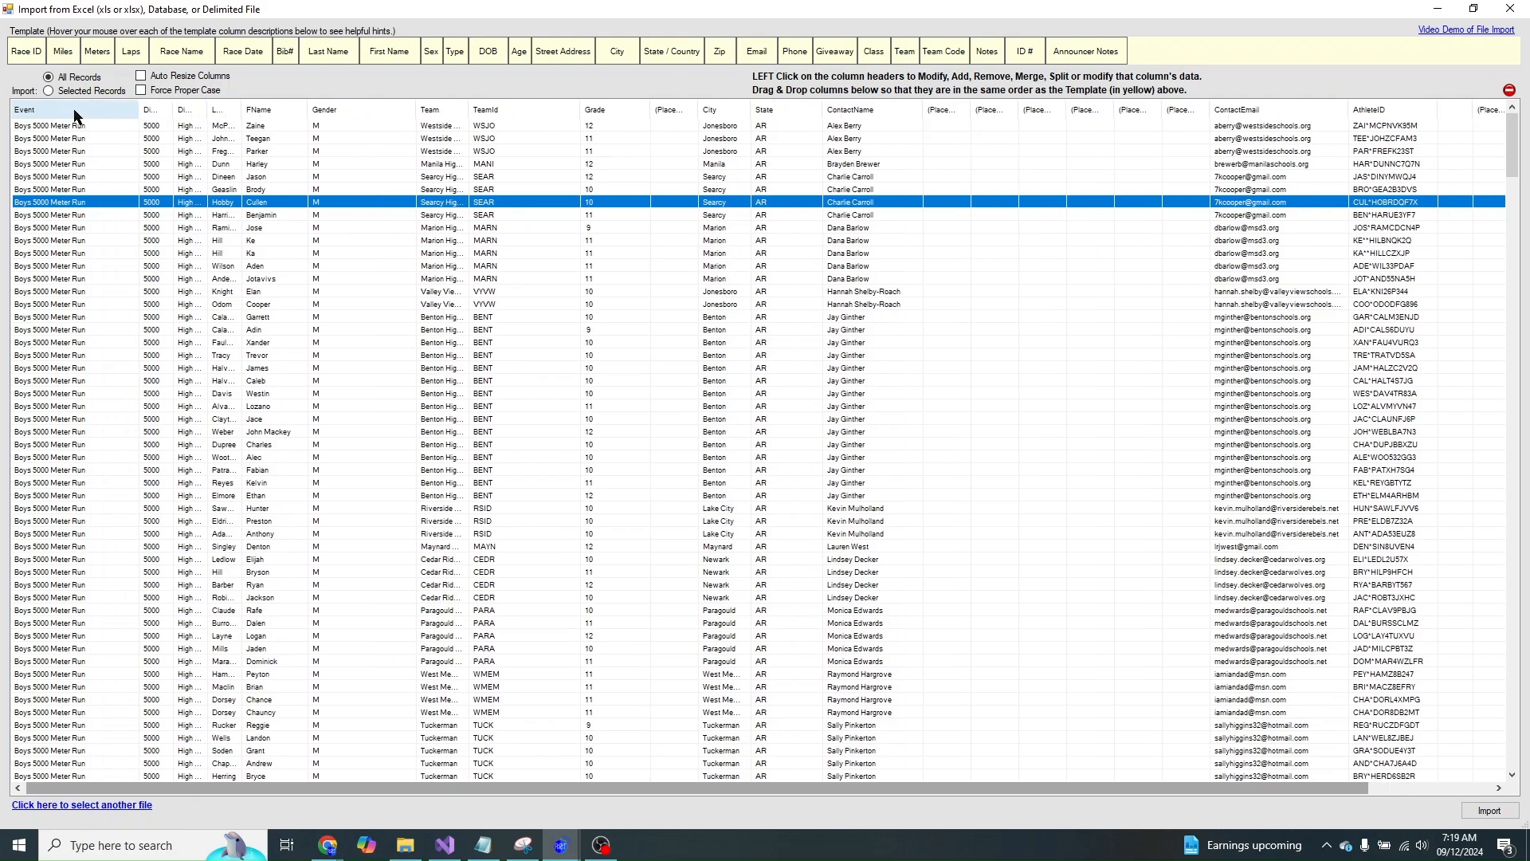
pyautogui.click(63, 243)
pyautogui.scroll(-20, 63, 245)
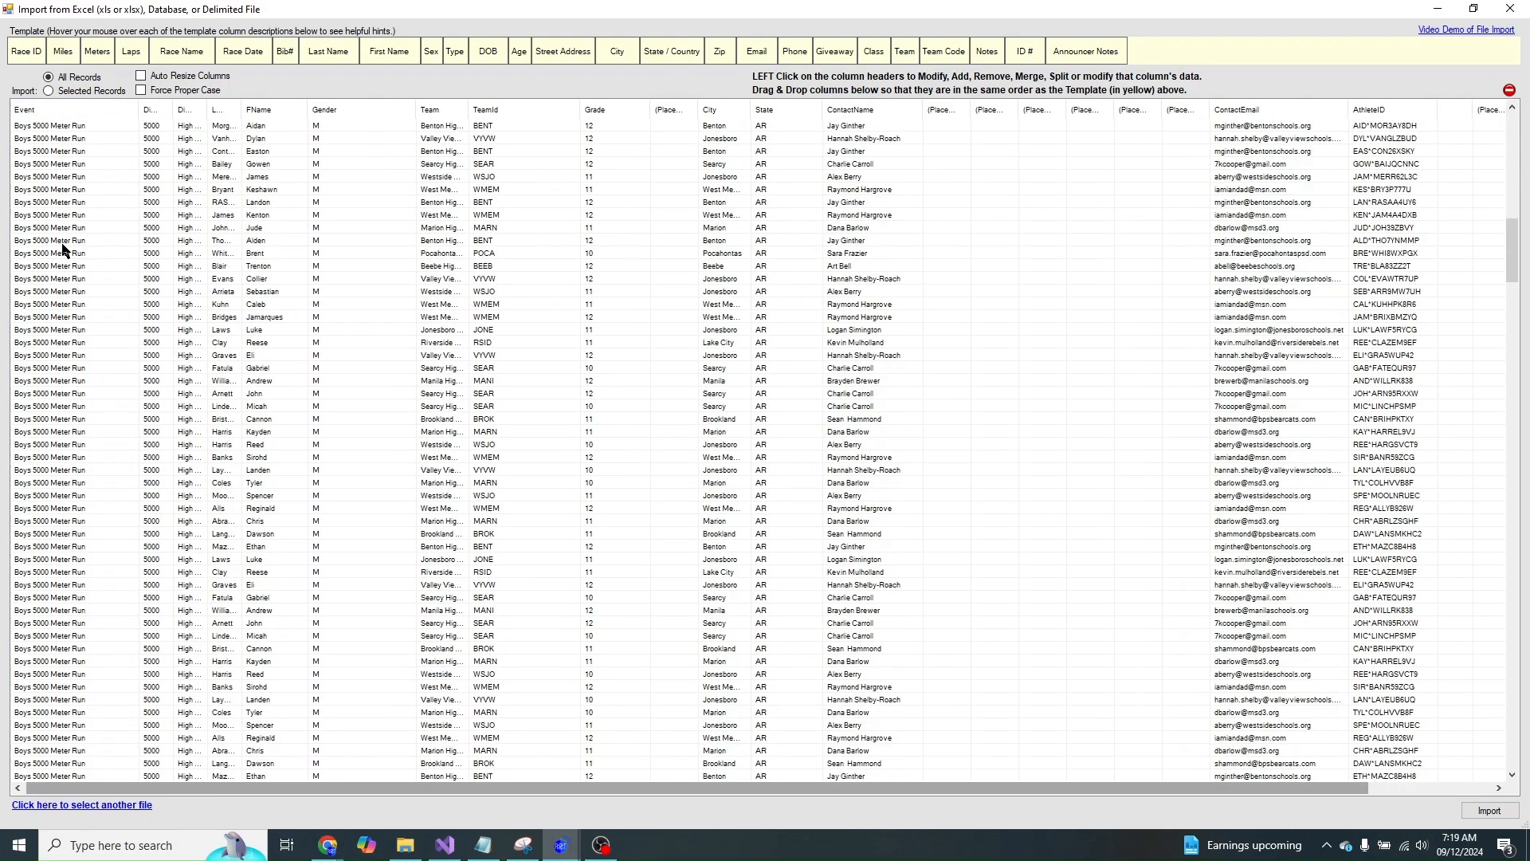
pyautogui.scroll(-15, 63, 249)
pyautogui.scroll(20, 63, 250)
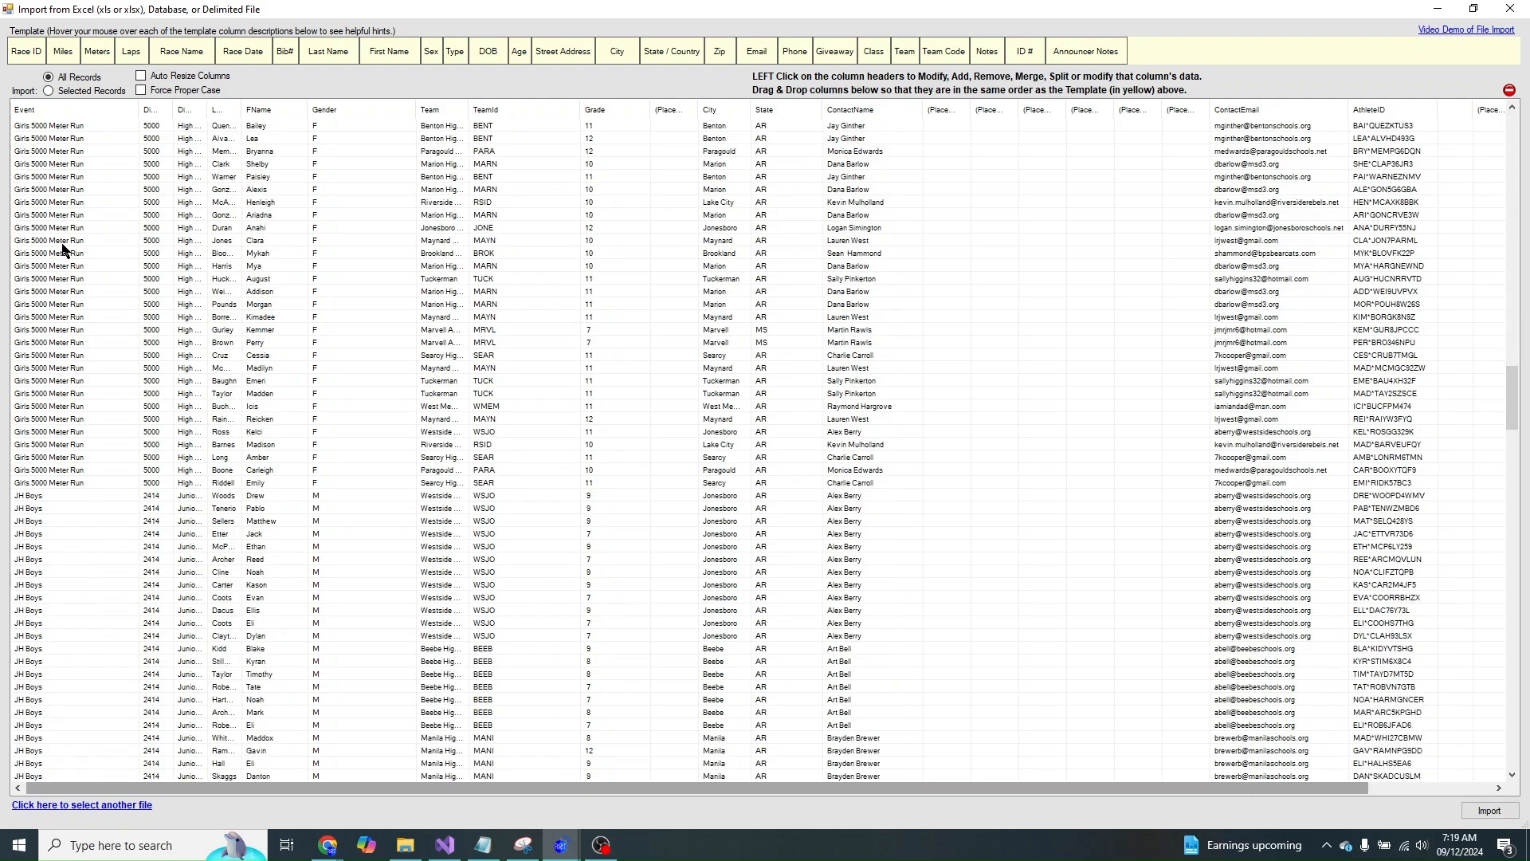
pyautogui.scroll(-20, 63, 249)
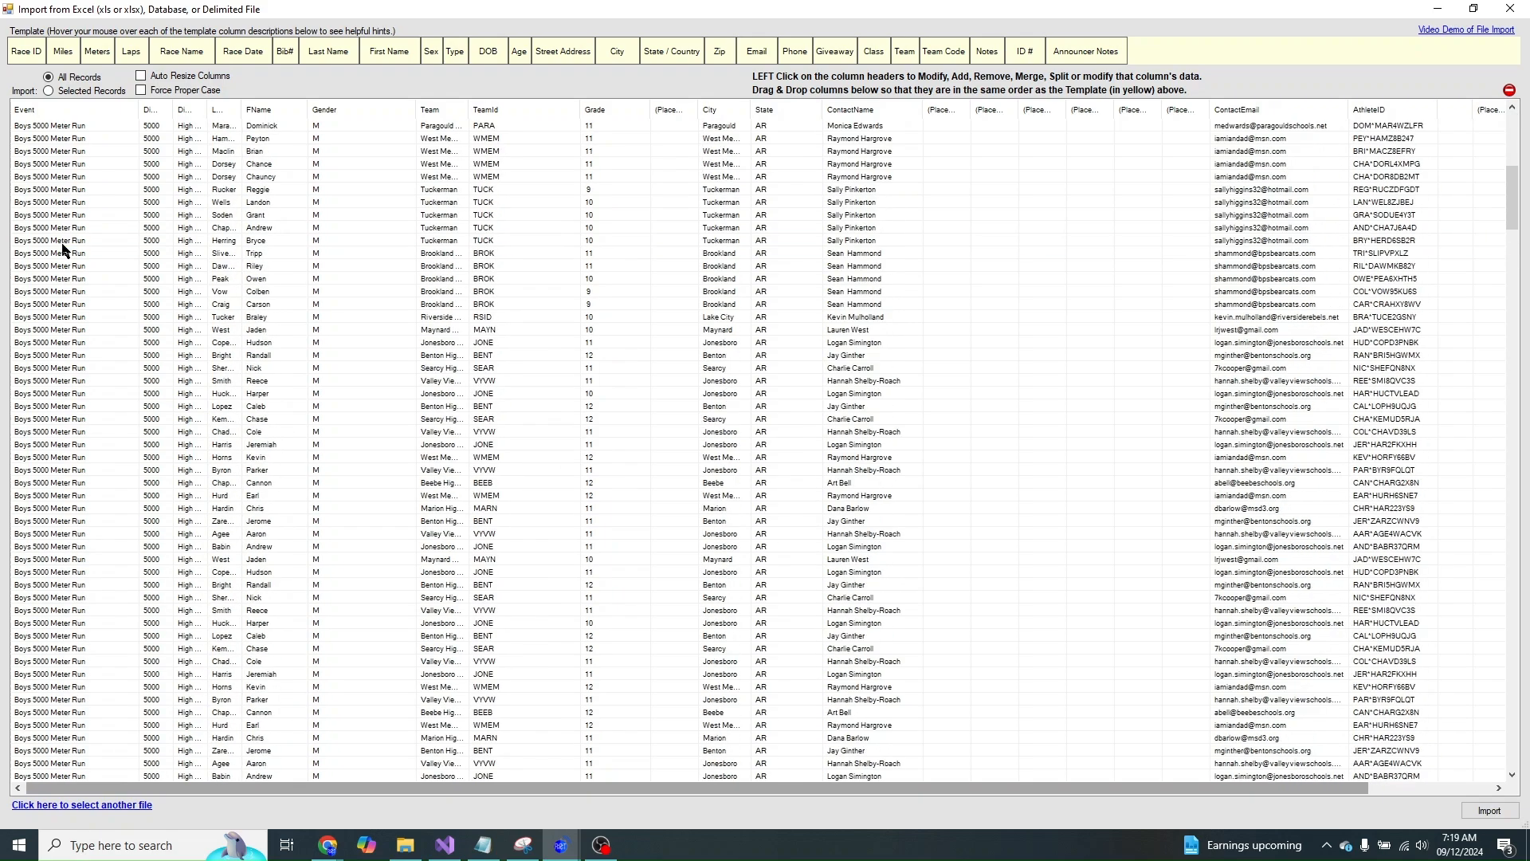
pyautogui.scroll(-20, 63, 249)
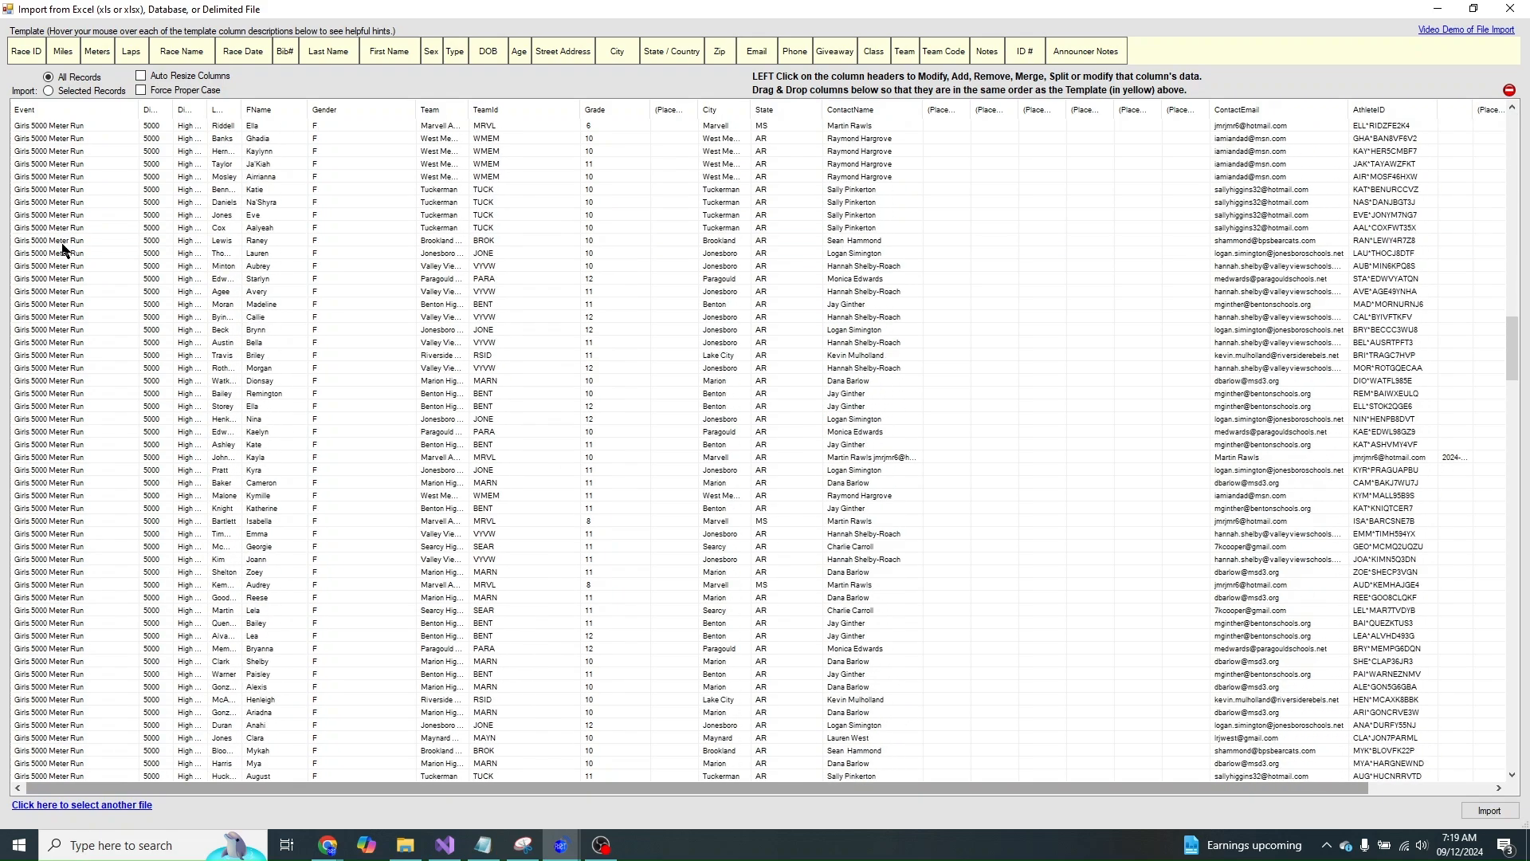
pyautogui.scroll(-20, 52, 401)
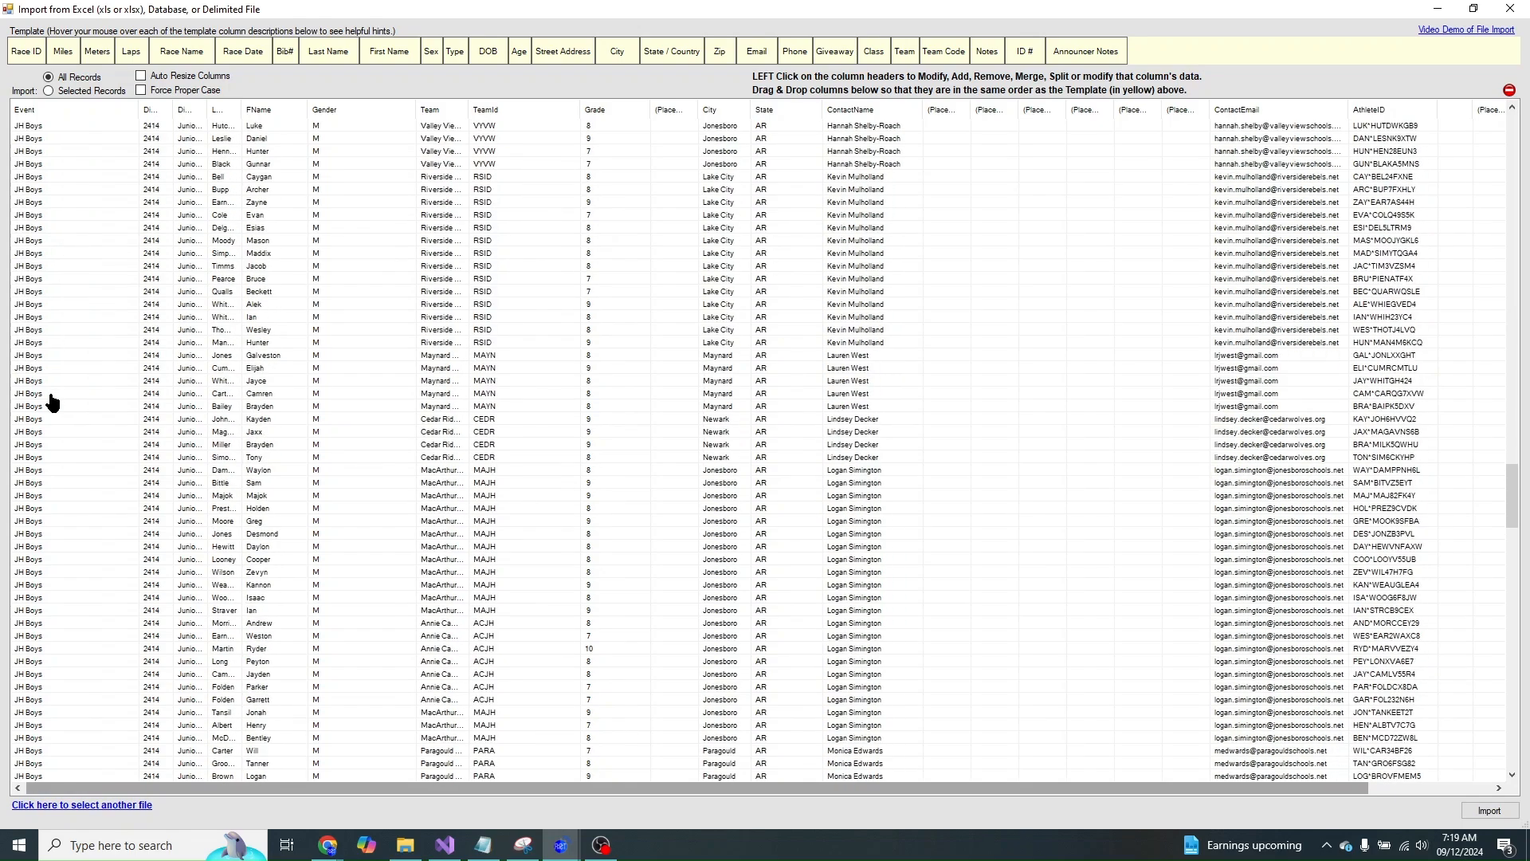
pyautogui.scroll(20, 49, 392)
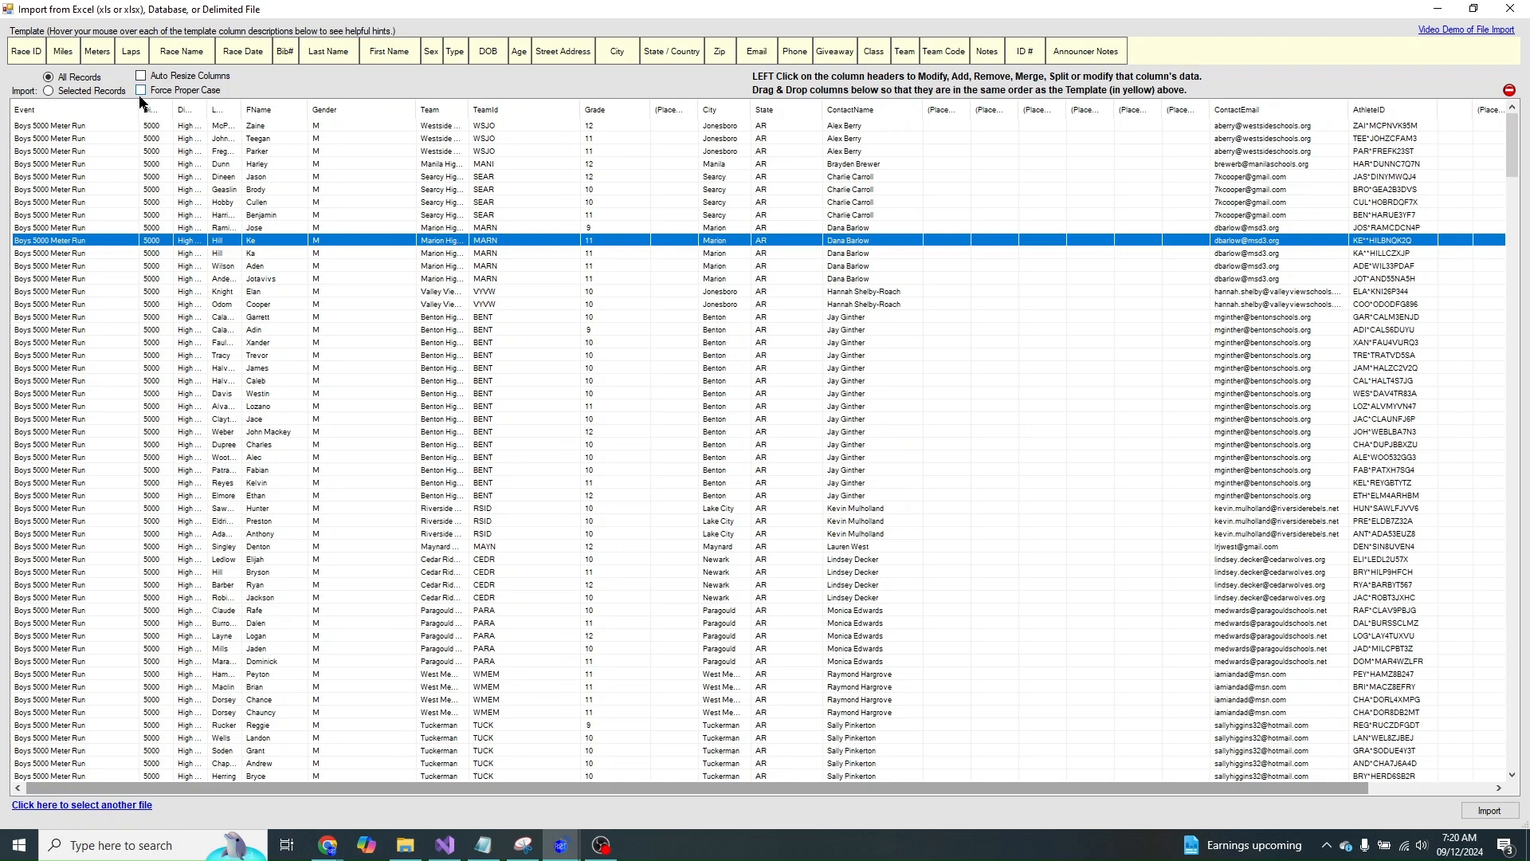
# - Narrow the Event column and add a narrow placeholder column after it
pyautogui.moveTo(140, 106); pyautogui.dragTo(58, 105)
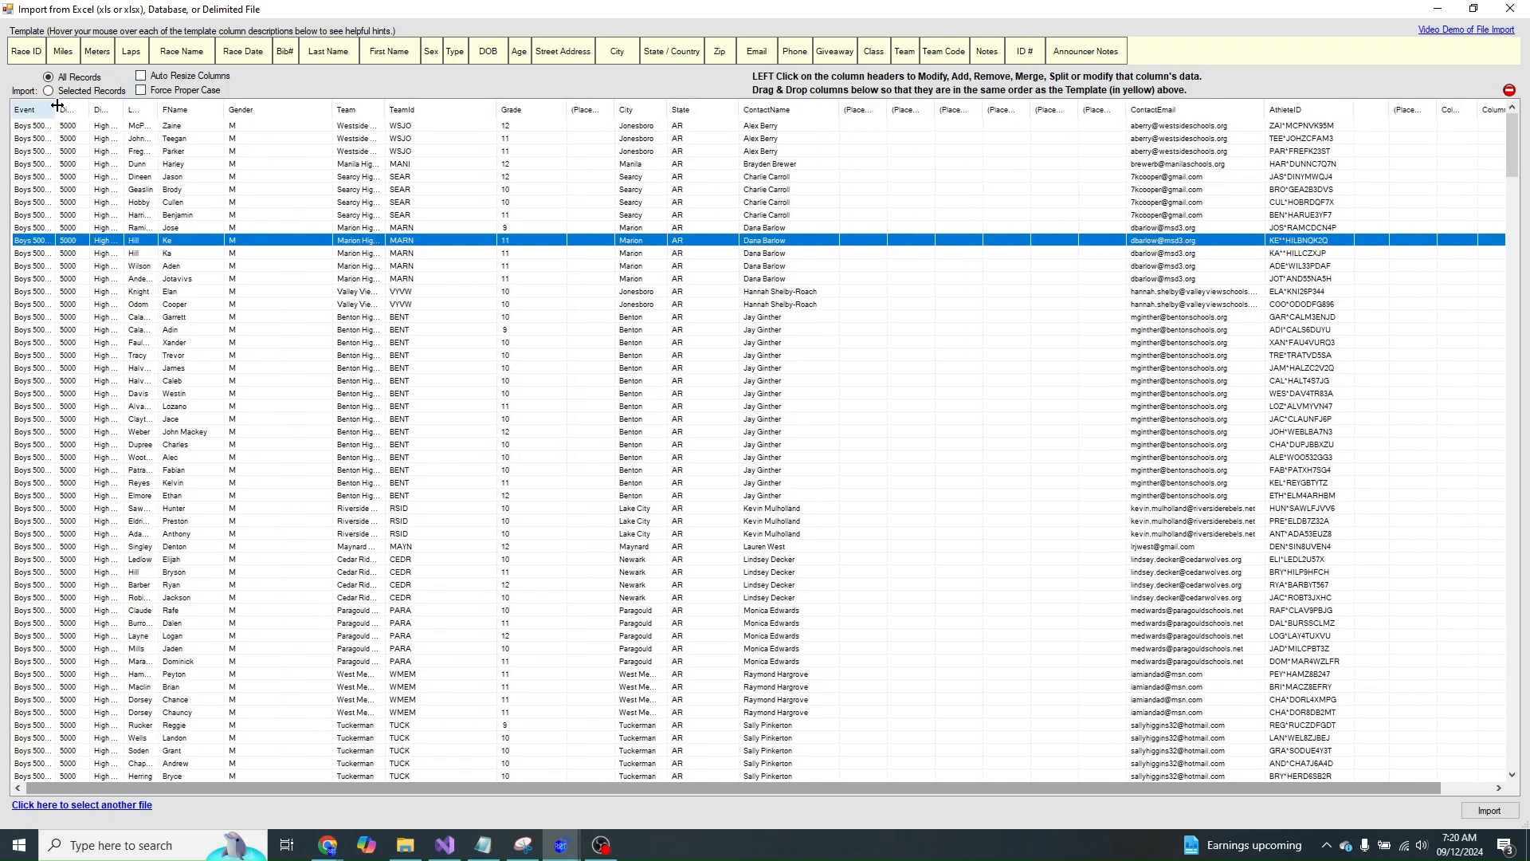
pyautogui.click(43, 111)
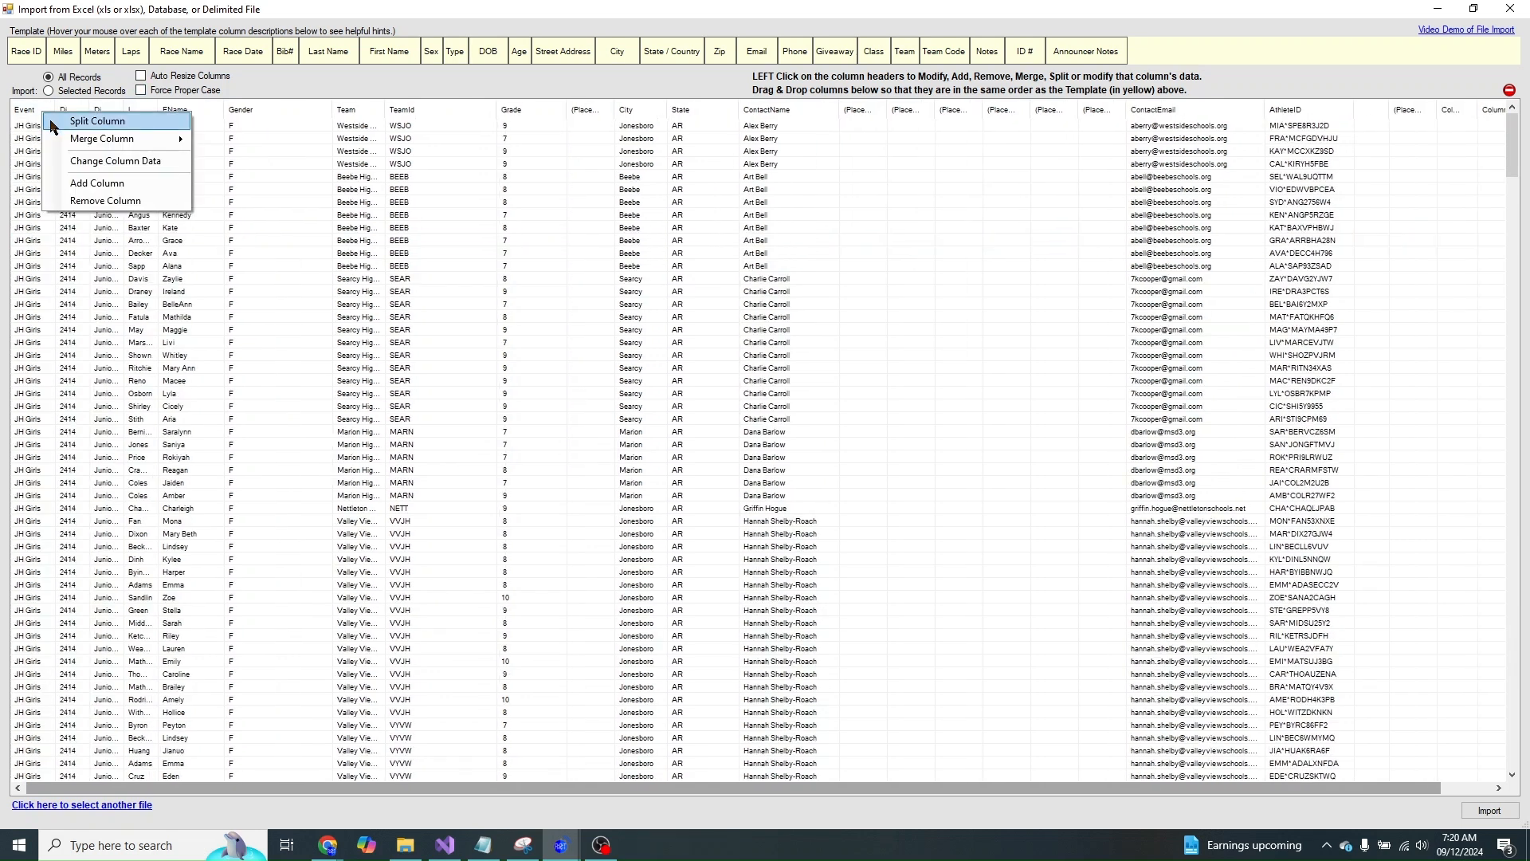
pyautogui.click(72, 181)
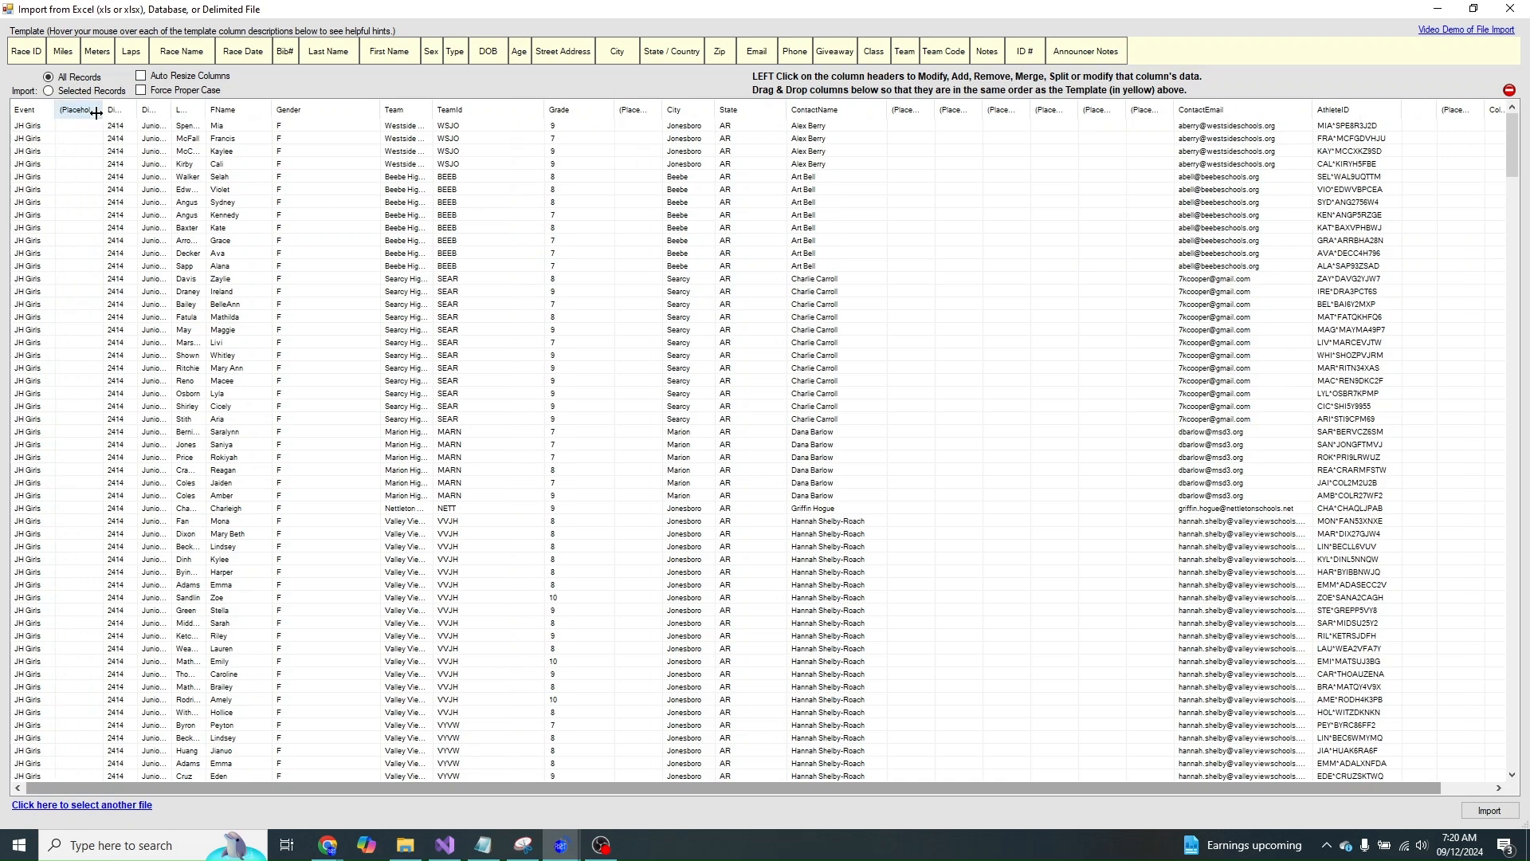
pyautogui.moveTo(101, 114); pyautogui.dragTo(132, 112)
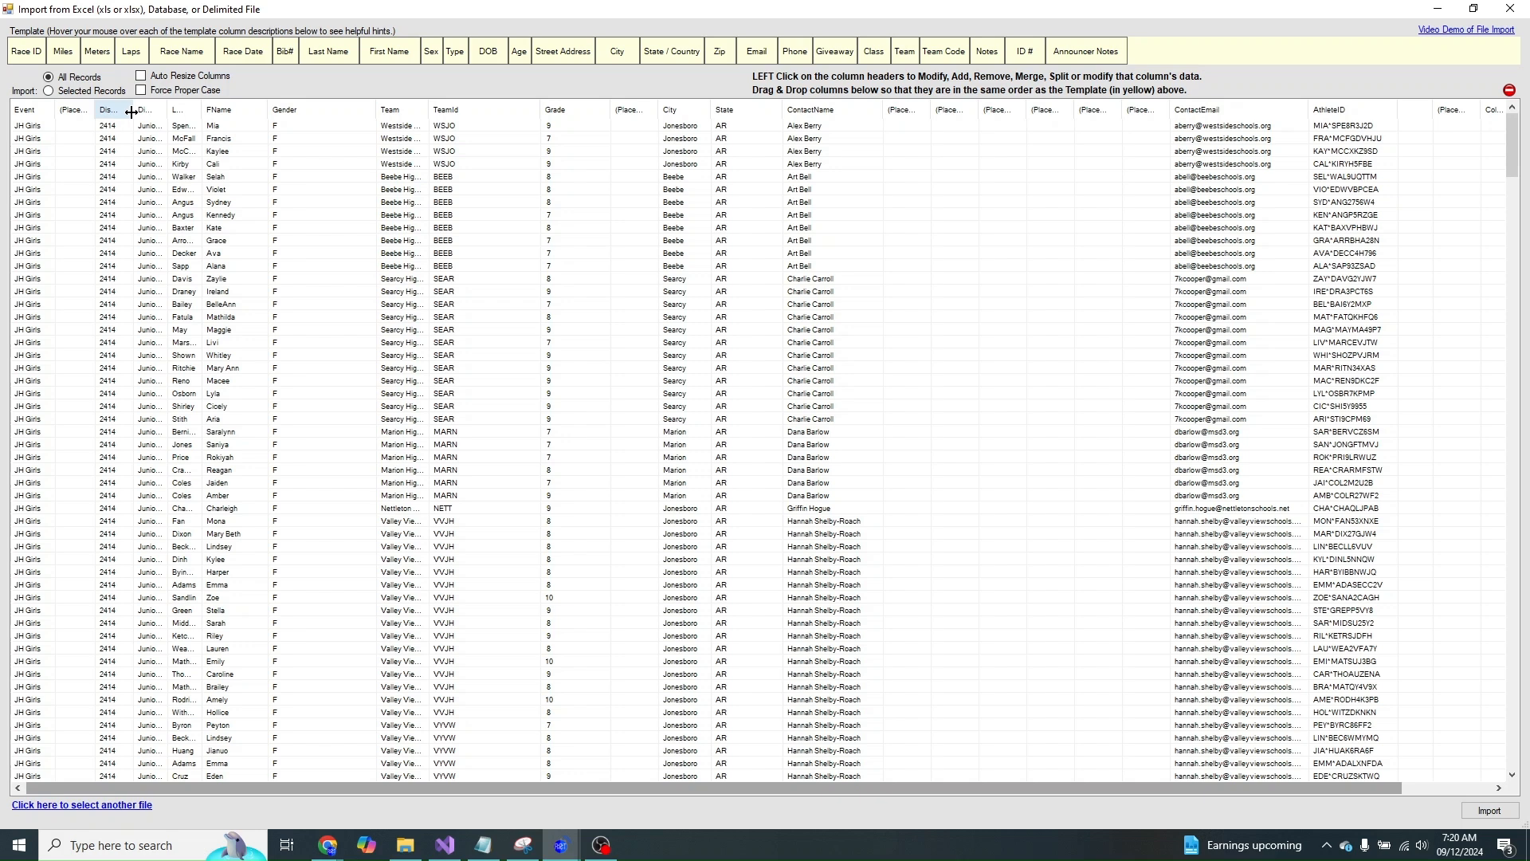
pyautogui.moveTo(96, 113); pyautogui.dragTo(84, 113)
# - Insert several narrow placeholder columns after the distance column
pyautogui.click(109, 118)
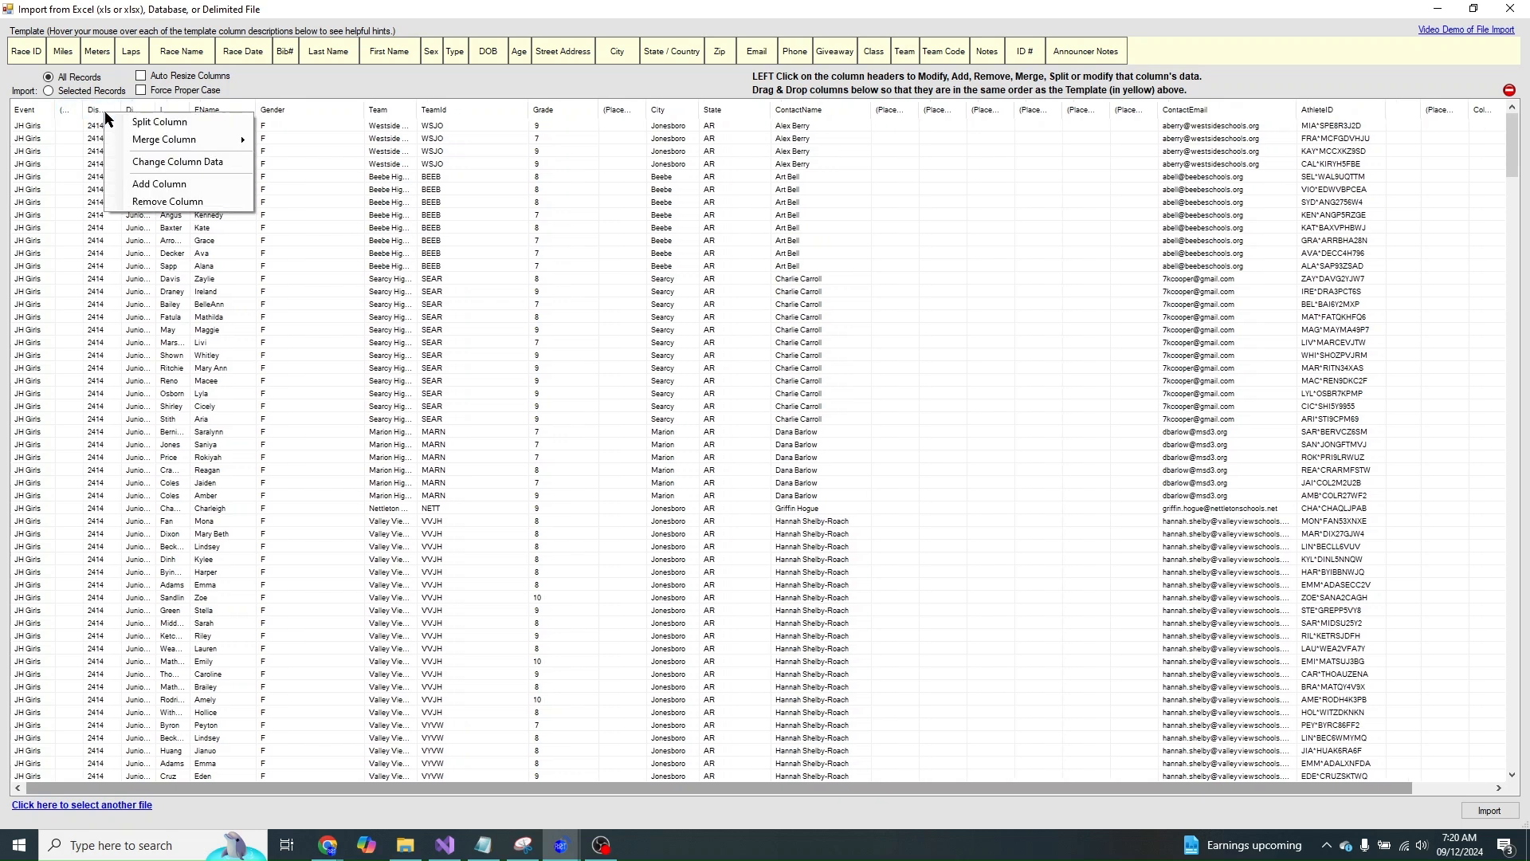
pyautogui.click(148, 184)
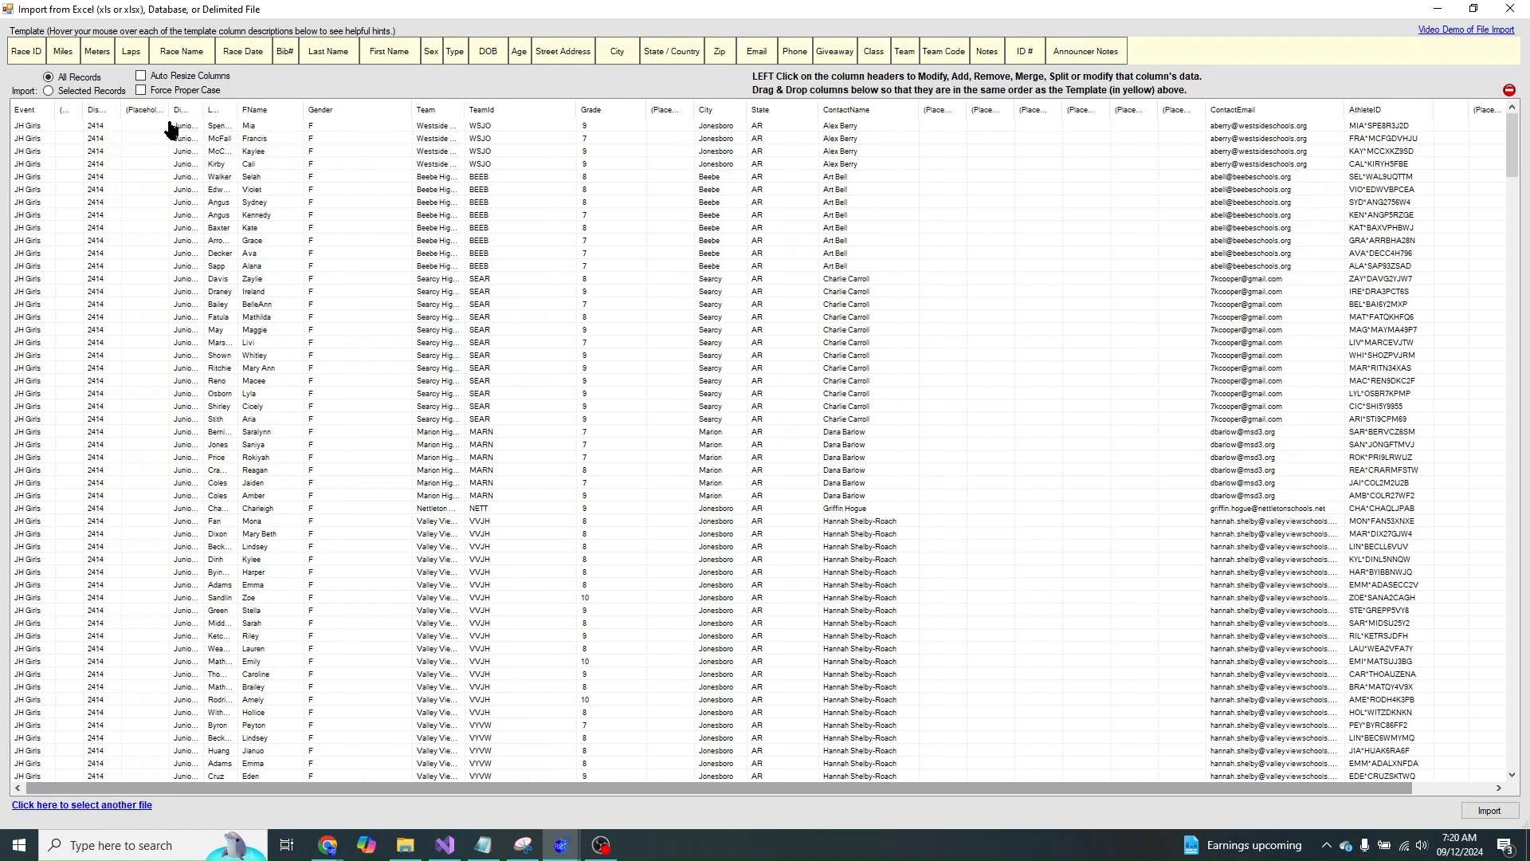
pyautogui.moveTo(170, 110); pyautogui.dragTo(157, 110)
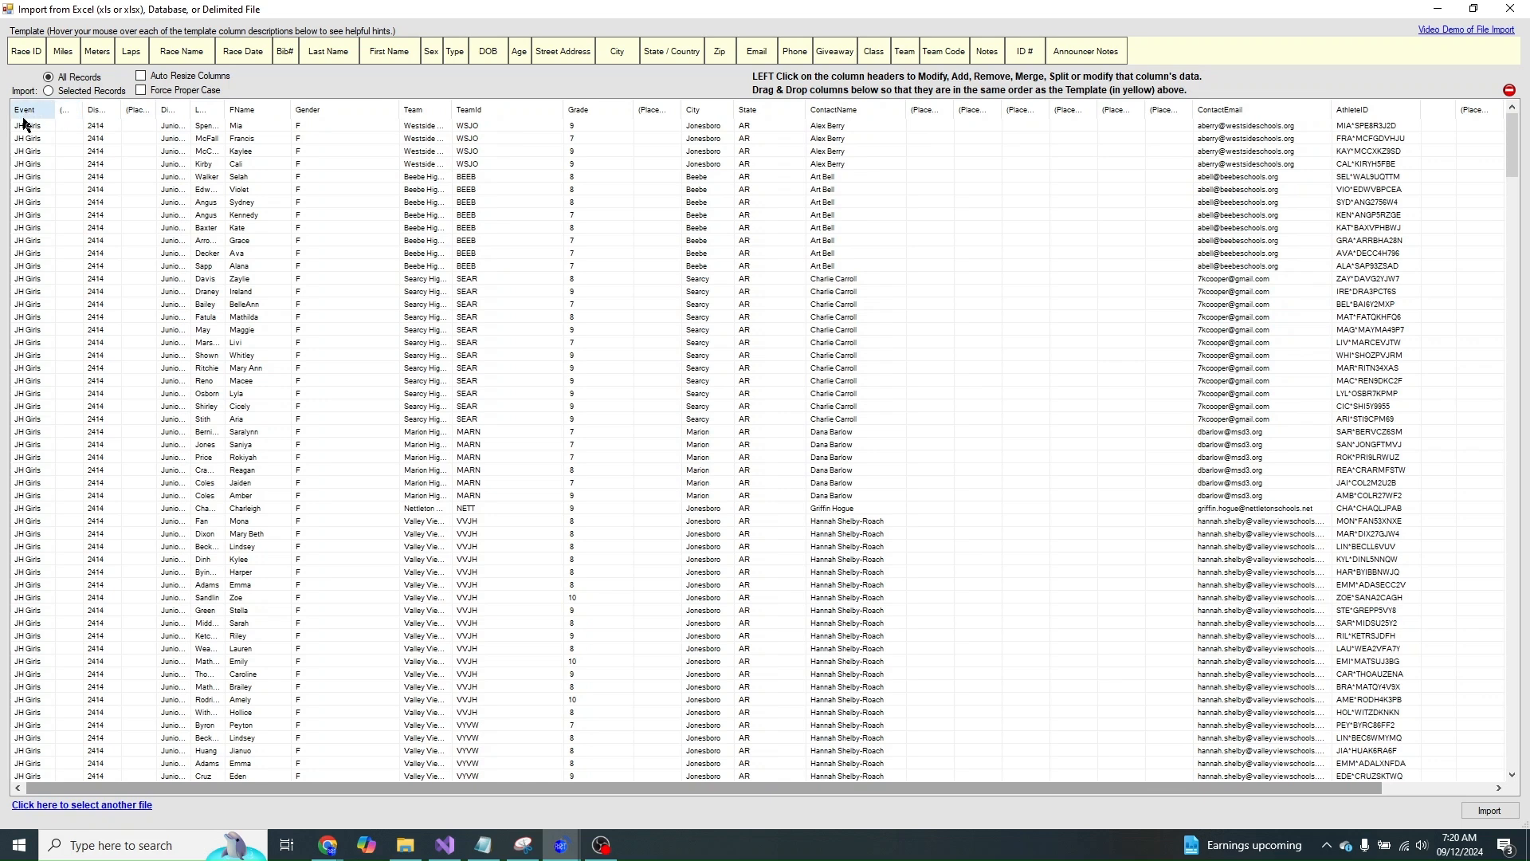
pyautogui.click(145, 117)
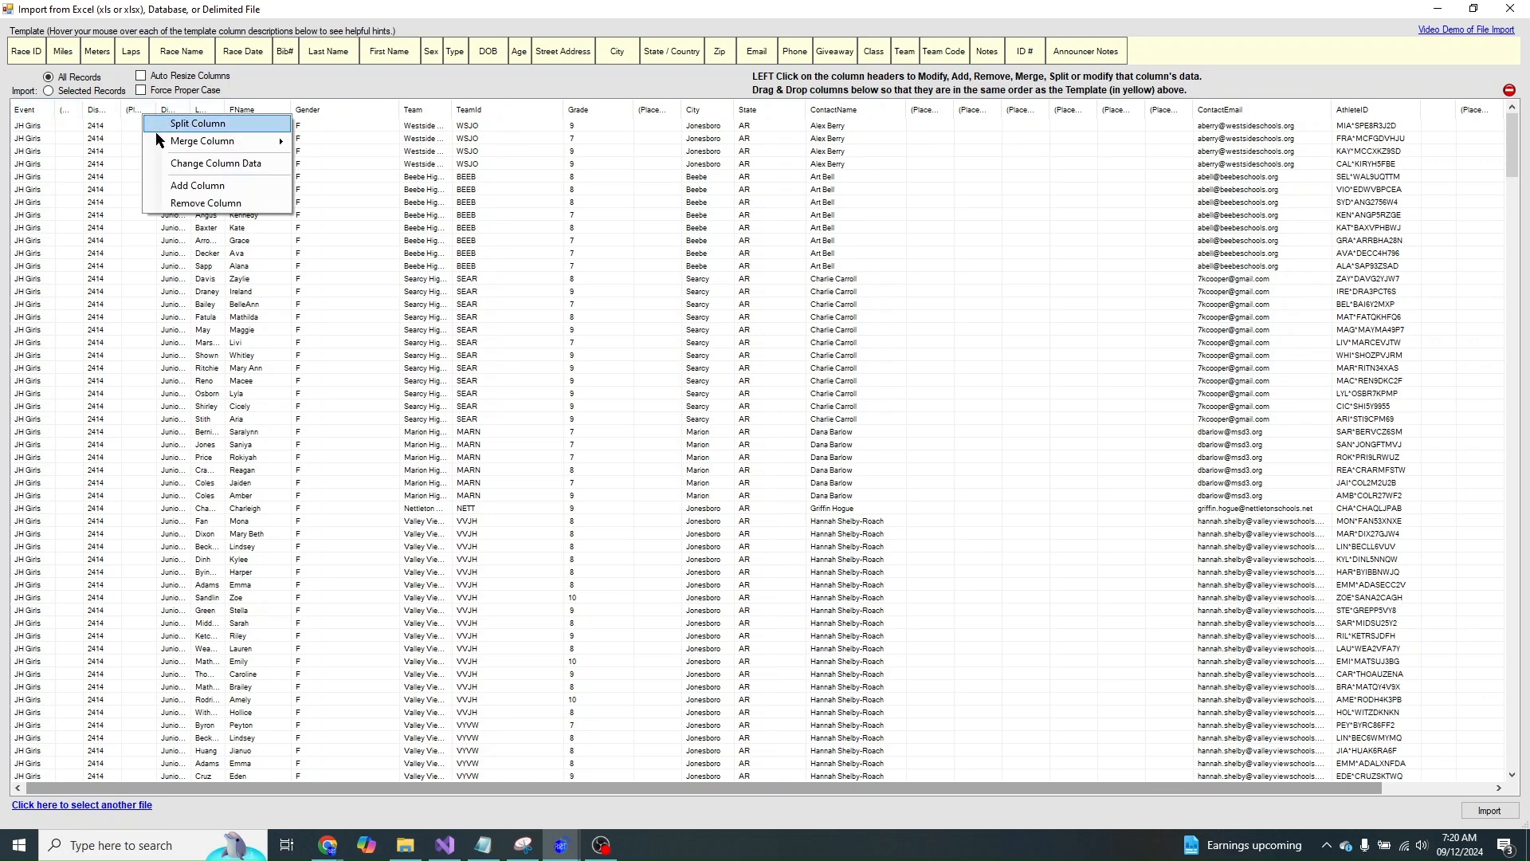
pyautogui.click(185, 188)
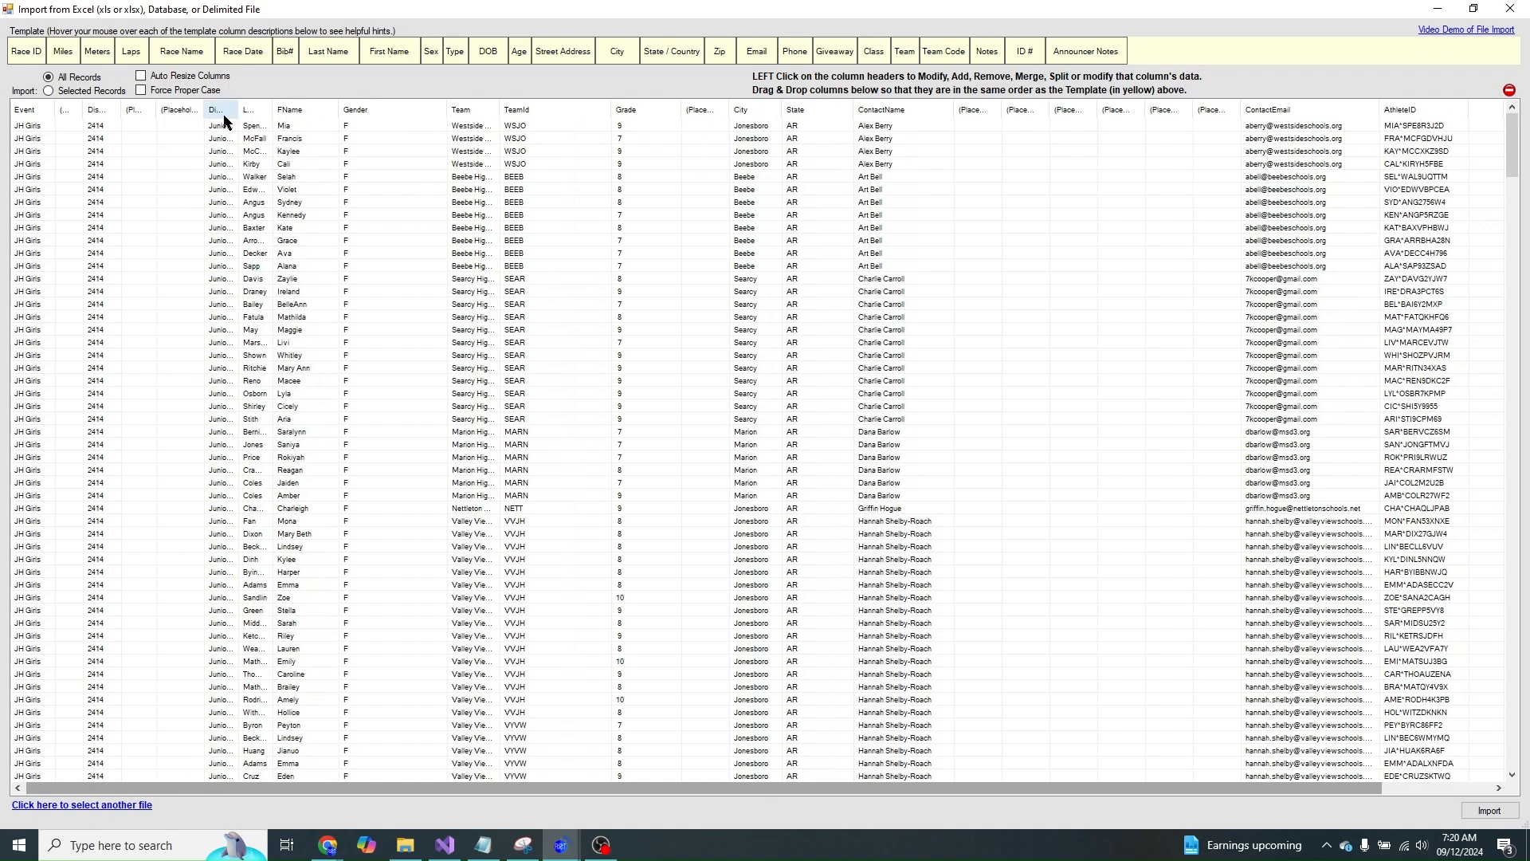
pyautogui.click(191, 116)
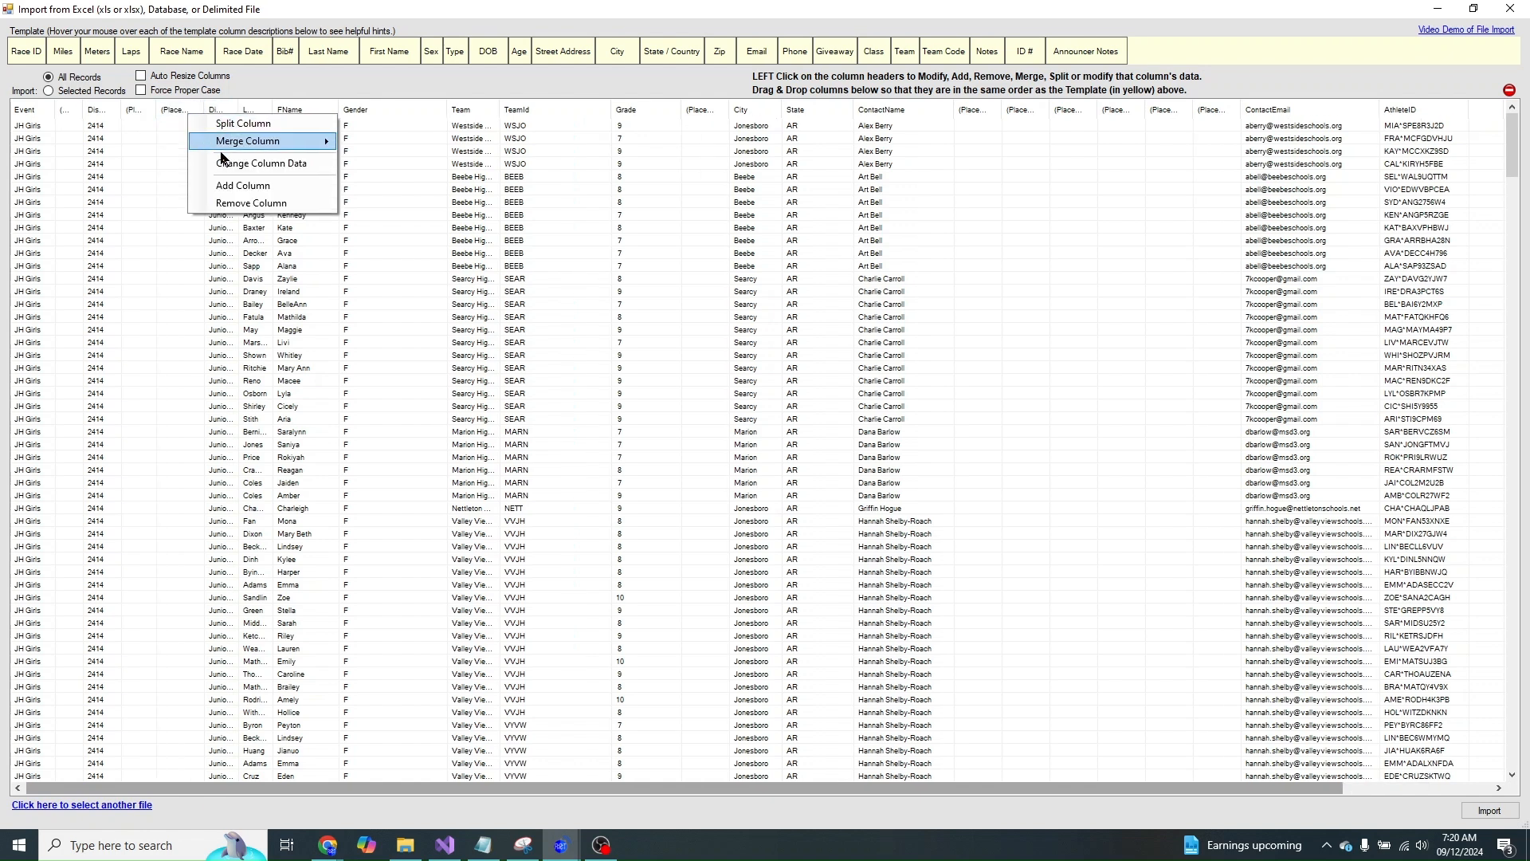
pyautogui.click(226, 188)
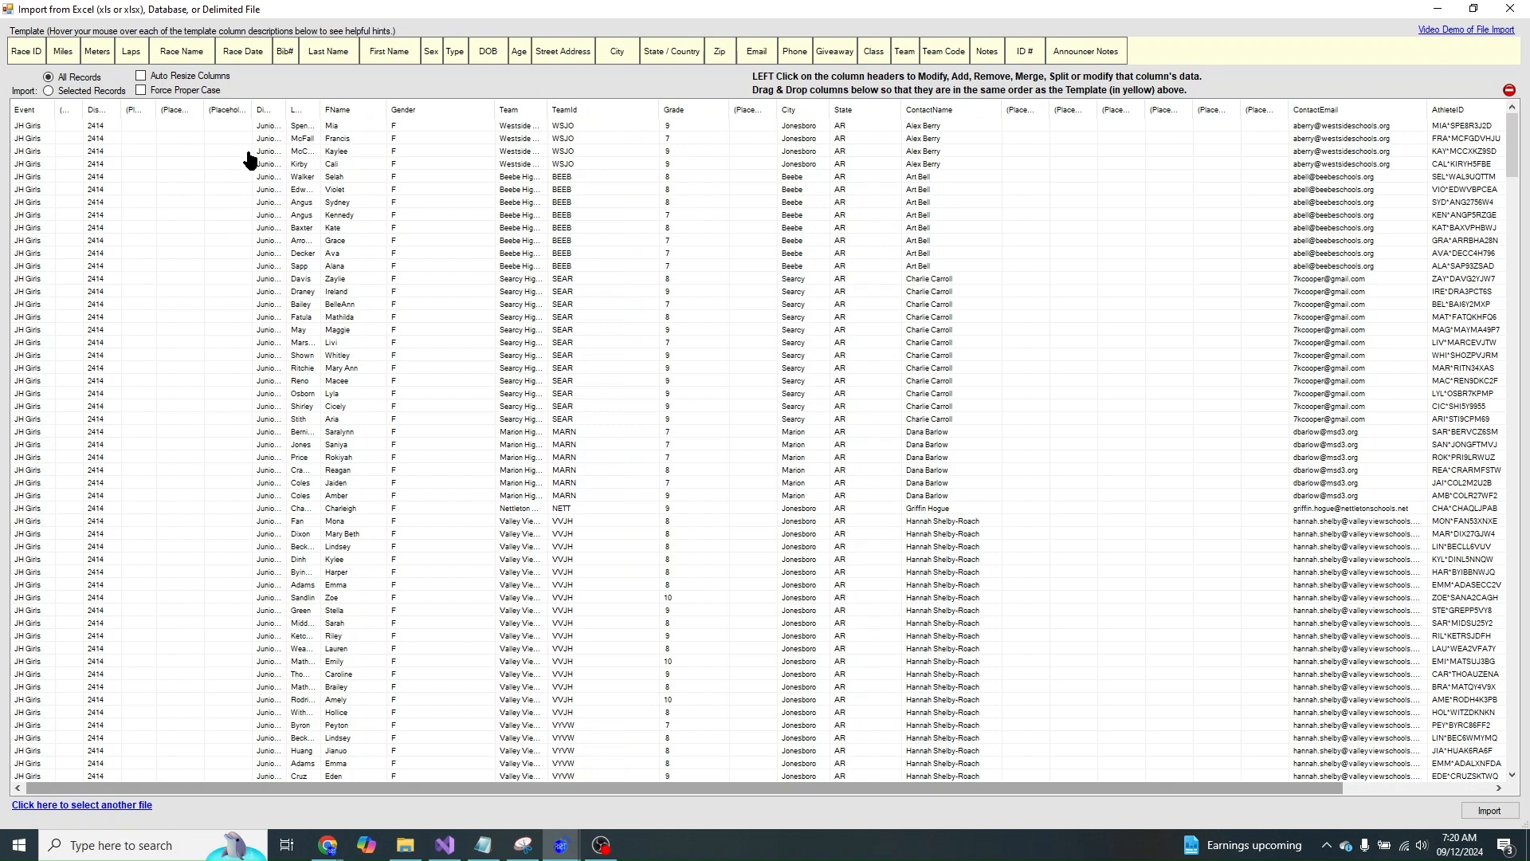
pyautogui.click(236, 113)
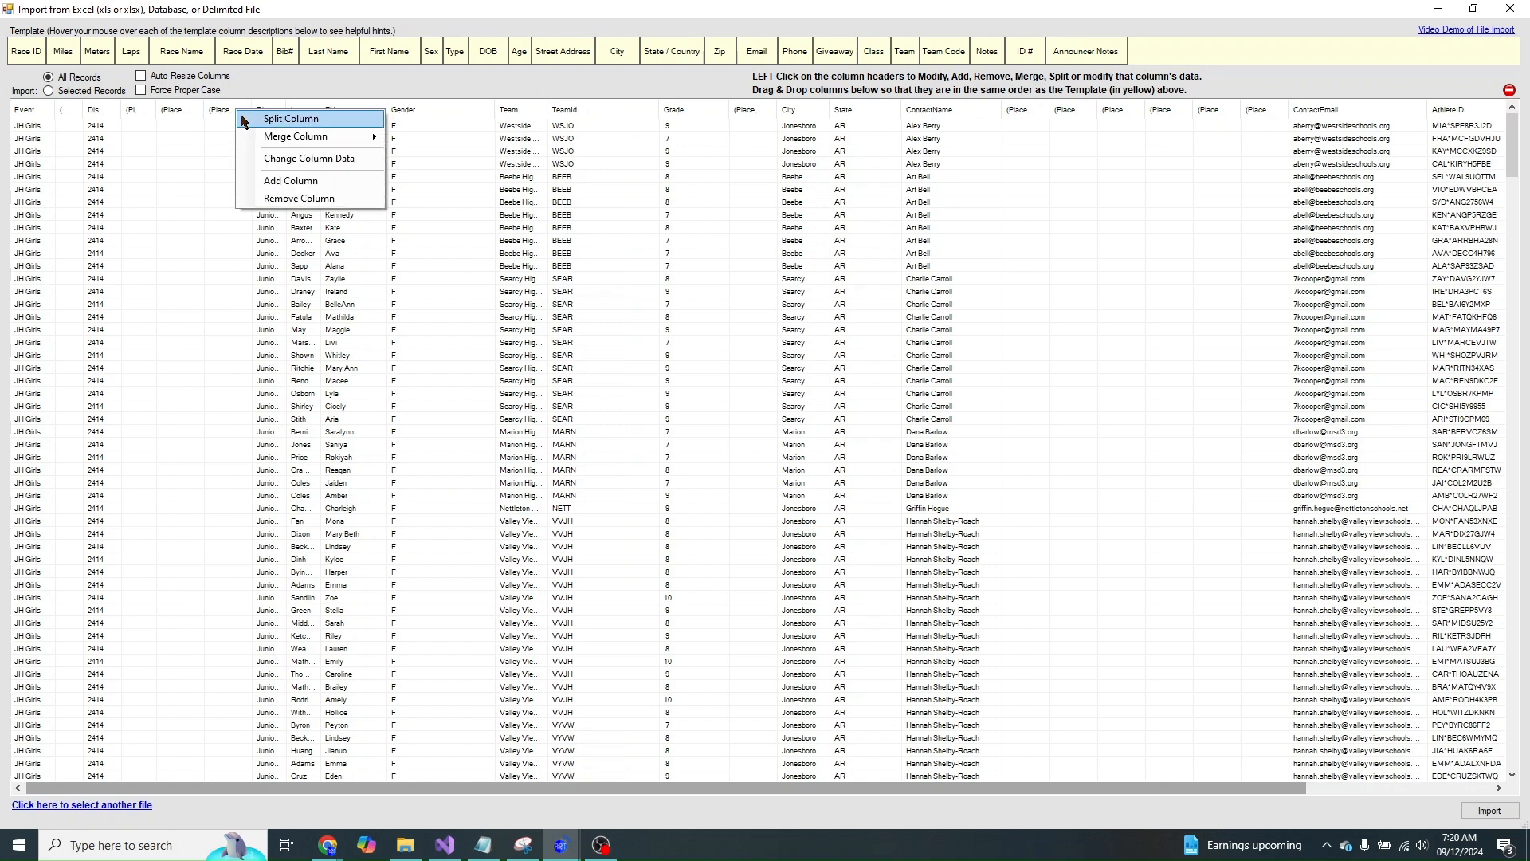
pyautogui.click(275, 184)
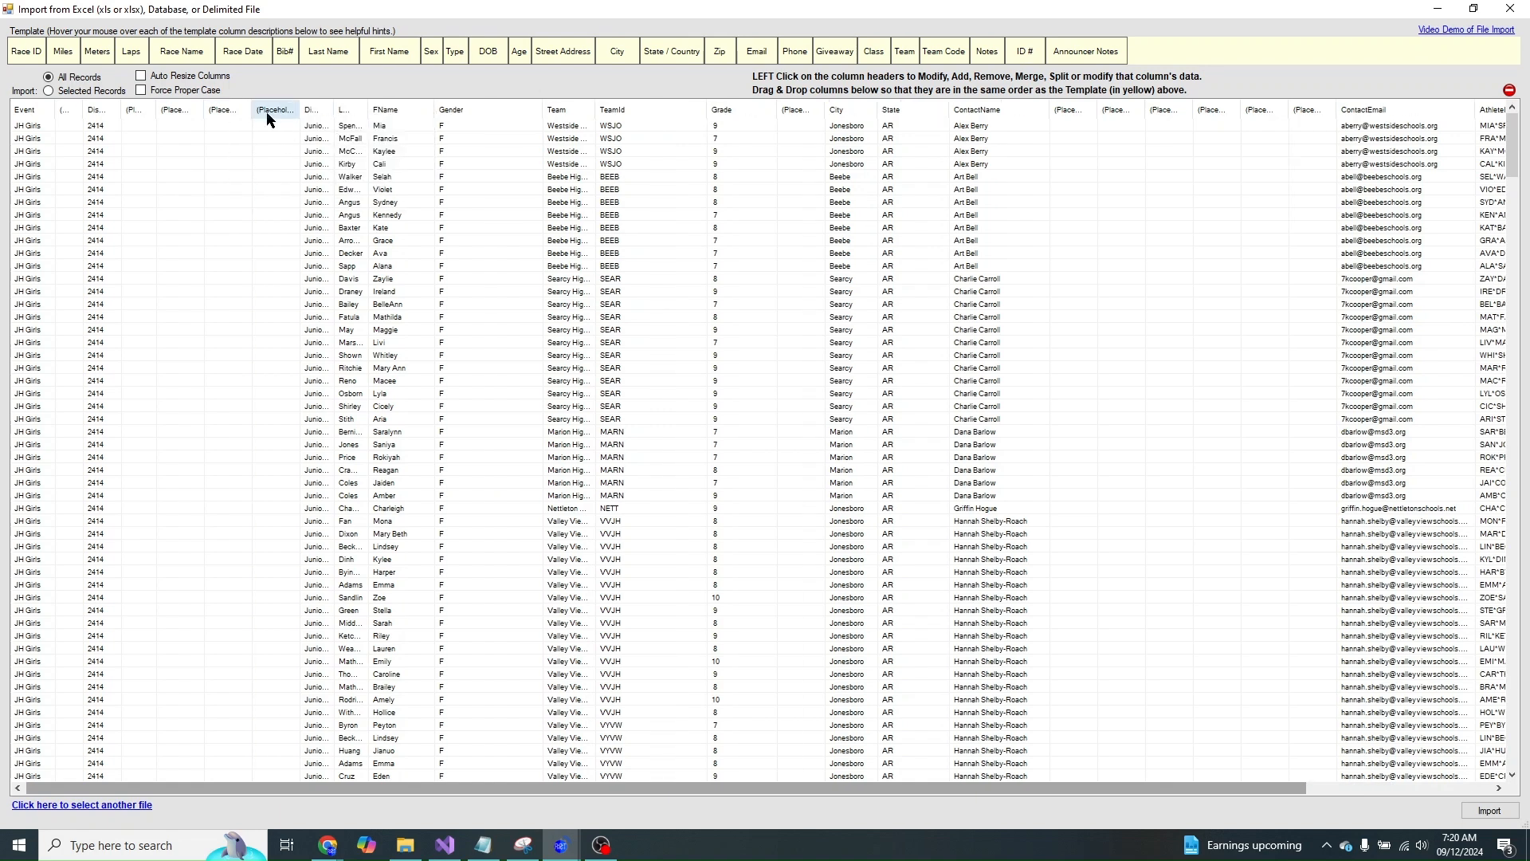
# - Move LName before Division, autofit LName and Division, and move Gender ahead of Division
pyautogui.moveTo(204, 110); pyautogui.dragTo(301, 111)
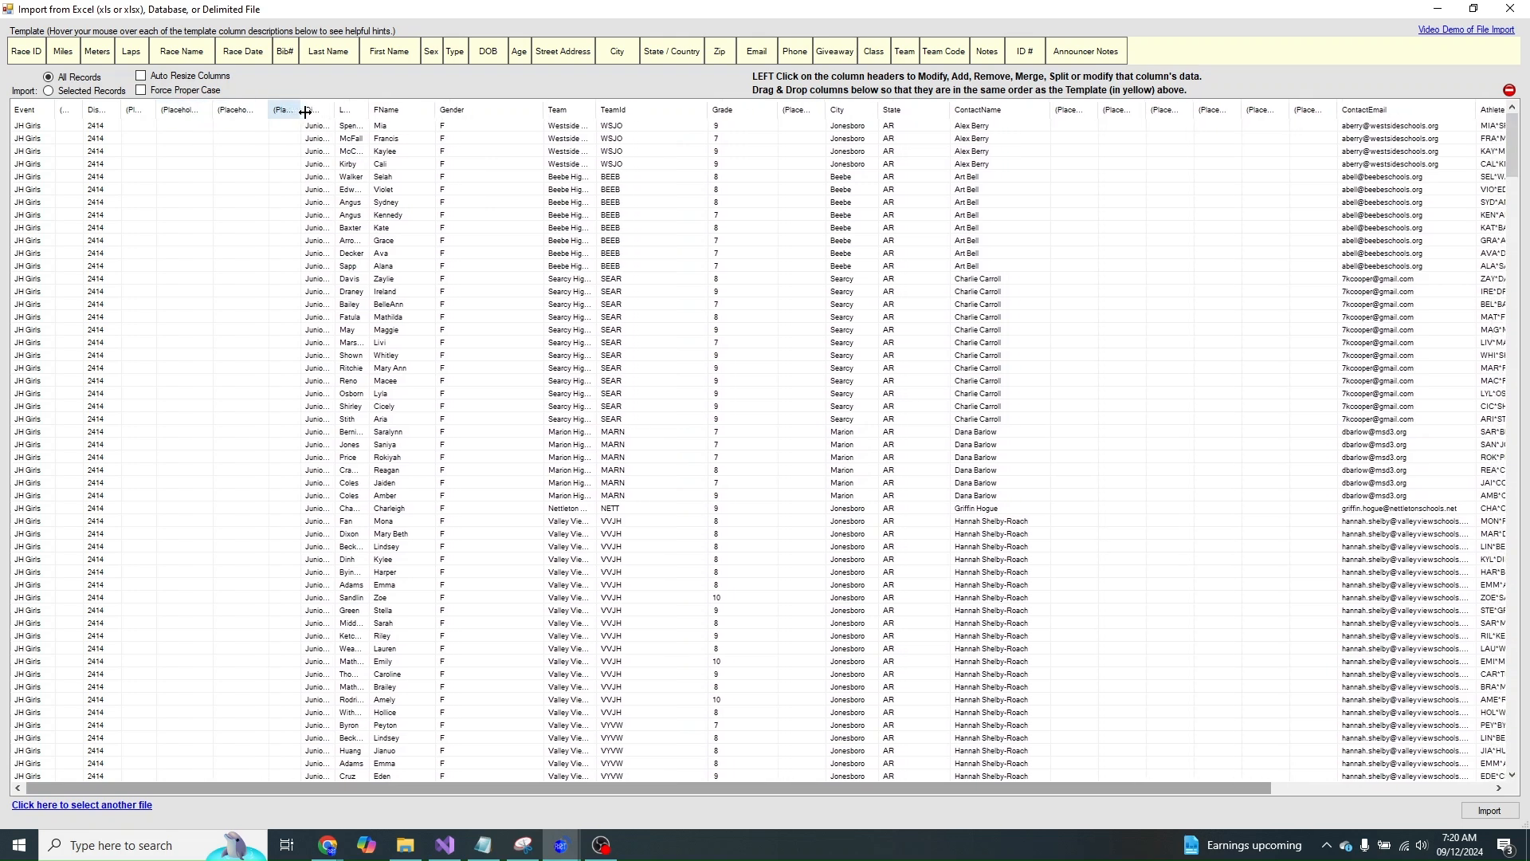
pyautogui.click(354, 109)
pyautogui.moveTo(325, 117)
pyautogui.mouseDown()
pyautogui.moveTo(310, 115)
pyautogui.moveTo(357, 113)
pyautogui.moveTo(335, 114)
pyautogui.mouseUp()
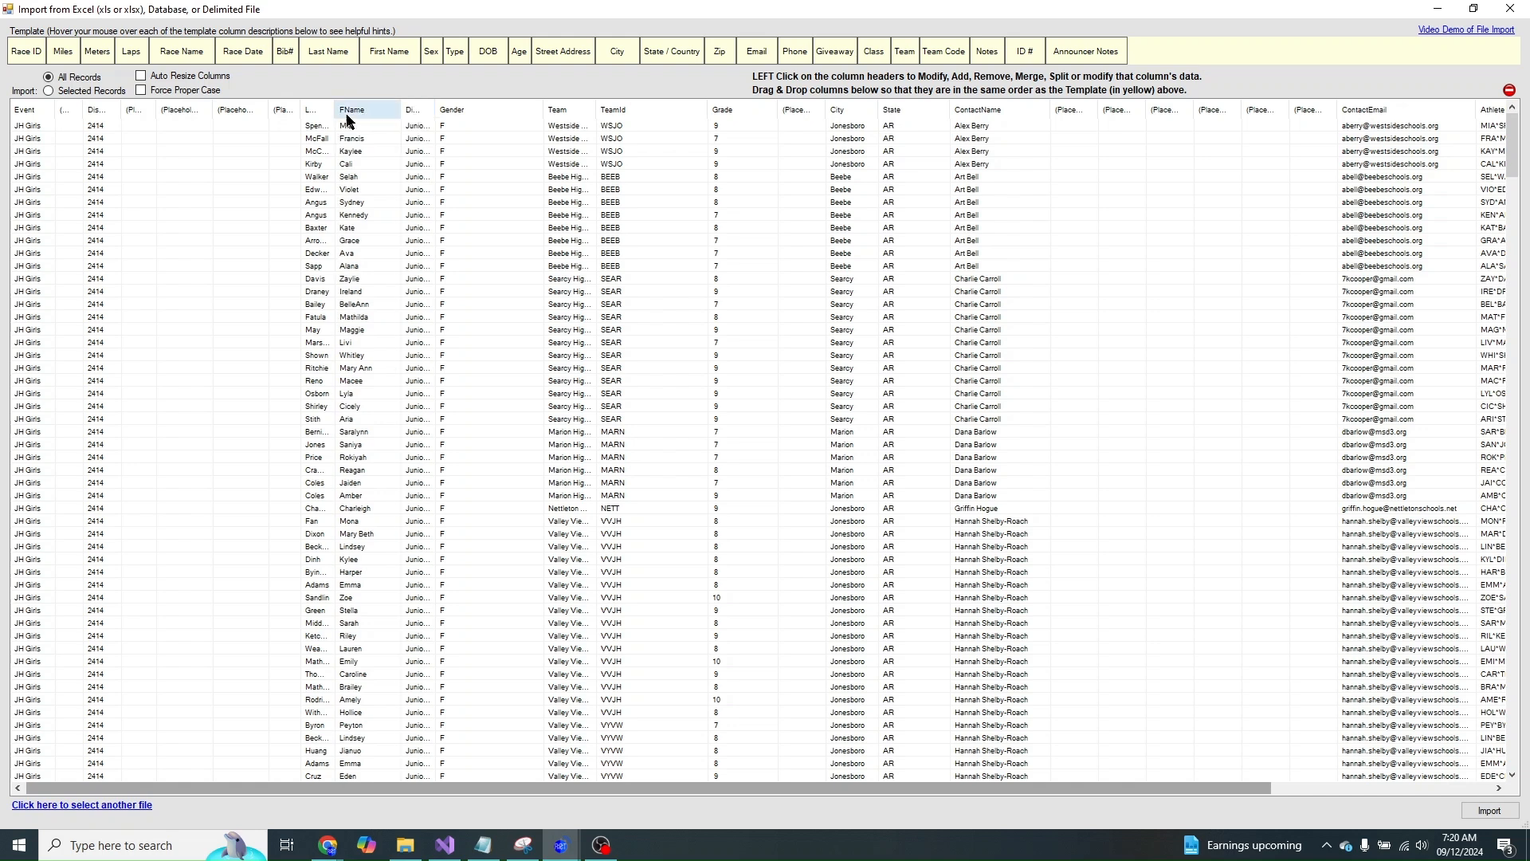
pyautogui.doubleClick(331, 112)
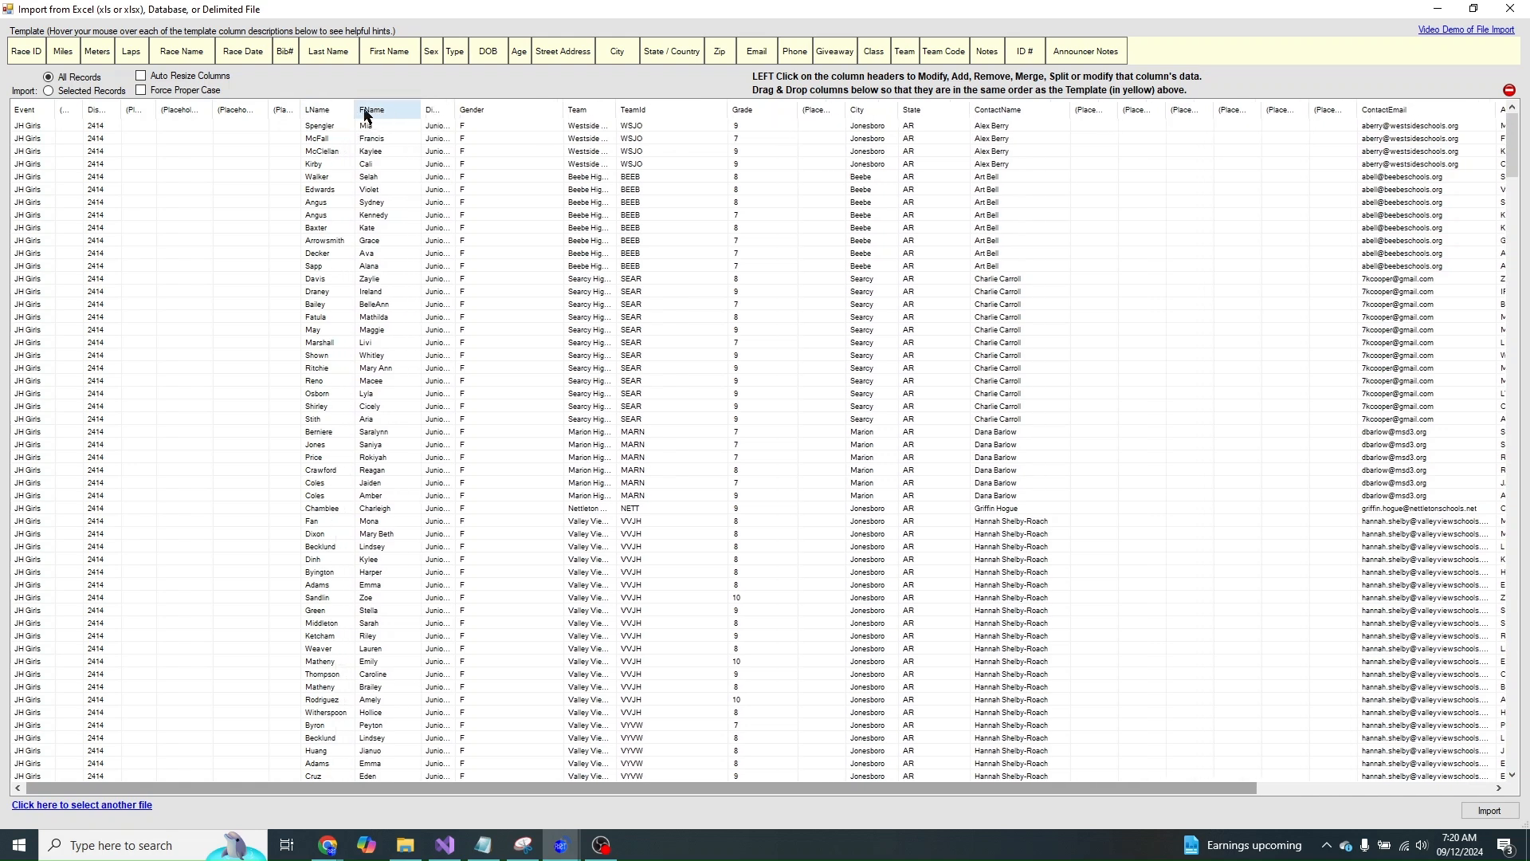
pyautogui.moveTo(355, 111); pyautogui.dragTo(420, 109)
pyautogui.doubleClick(450, 110)
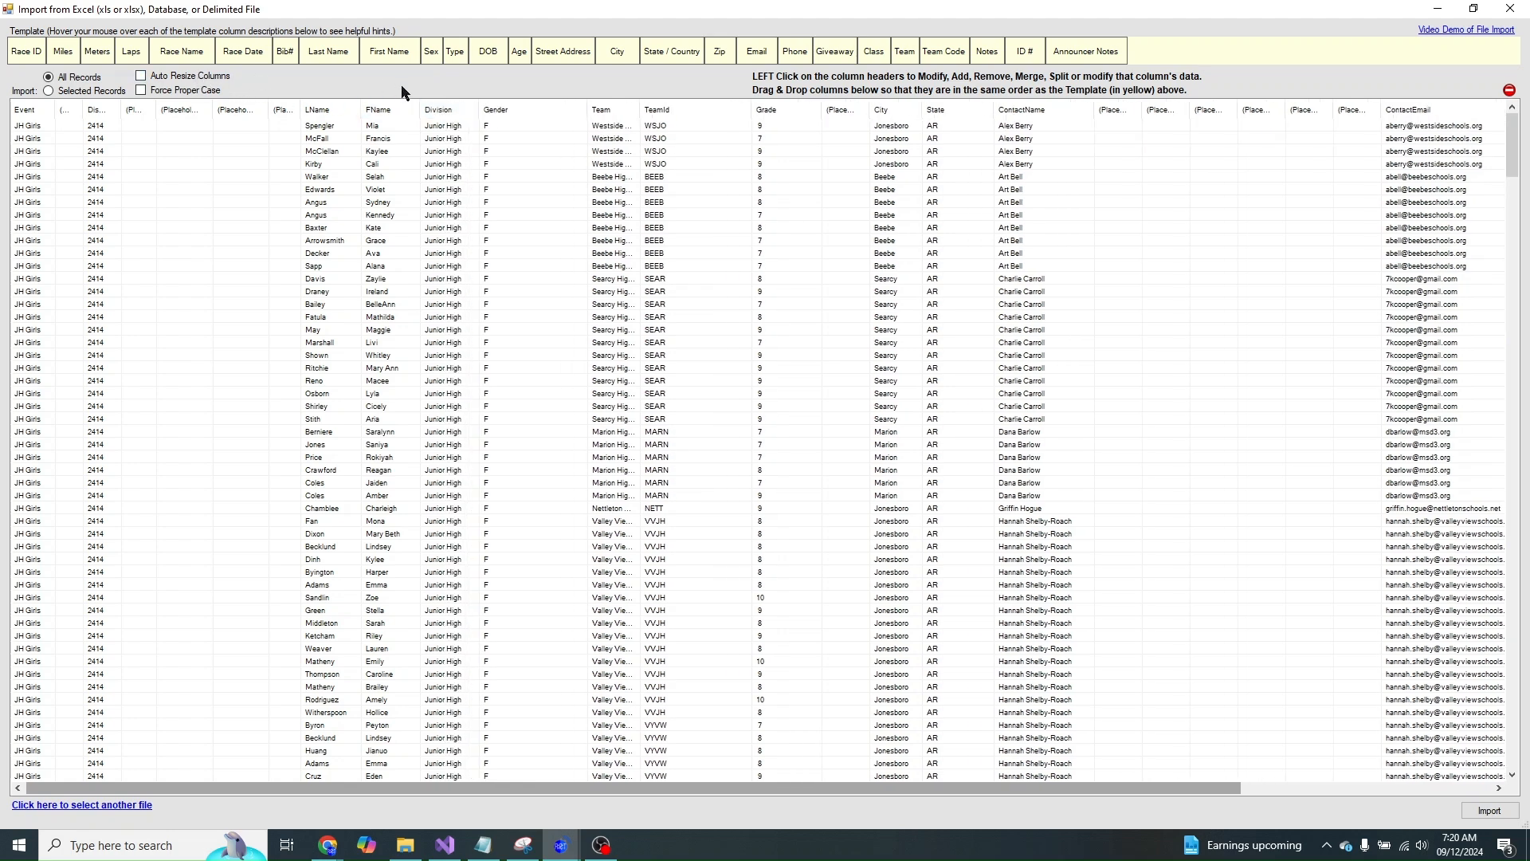
pyautogui.moveTo(544, 110); pyautogui.dragTo(434, 118)
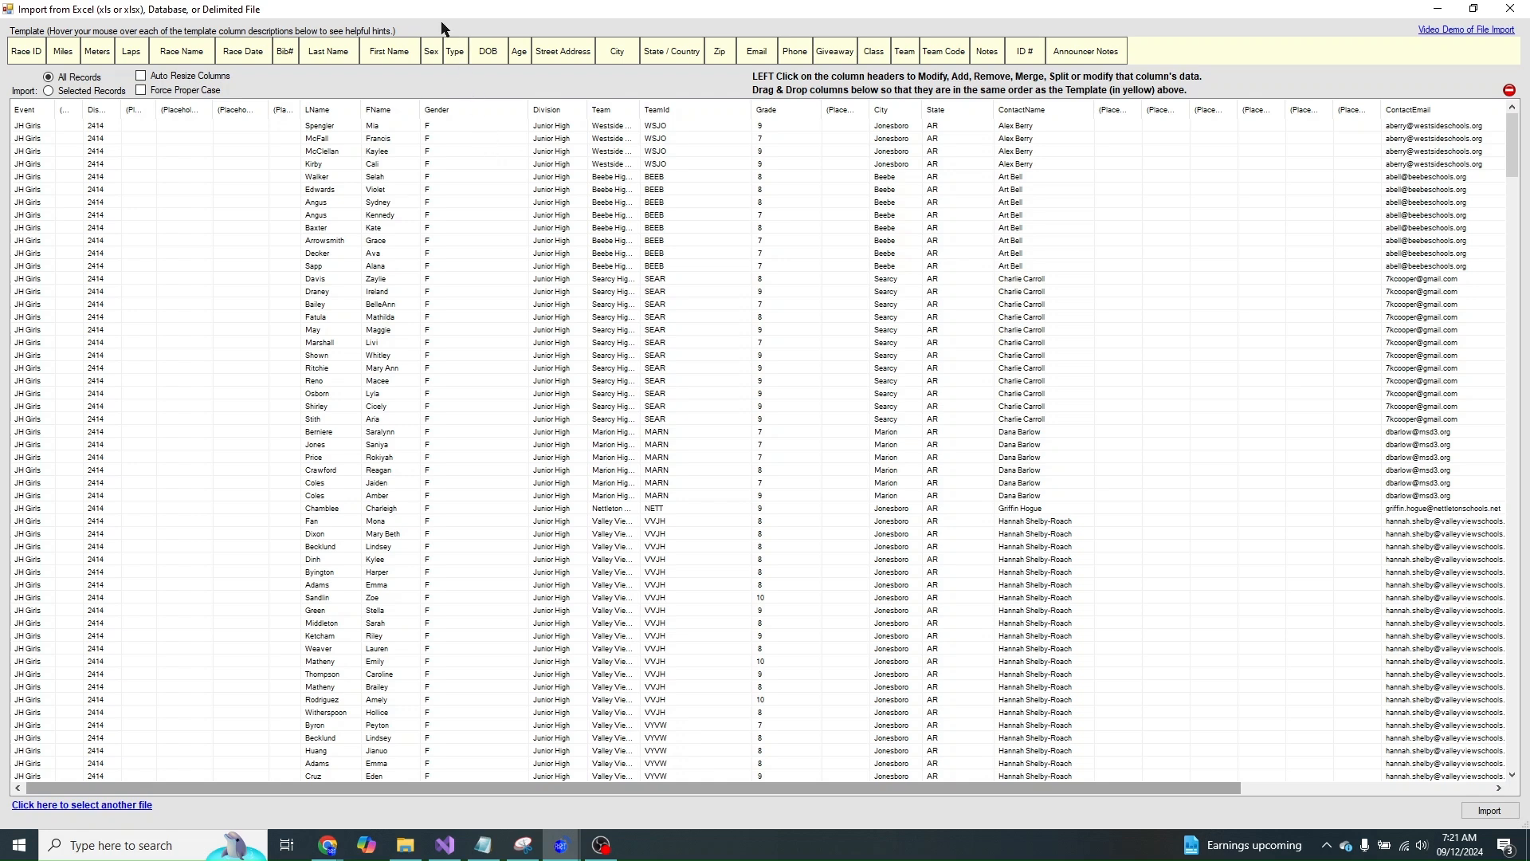
# - Narrow Gender and insert narrow placeholder columns between Gender and Division
pyautogui.moveTo(530, 110); pyautogui.dragTo(452, 109)
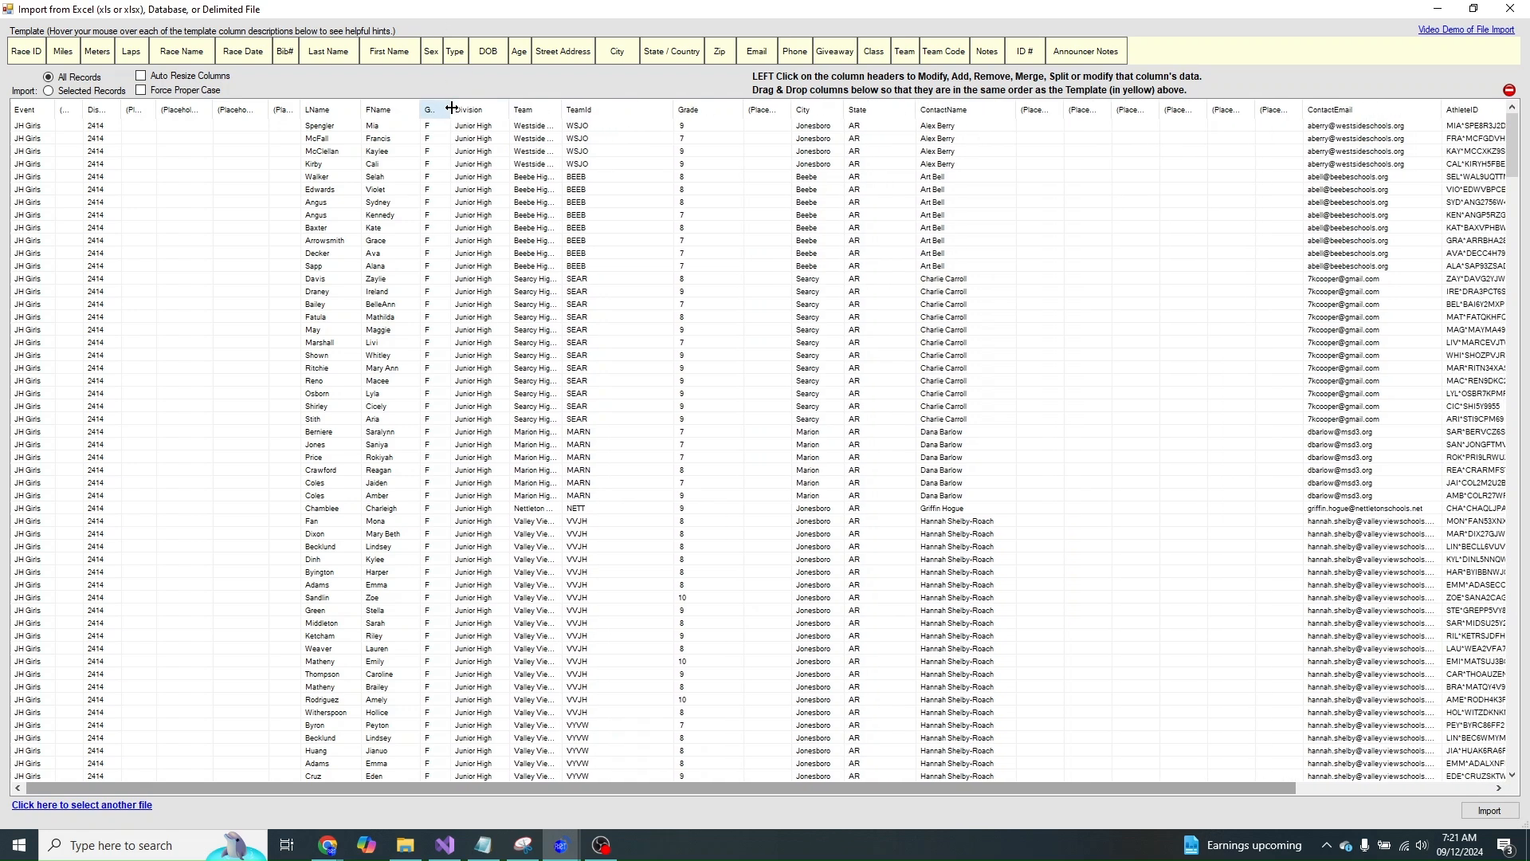
pyautogui.click(437, 109)
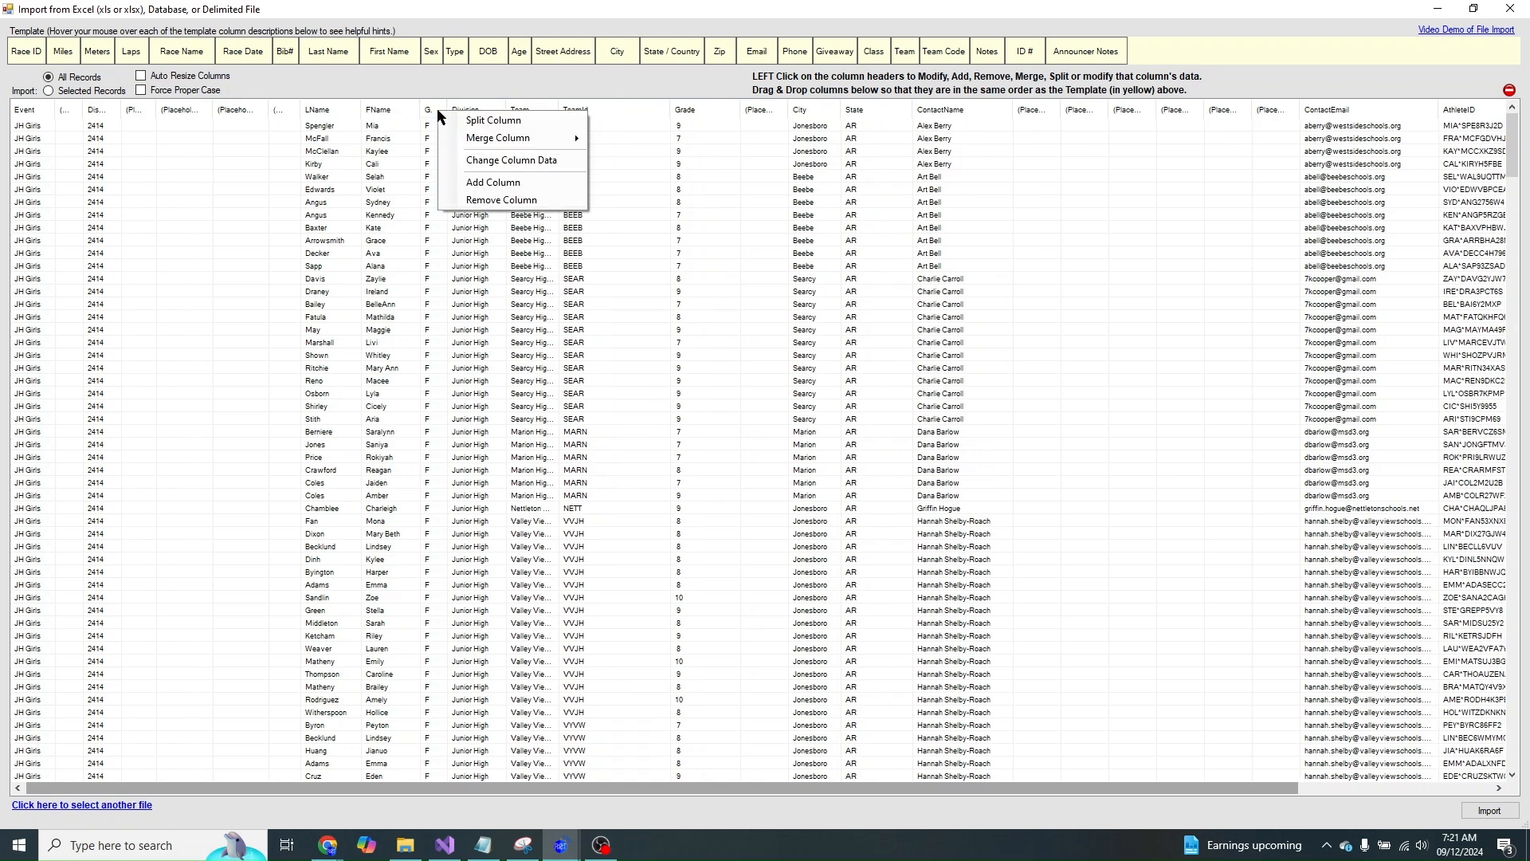
pyautogui.click(476, 180)
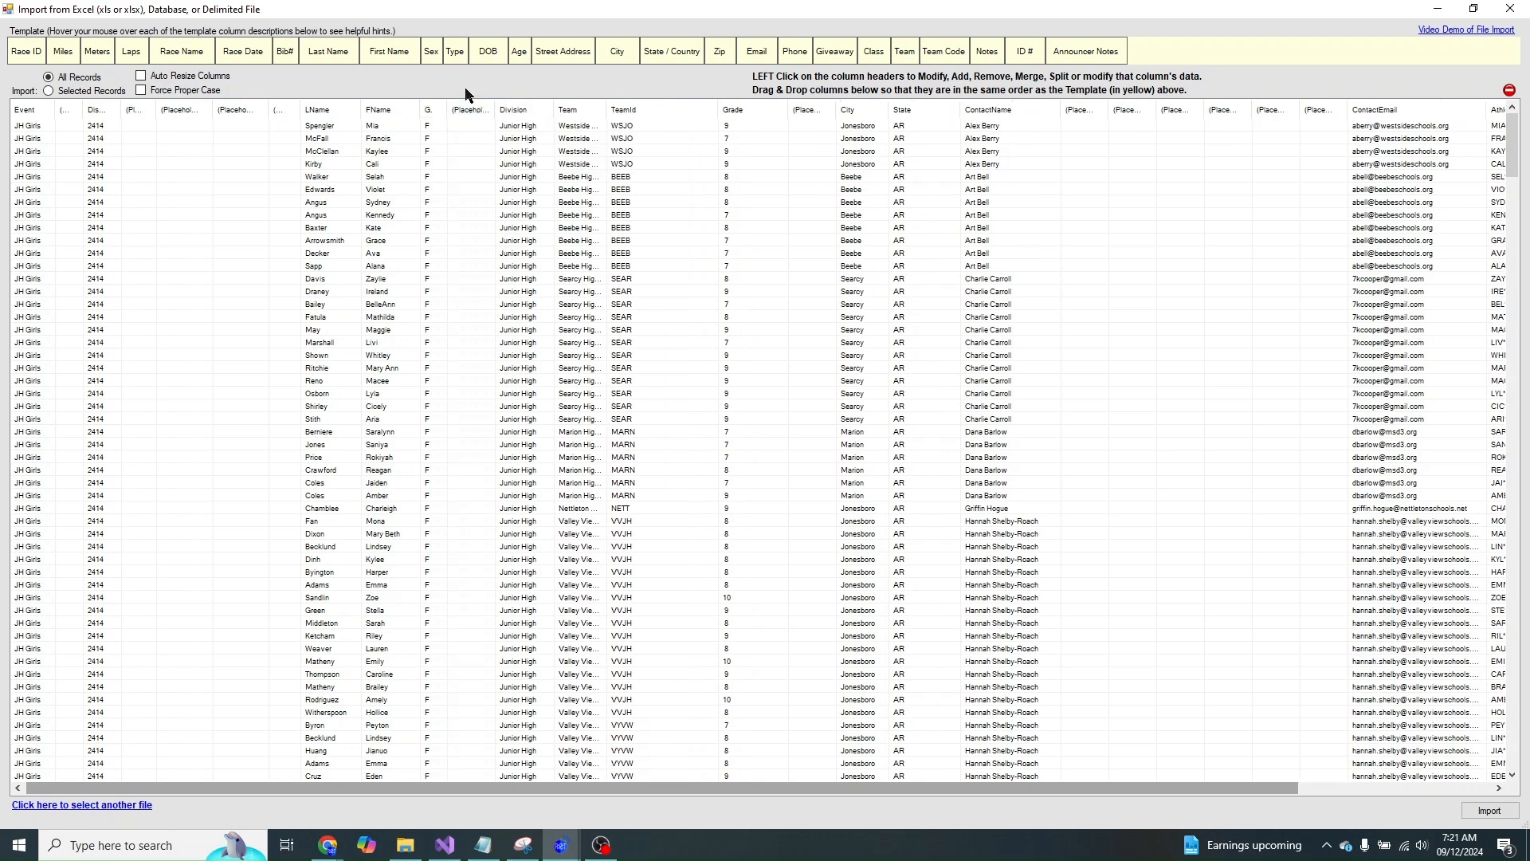
pyautogui.moveTo(495, 110); pyautogui.dragTo(481, 111)
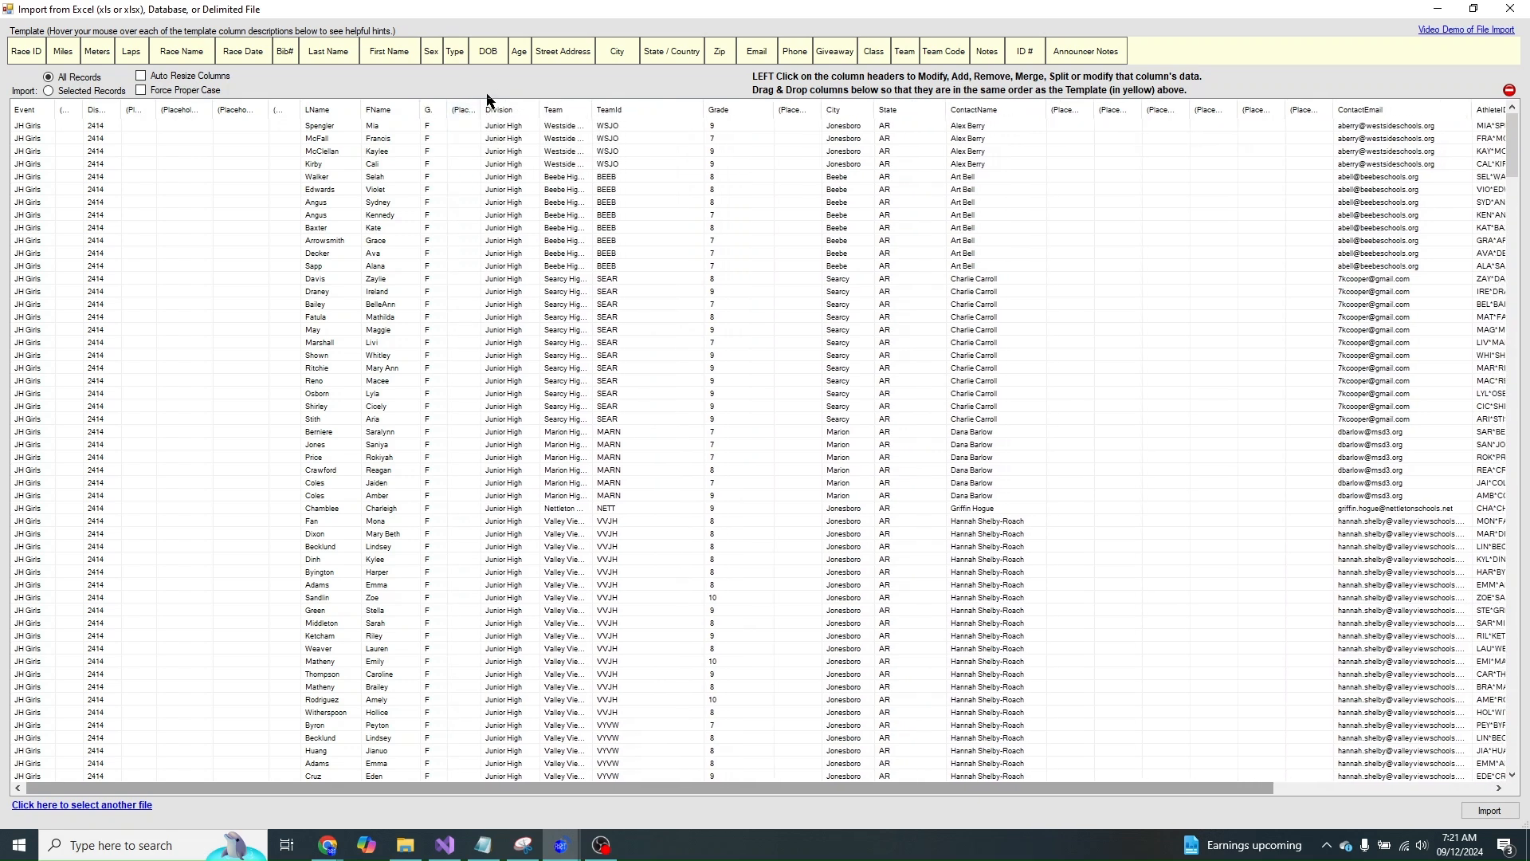
pyautogui.click(504, 111)
pyautogui.click(516, 181)
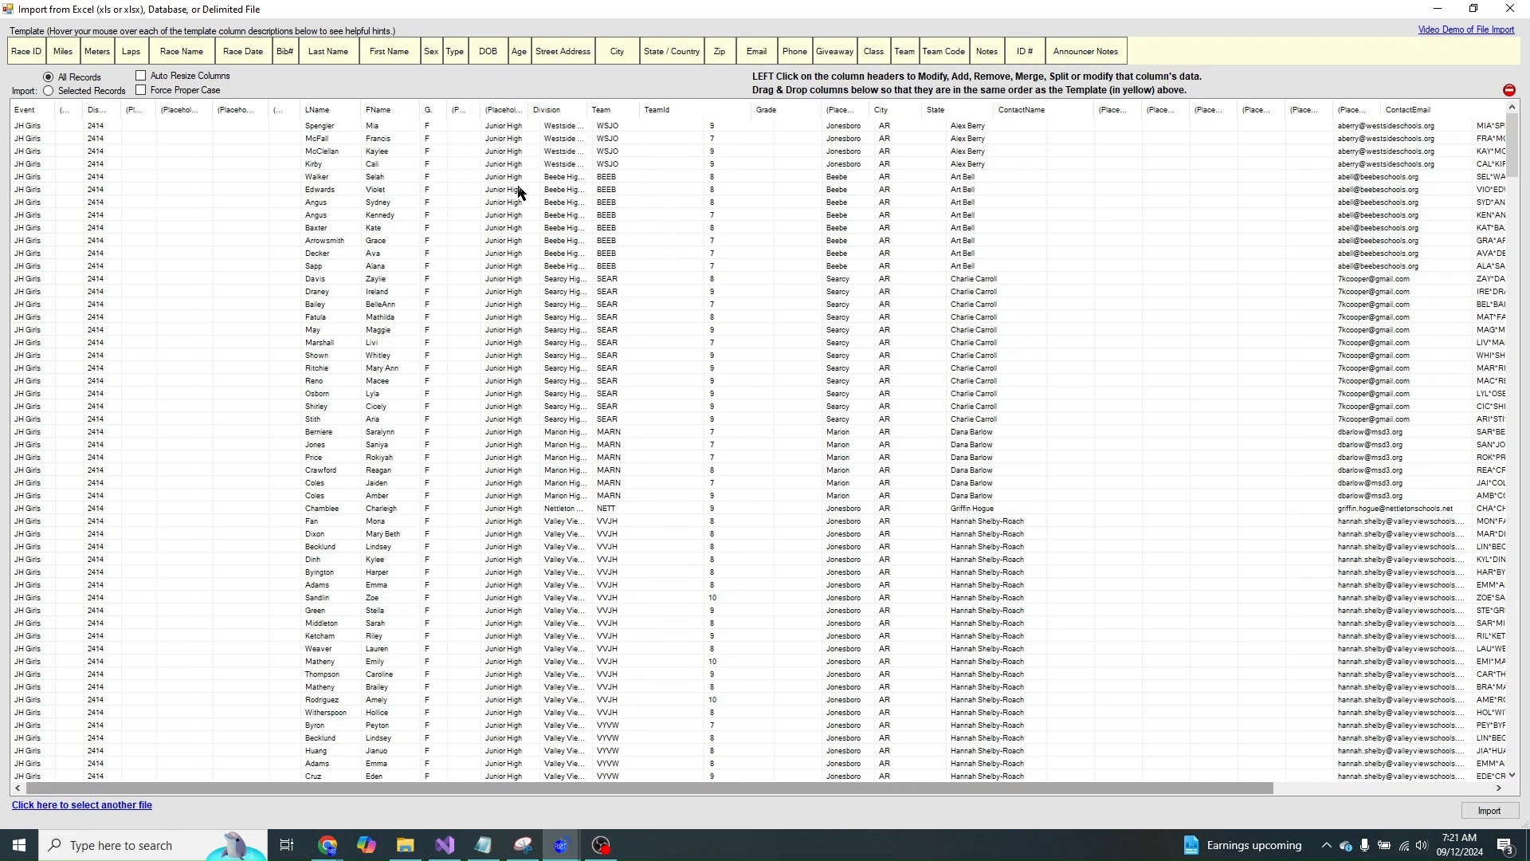
pyautogui.click(503, 111)
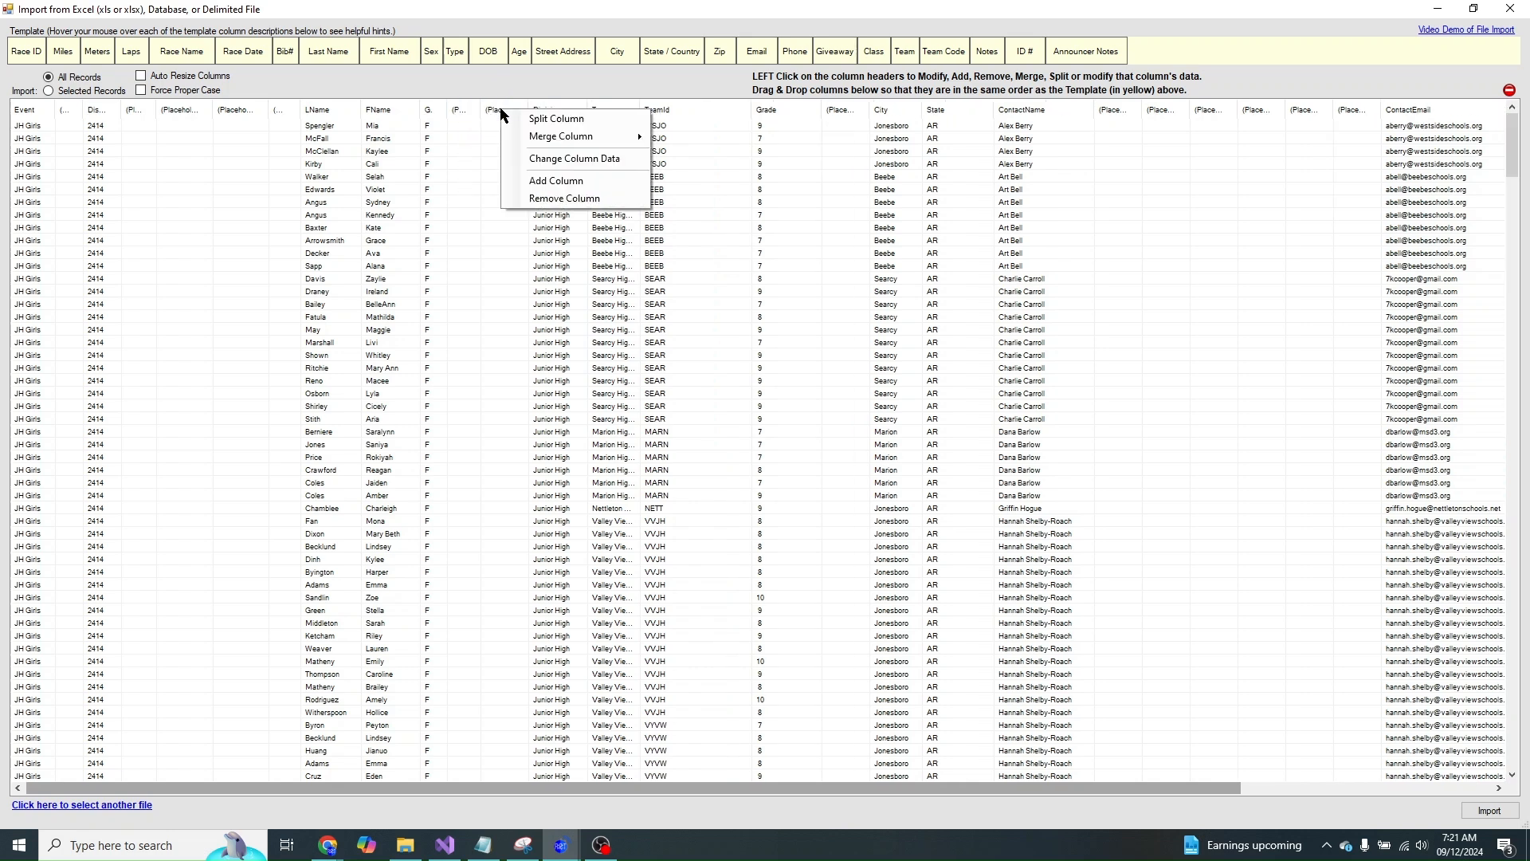
pyautogui.click(540, 179)
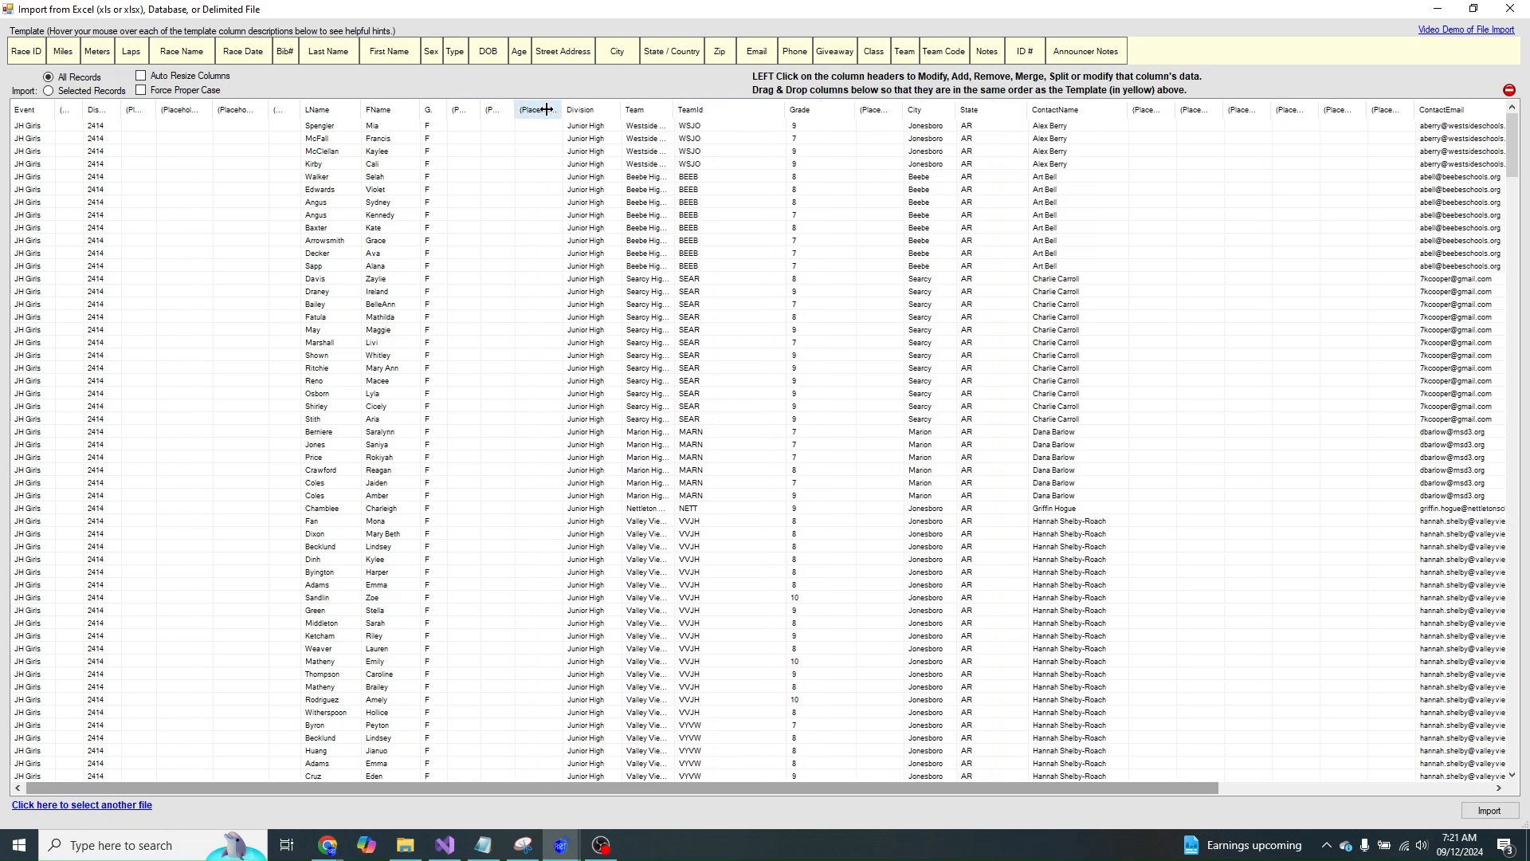
pyautogui.click(531, 111)
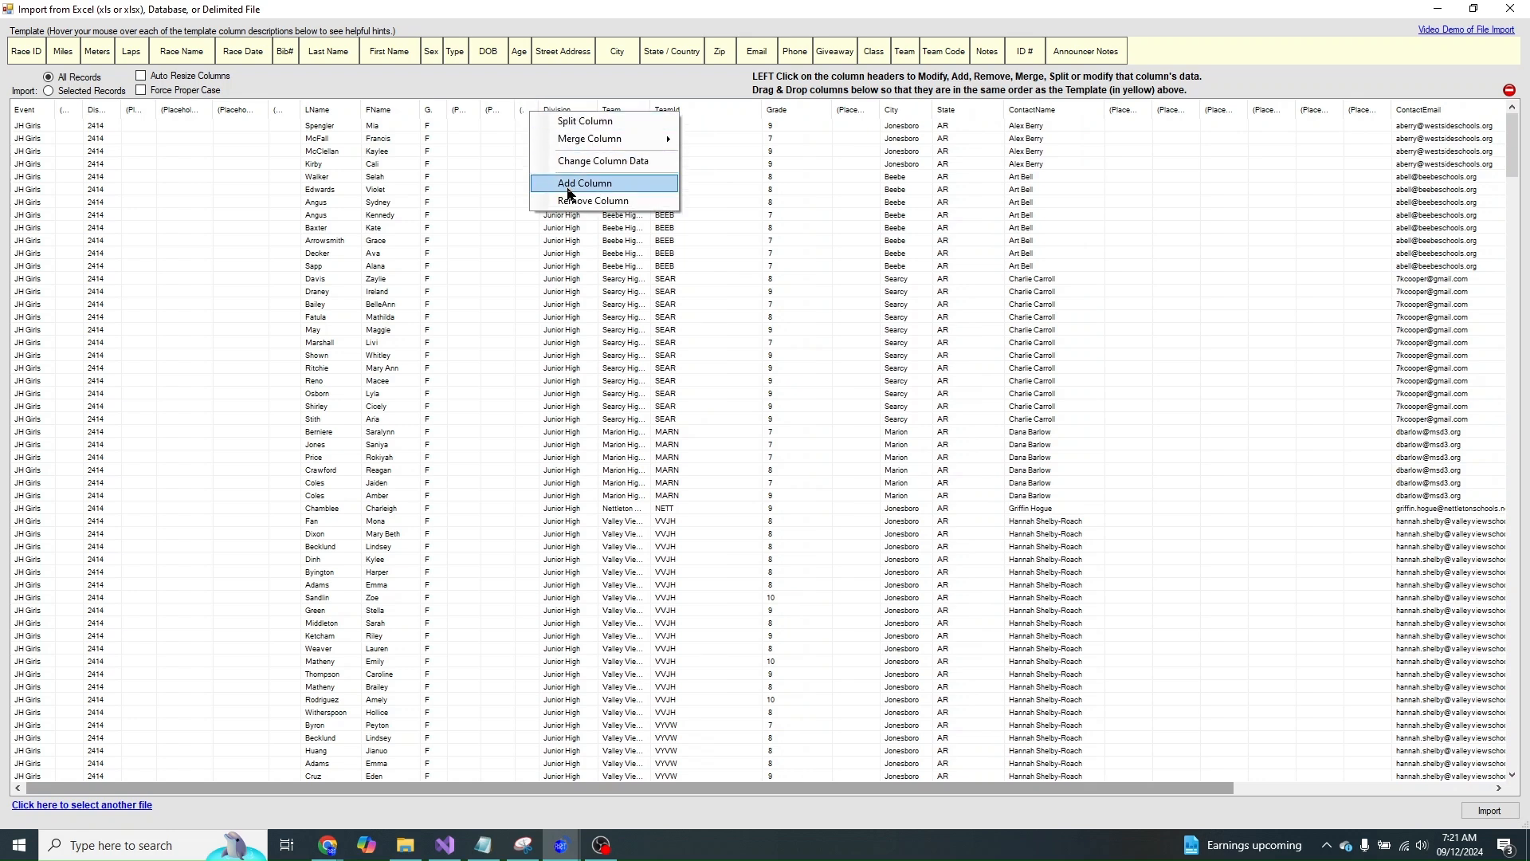
pyautogui.click(570, 184)
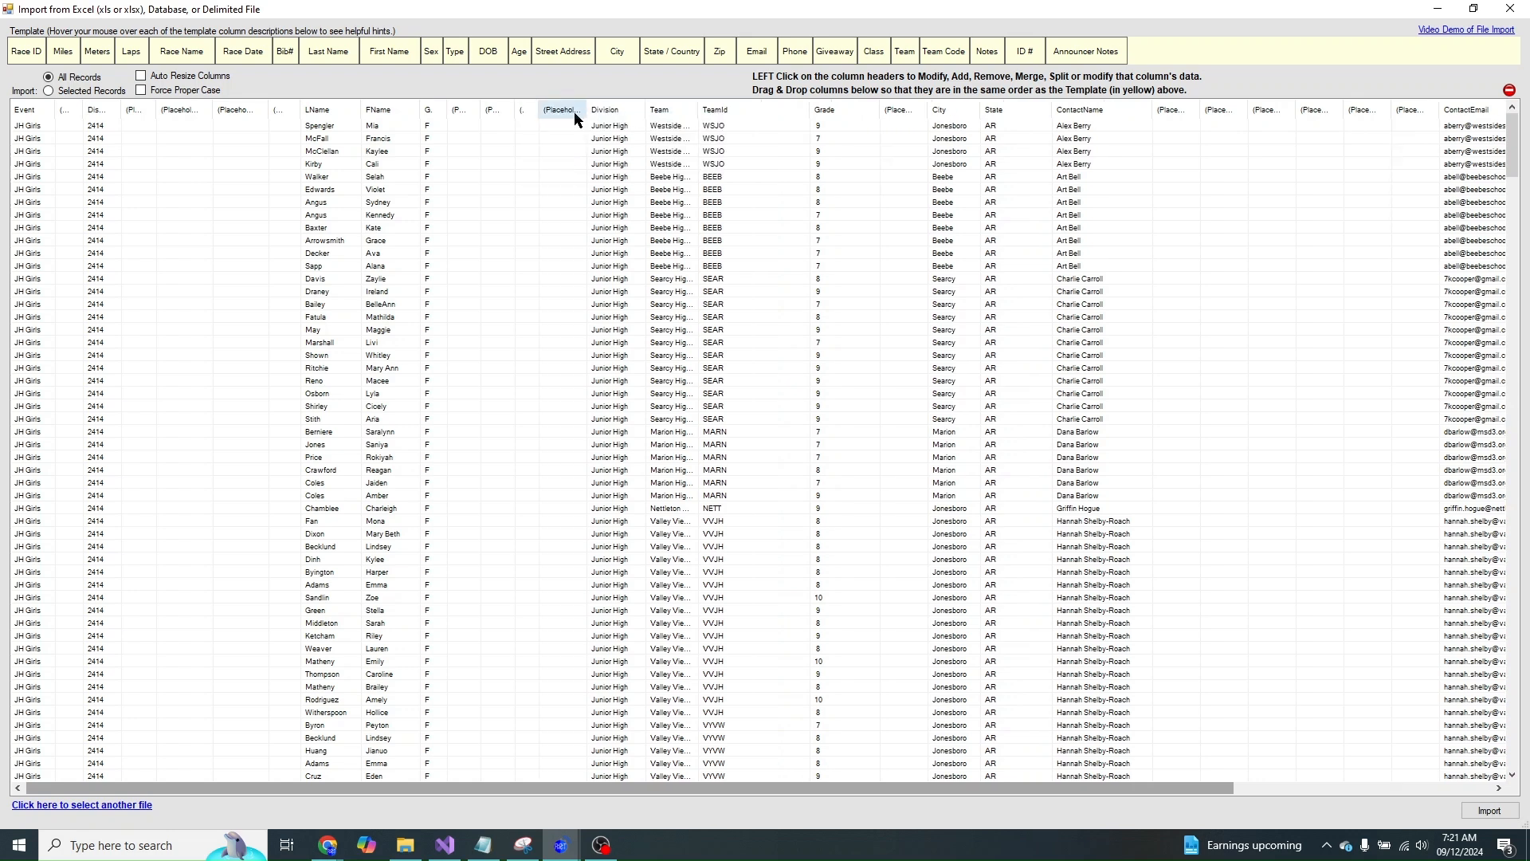
# - Move City and State ahead of Division and add a placeholder column after State
pyautogui.moveTo(957, 116); pyautogui.dragTo(599, 116)
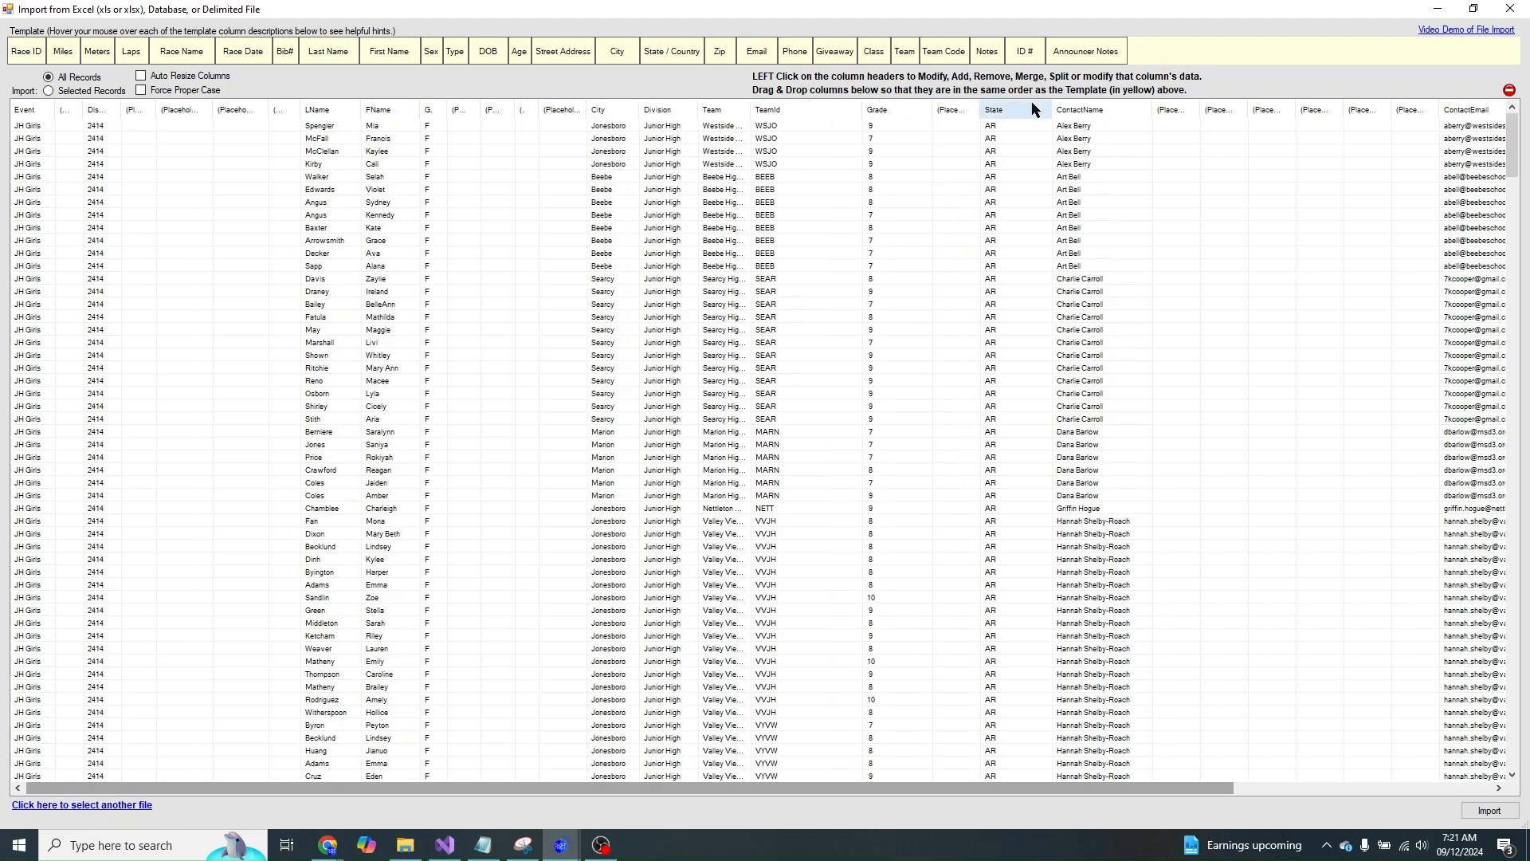
pyautogui.moveTo(1008, 113); pyautogui.dragTo(679, 107)
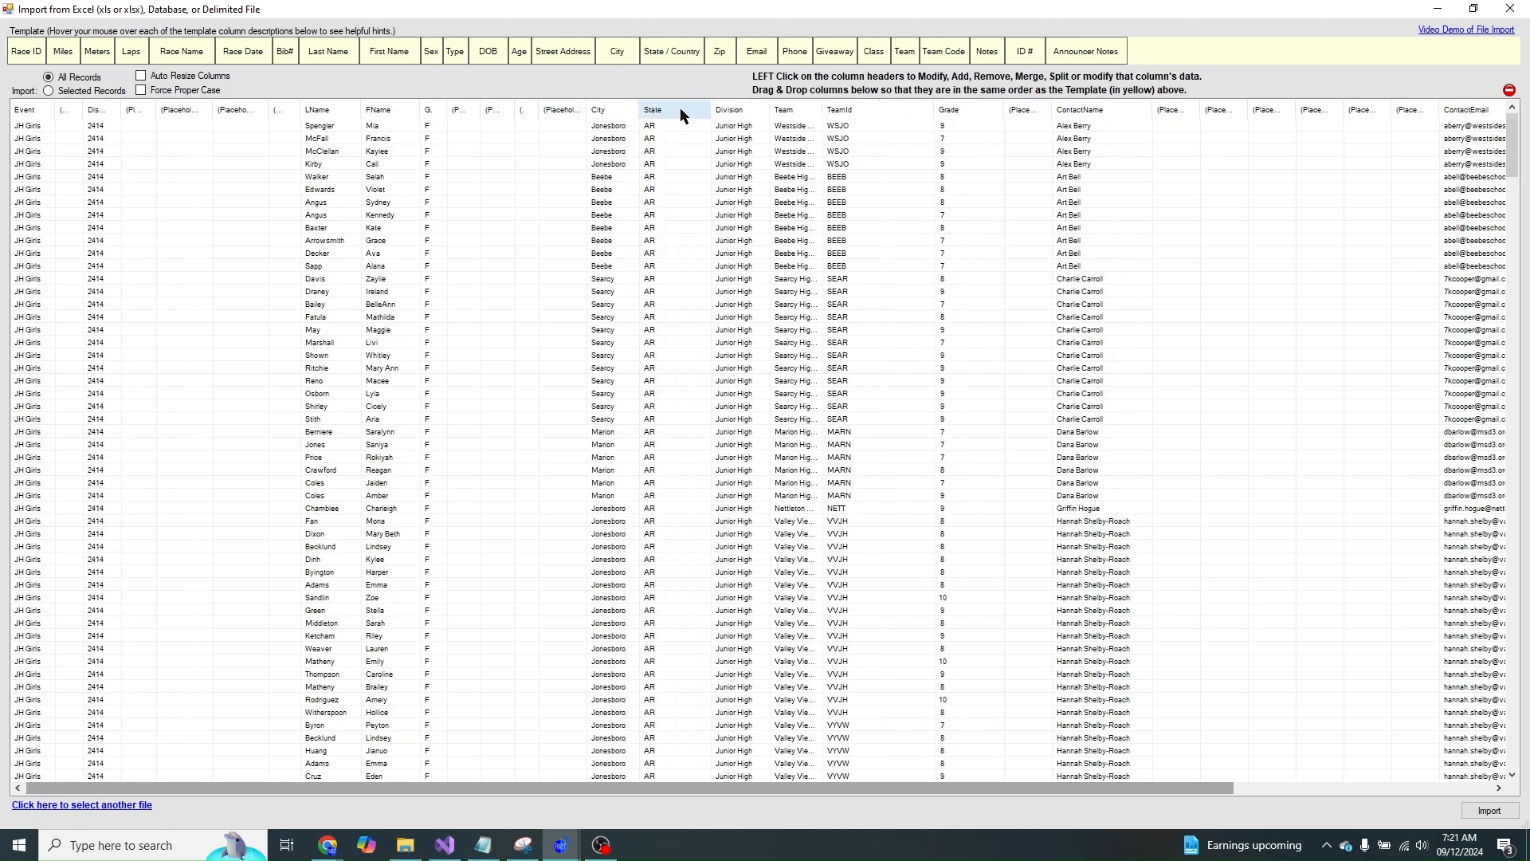
pyautogui.click(688, 112)
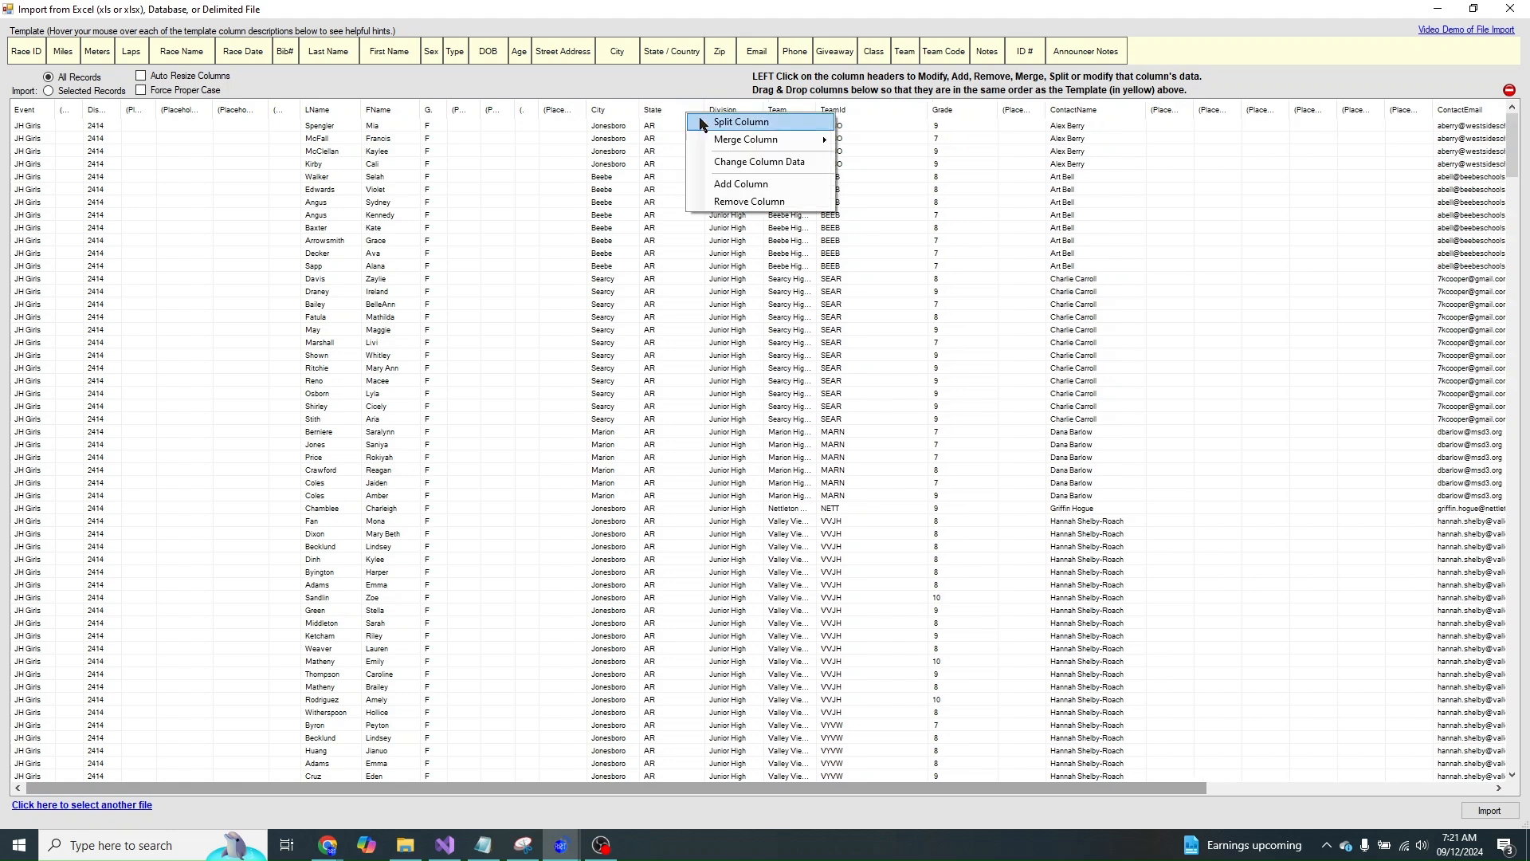
pyautogui.click(729, 186)
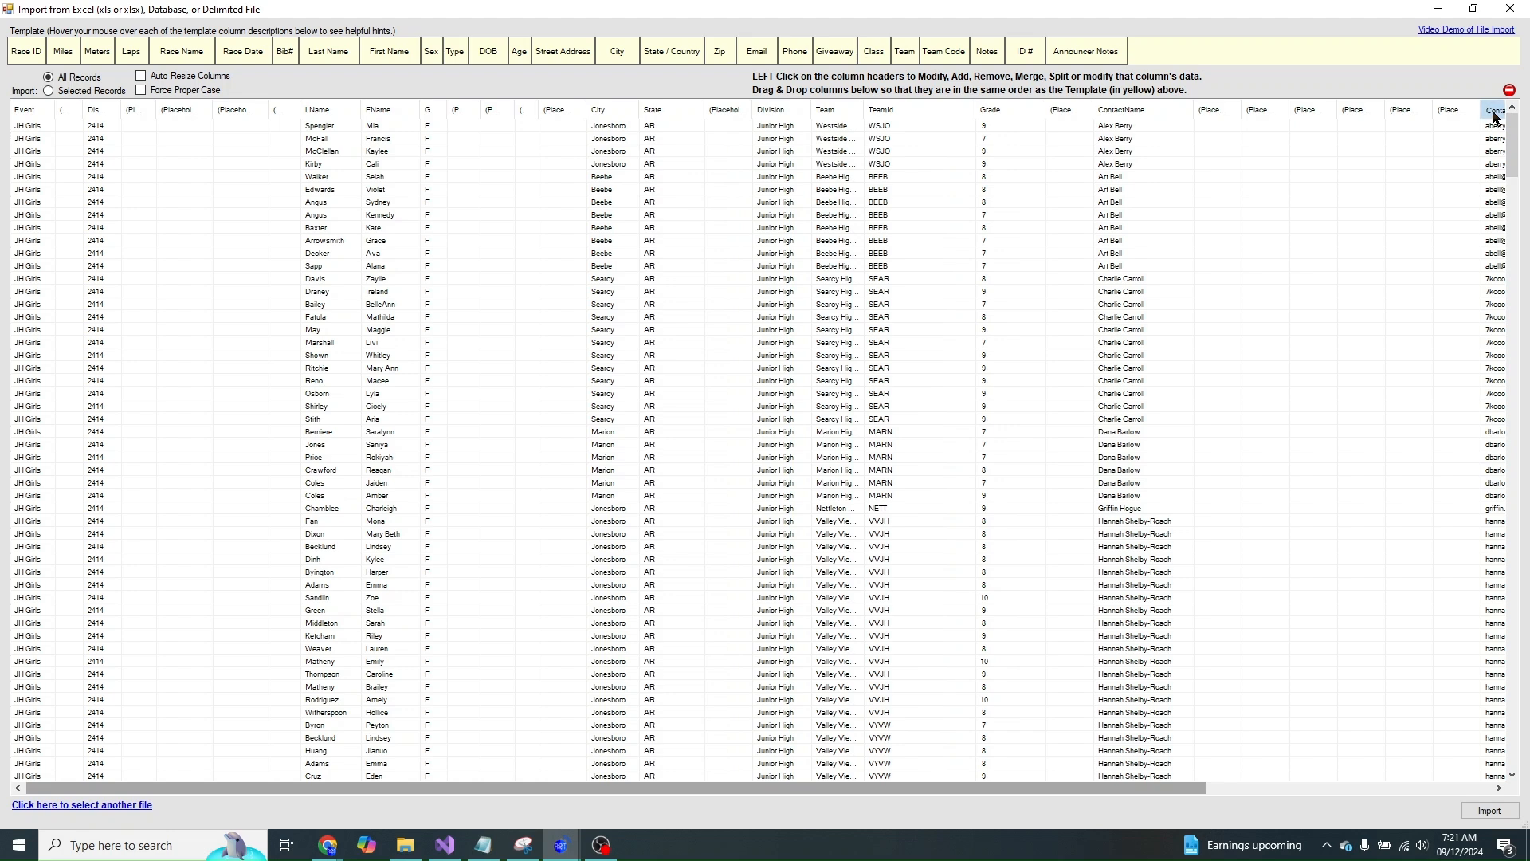
# - Move ContactEmail before Division, narrow it, and add a placeholder column after it
pyautogui.moveTo(799, 121); pyautogui.dragTo(801, 121)
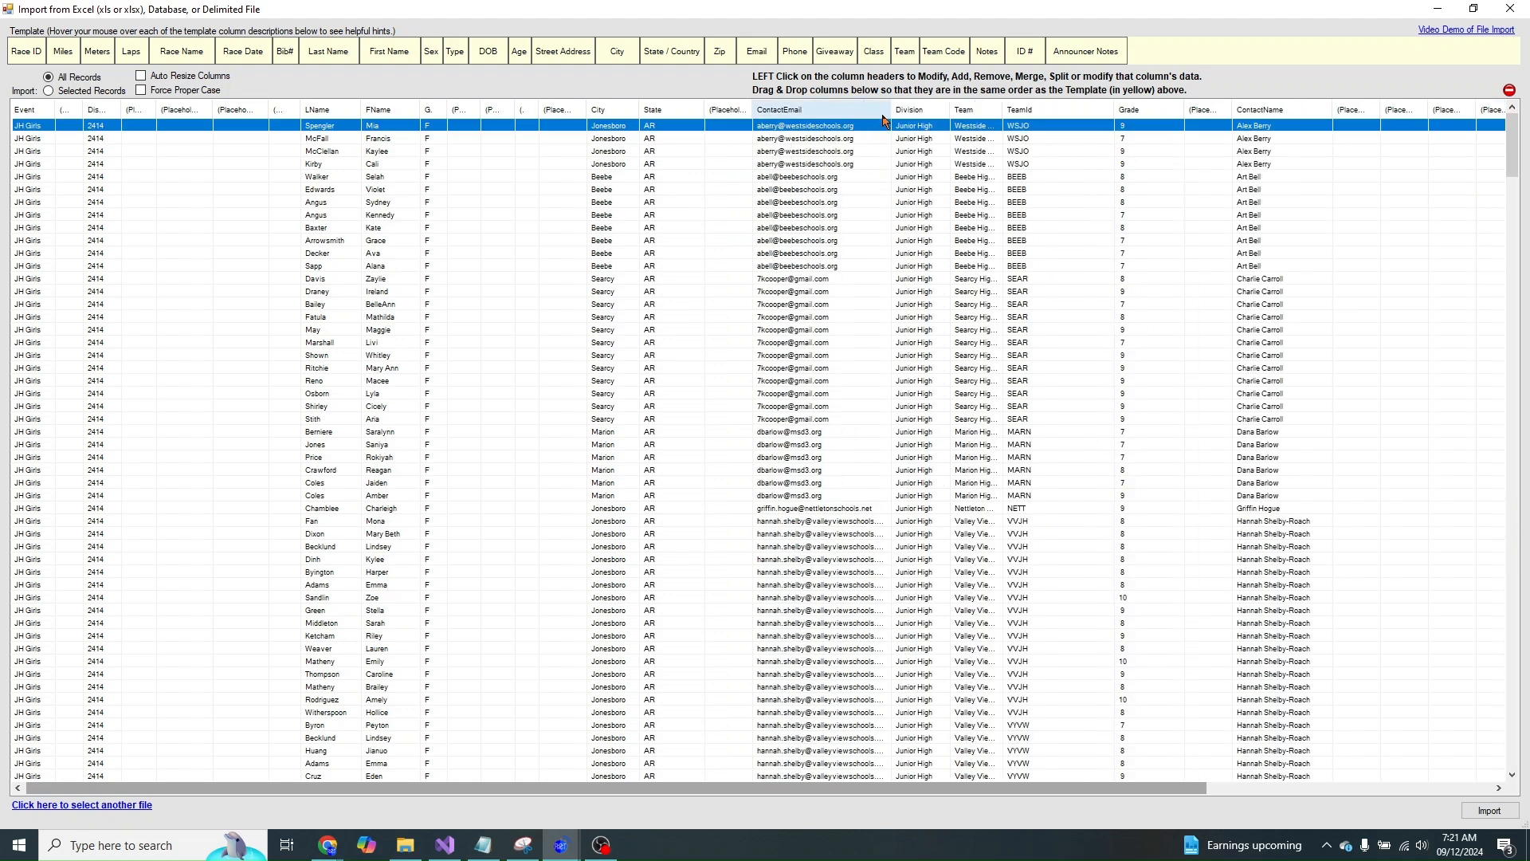
pyautogui.moveTo(890, 118); pyautogui.dragTo(737, 114)
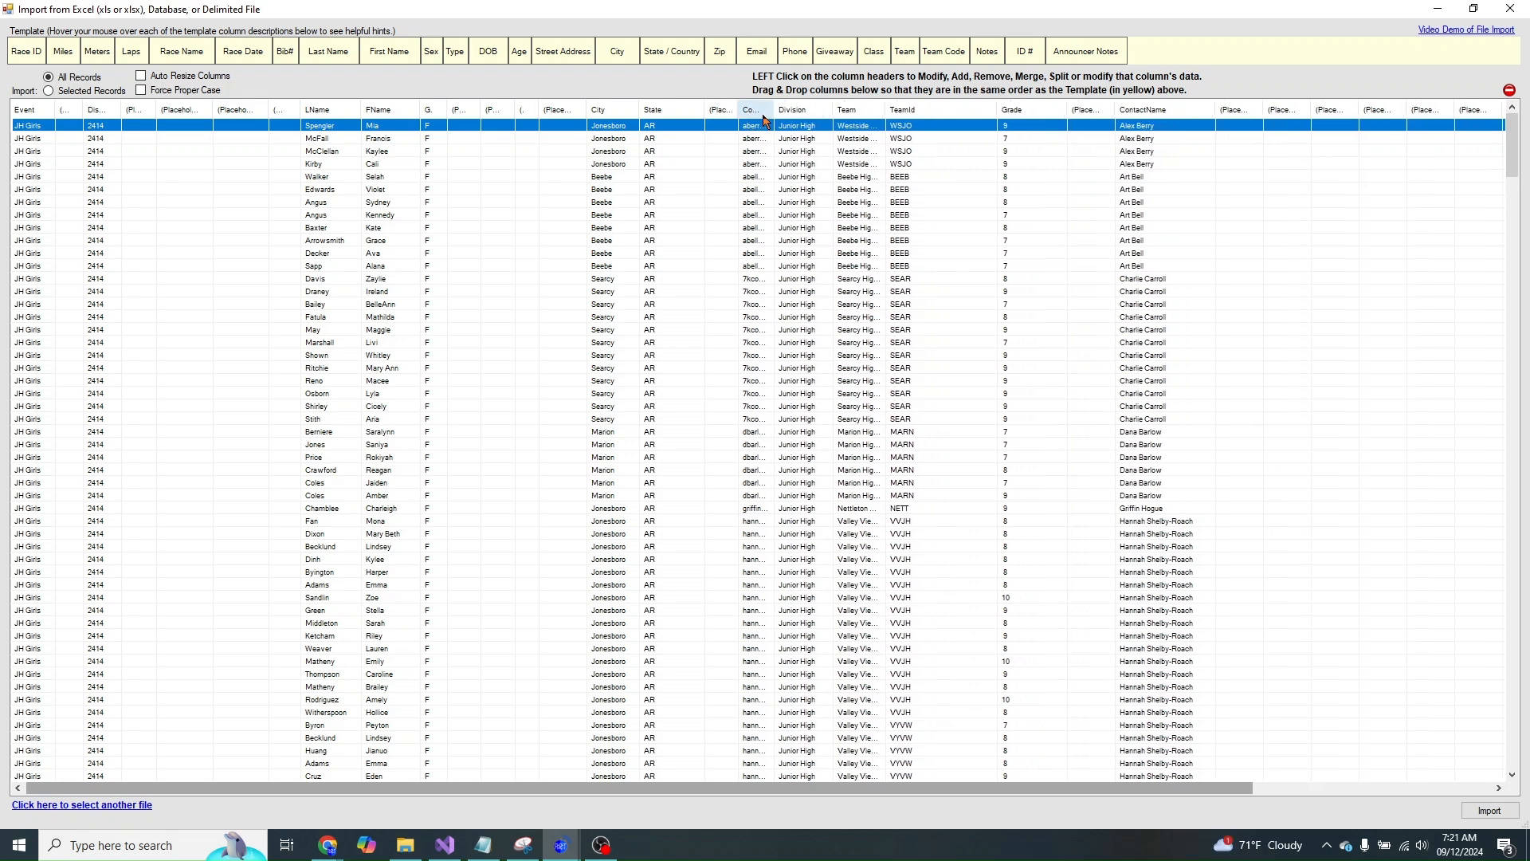
pyautogui.click(764, 120)
pyautogui.click(800, 192)
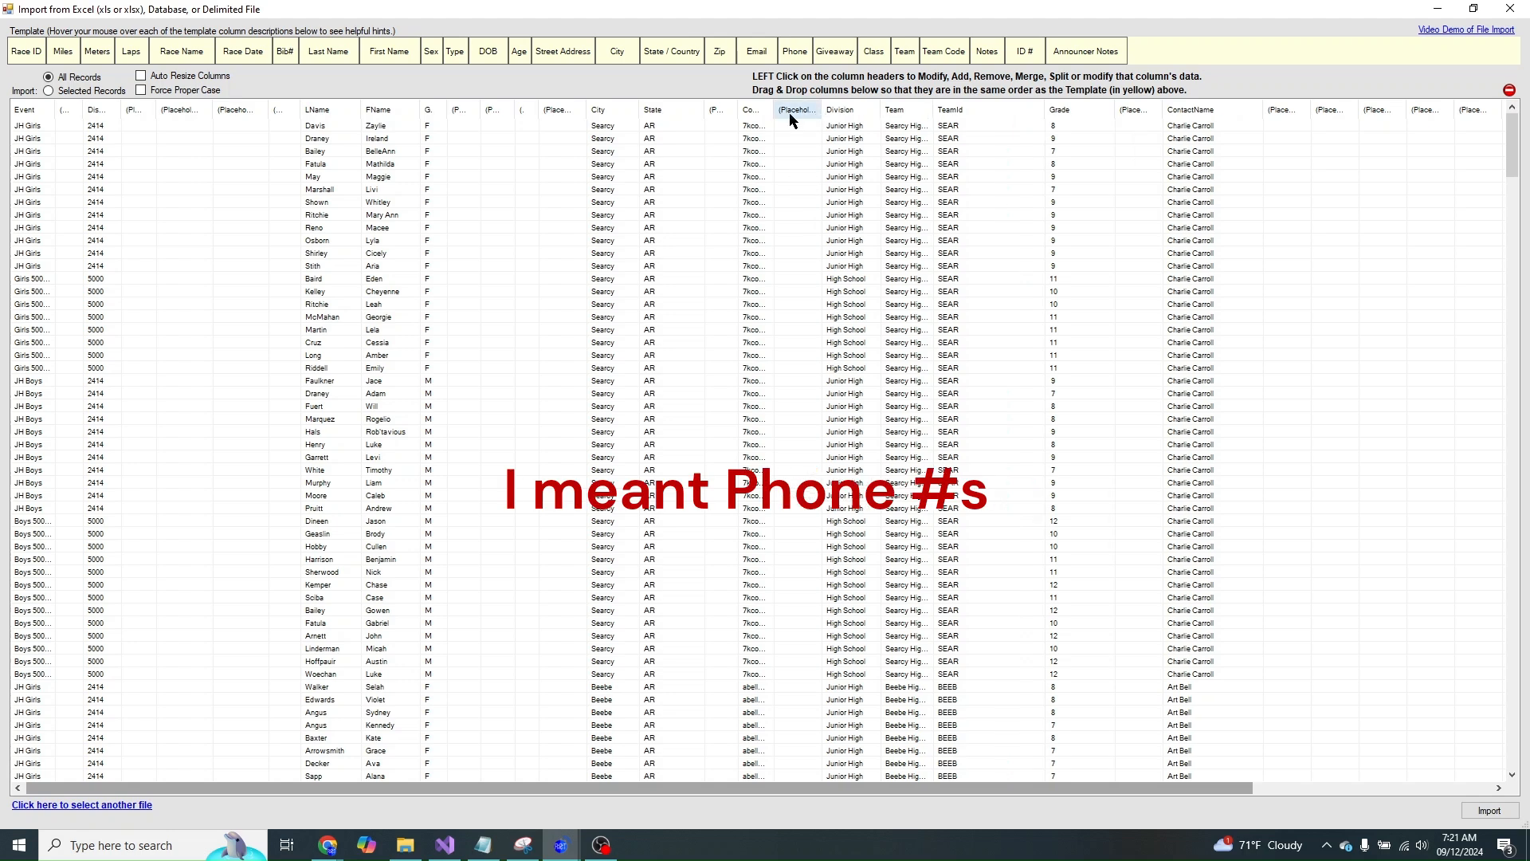
pyautogui.moveTo(777, 113); pyautogui.dragTo(818, 111)
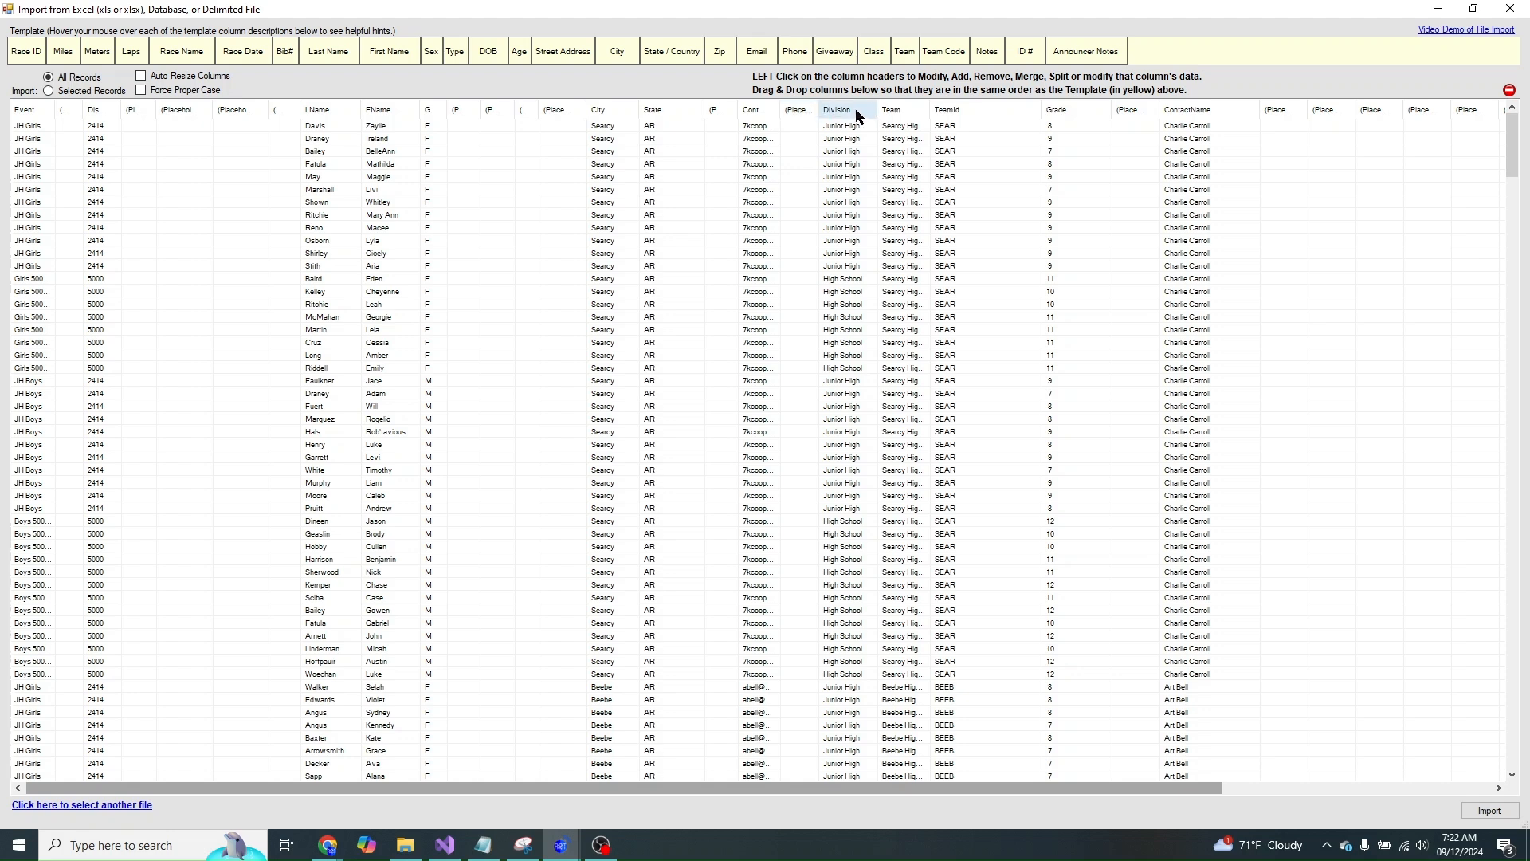
pyautogui.click(798, 113)
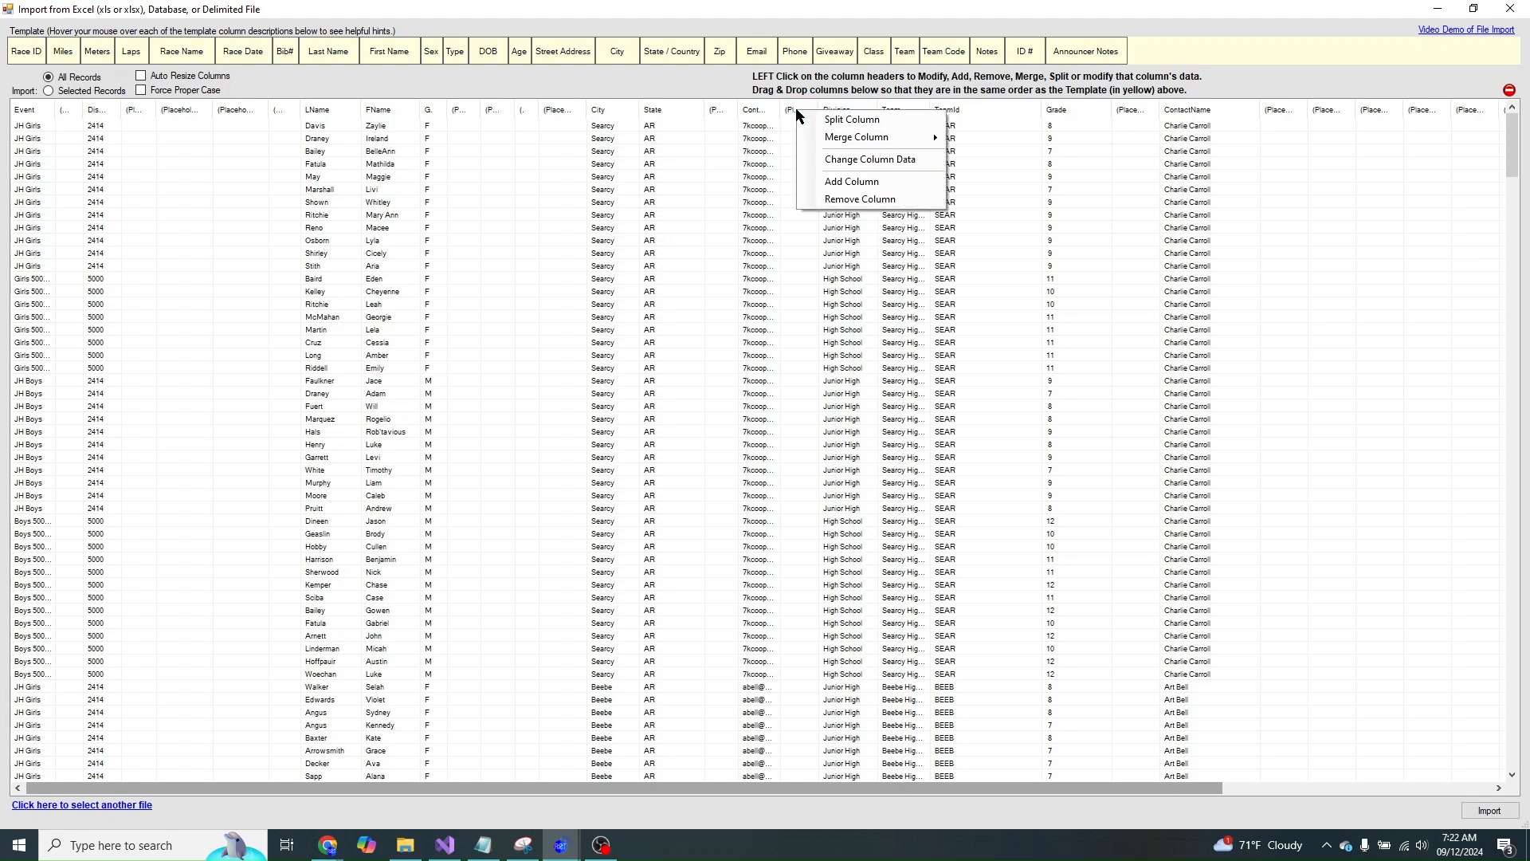
# - Insert a placeholder, then move Grade, a narrowed TeamId, ContactName, AthleteID and a placeholder before Division
pyautogui.click(835, 186)
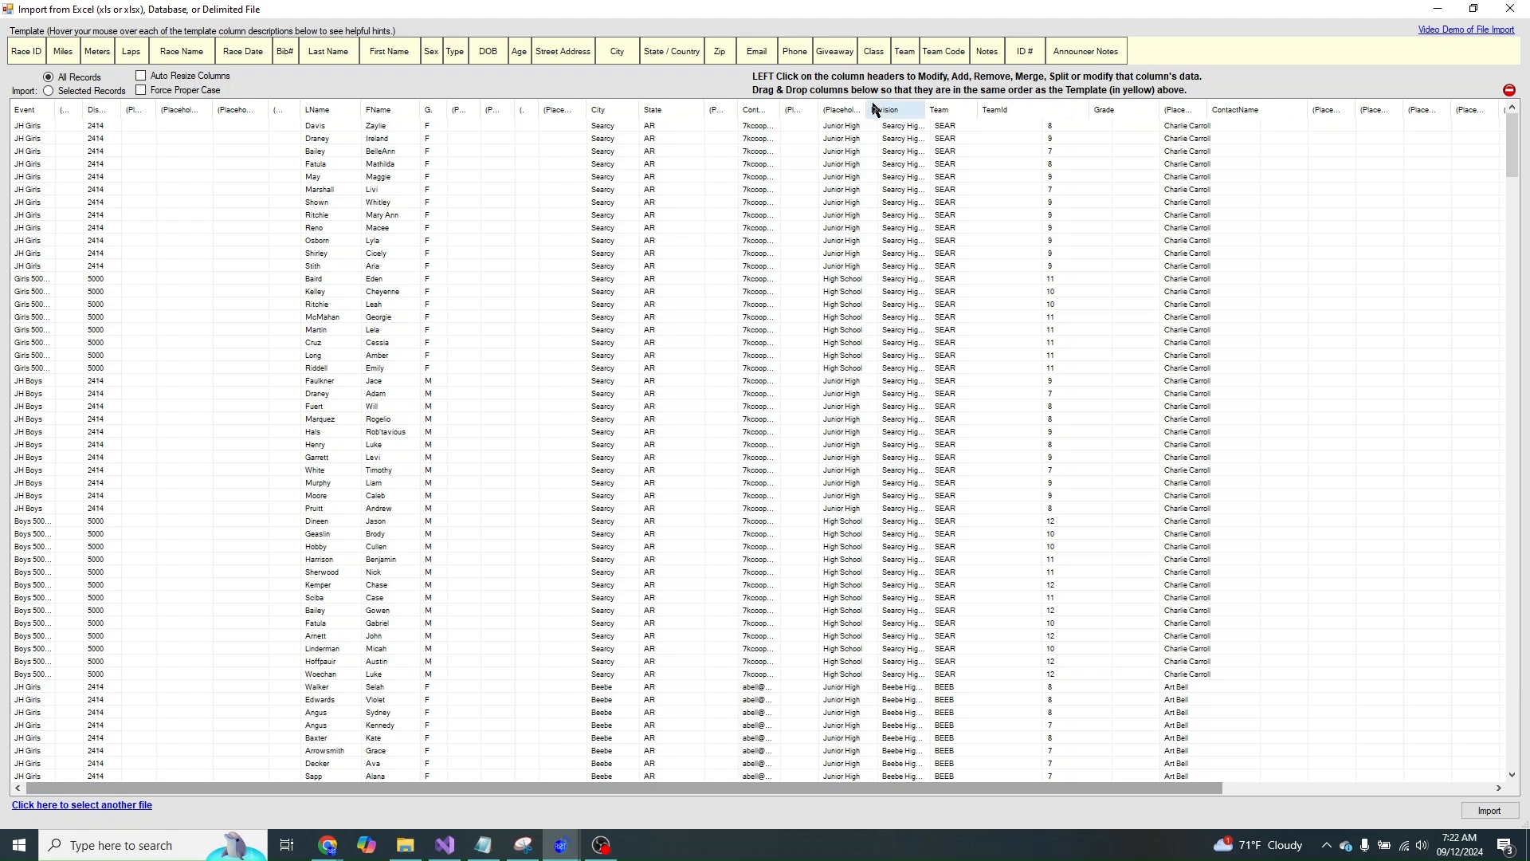
pyautogui.moveTo(1136, 111)
pyautogui.mouseDown()
pyautogui.moveTo(874, 121)
pyautogui.moveTo(918, 113)
pyautogui.moveTo(883, 112)
pyautogui.mouseUp()
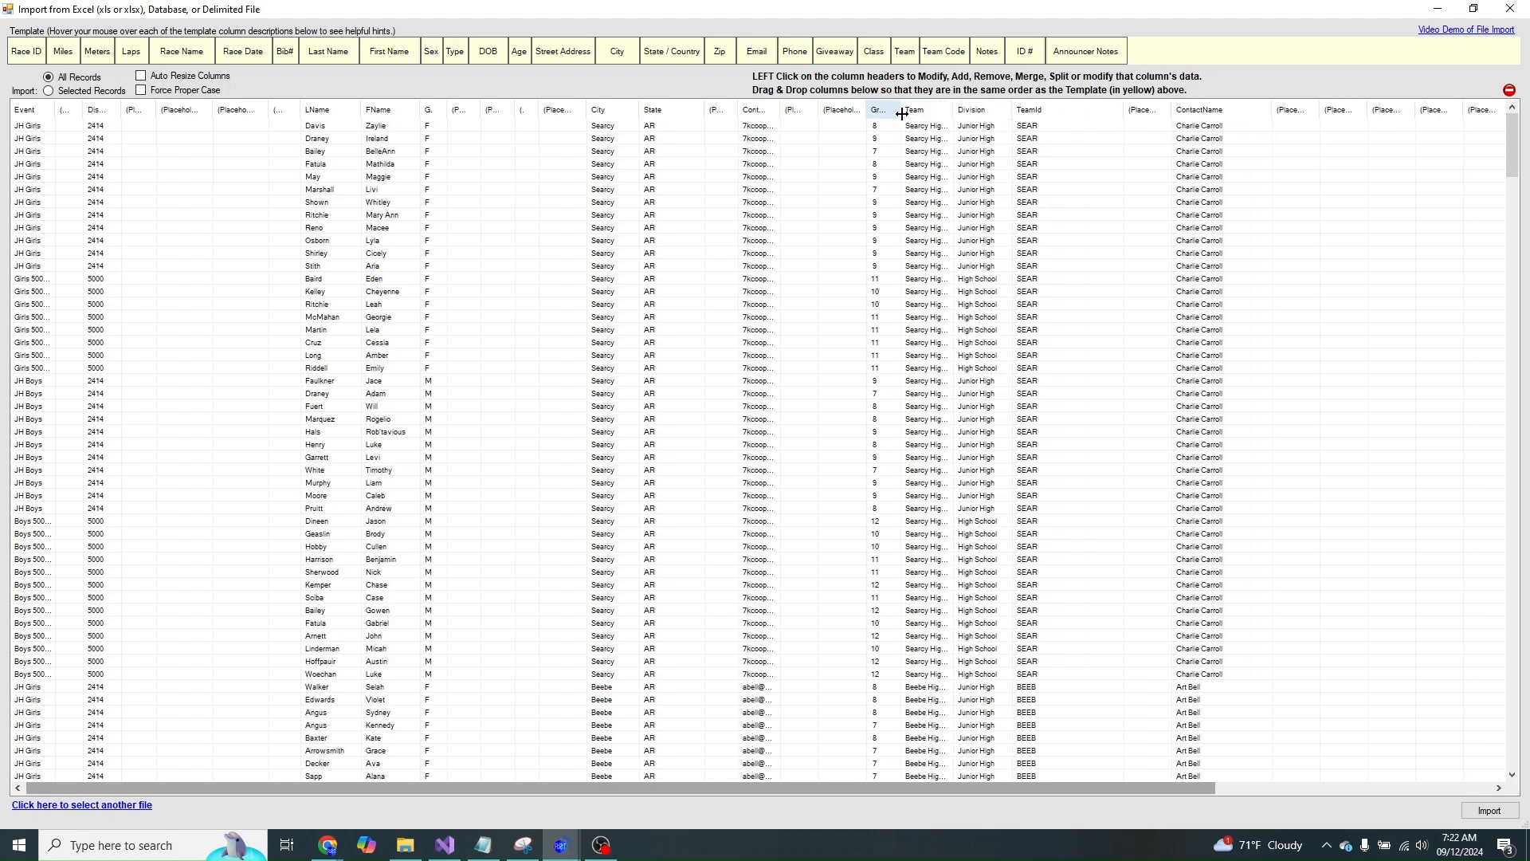
pyautogui.moveTo(1024, 115); pyautogui.dragTo(924, 108)
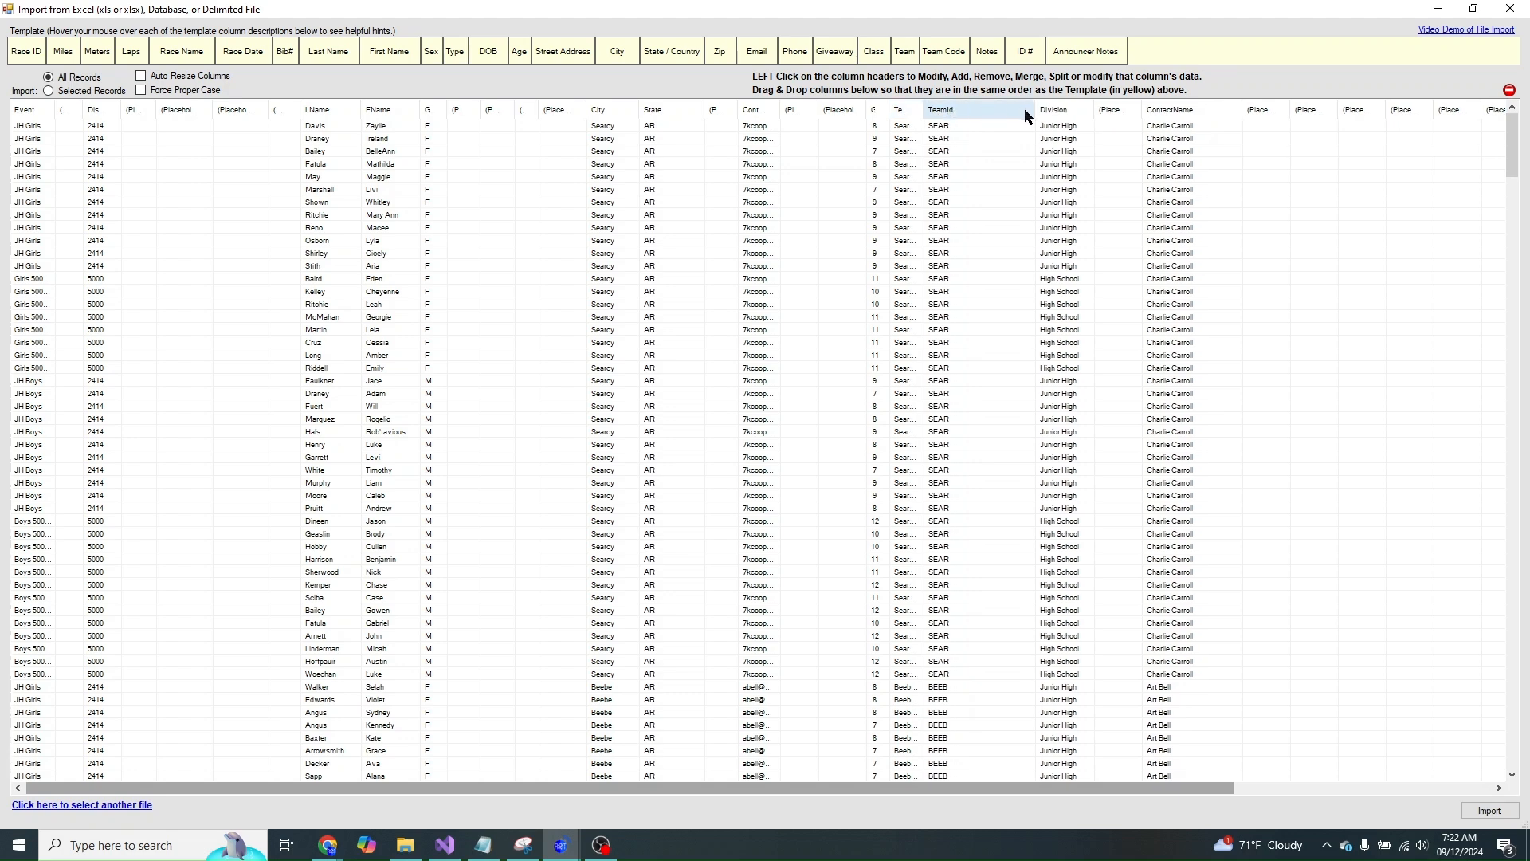
pyautogui.moveTo(1032, 110); pyautogui.dragTo(979, 110)
pyautogui.moveTo(1112, 114); pyautogui.dragTo(1019, 110)
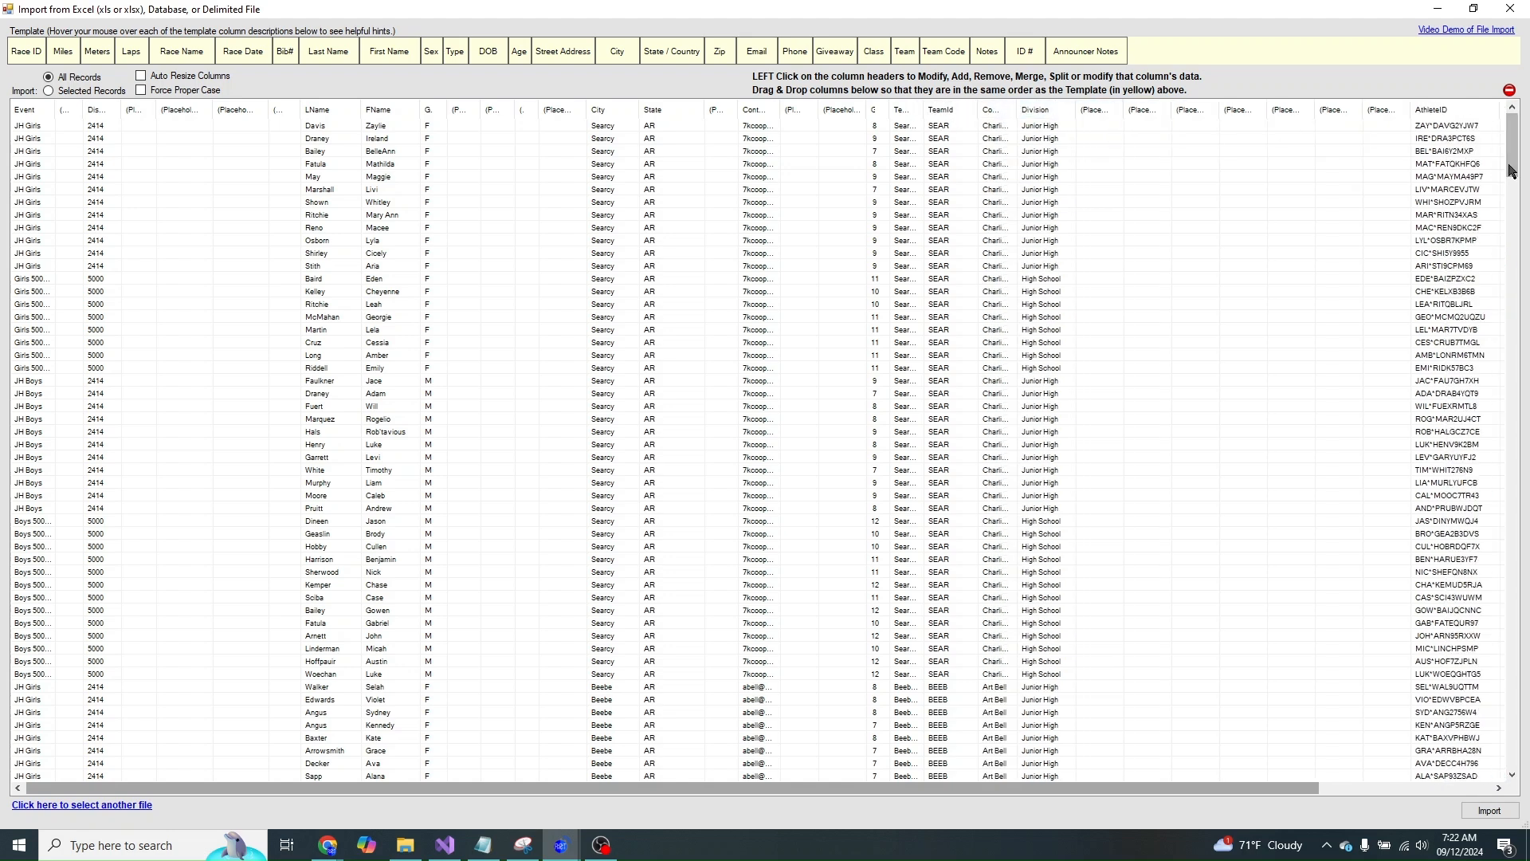
pyautogui.moveTo(1143, 133); pyautogui.dragTo(1005, 113)
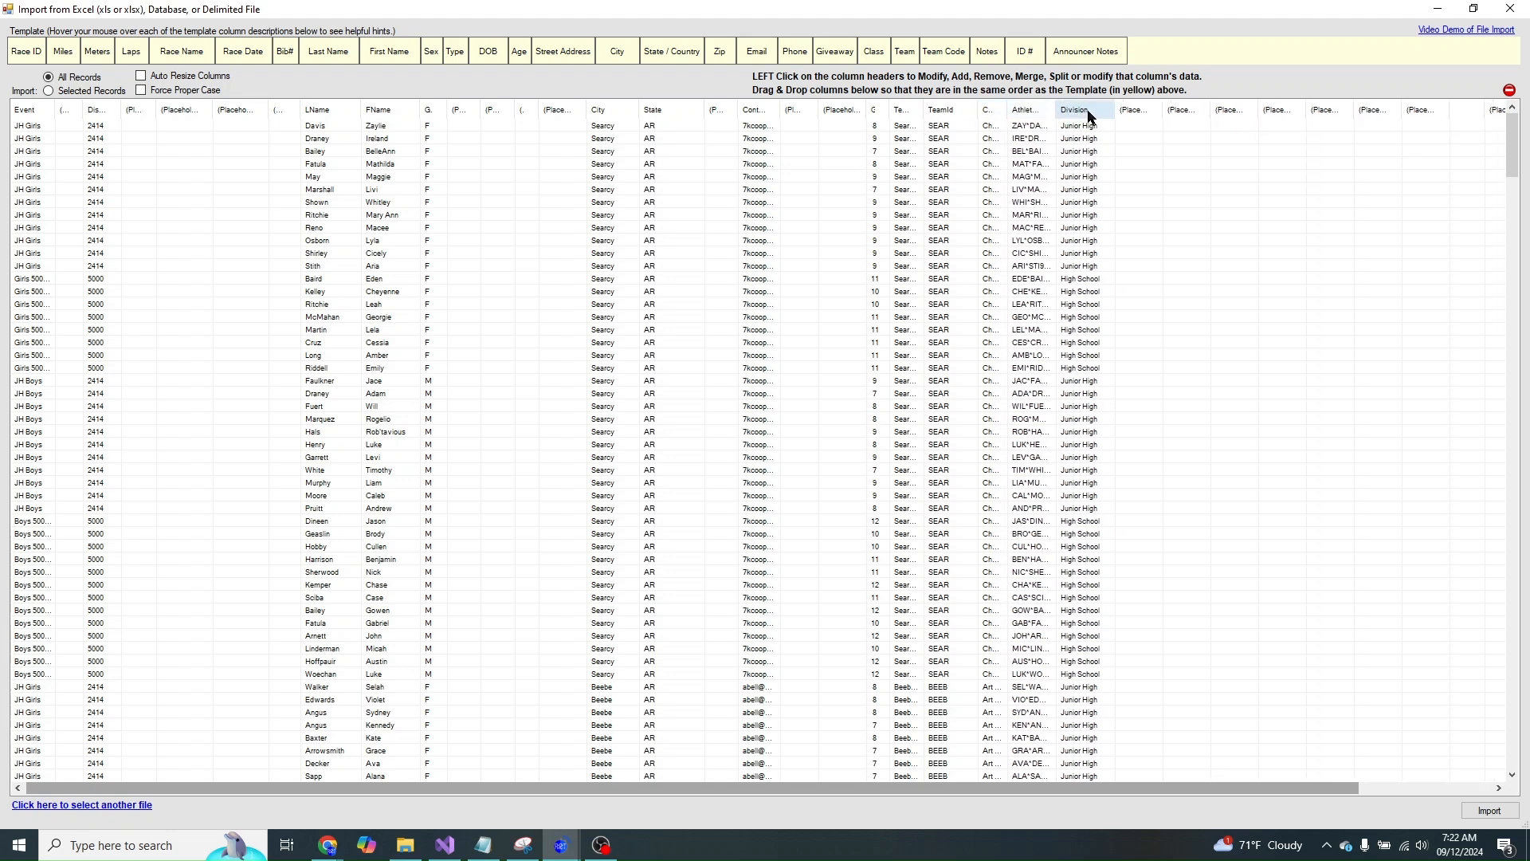
pyautogui.moveTo(1128, 111); pyautogui.dragTo(1227, 110)
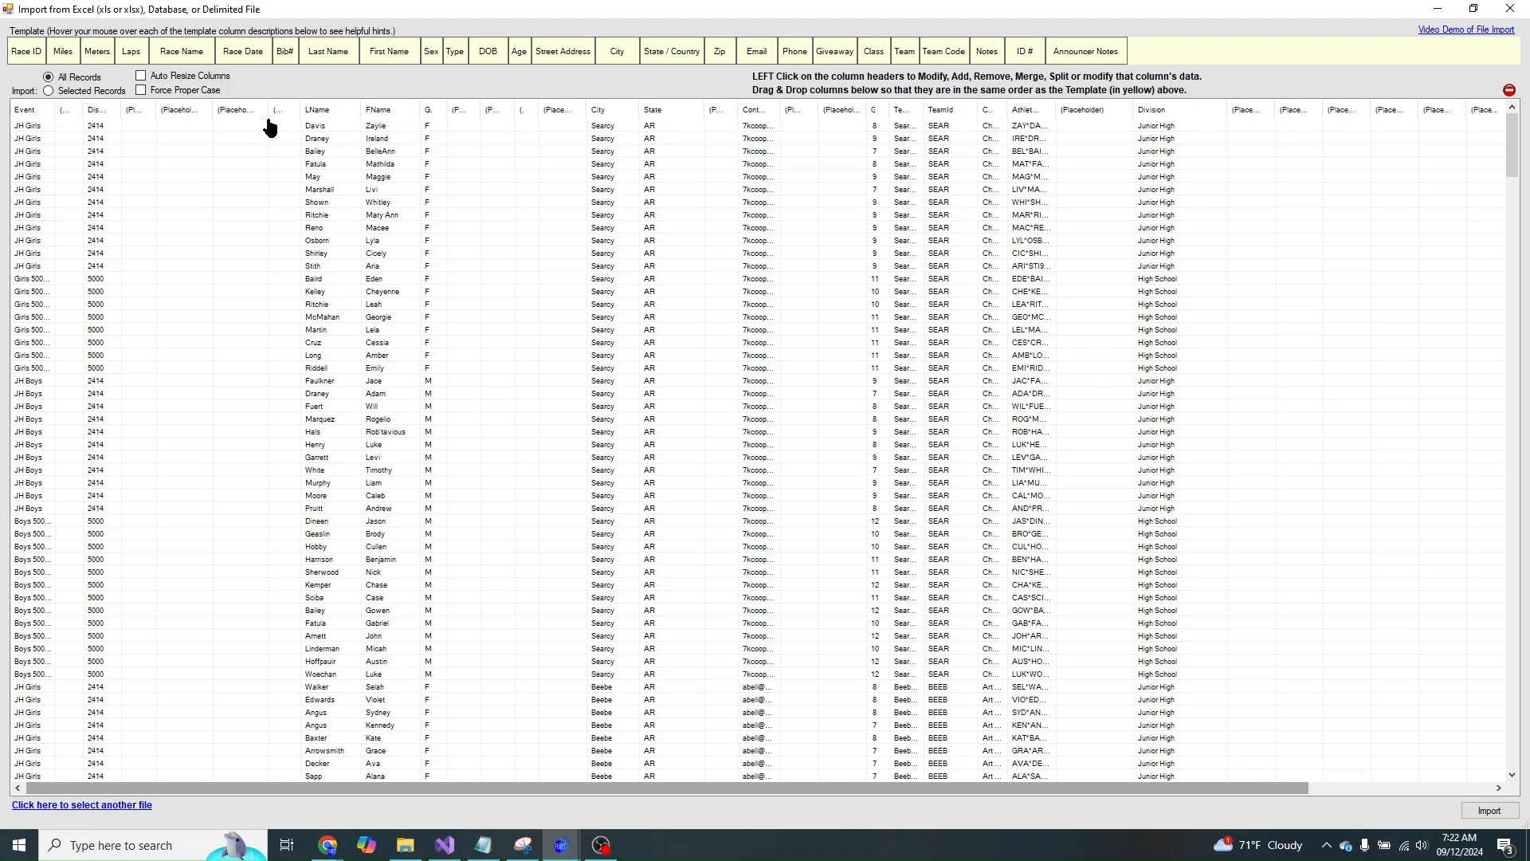
# - Sort rows by FName, LName, Team and finally Event, then close the column menu
pyautogui.click(391, 116)
pyautogui.click(327, 112)
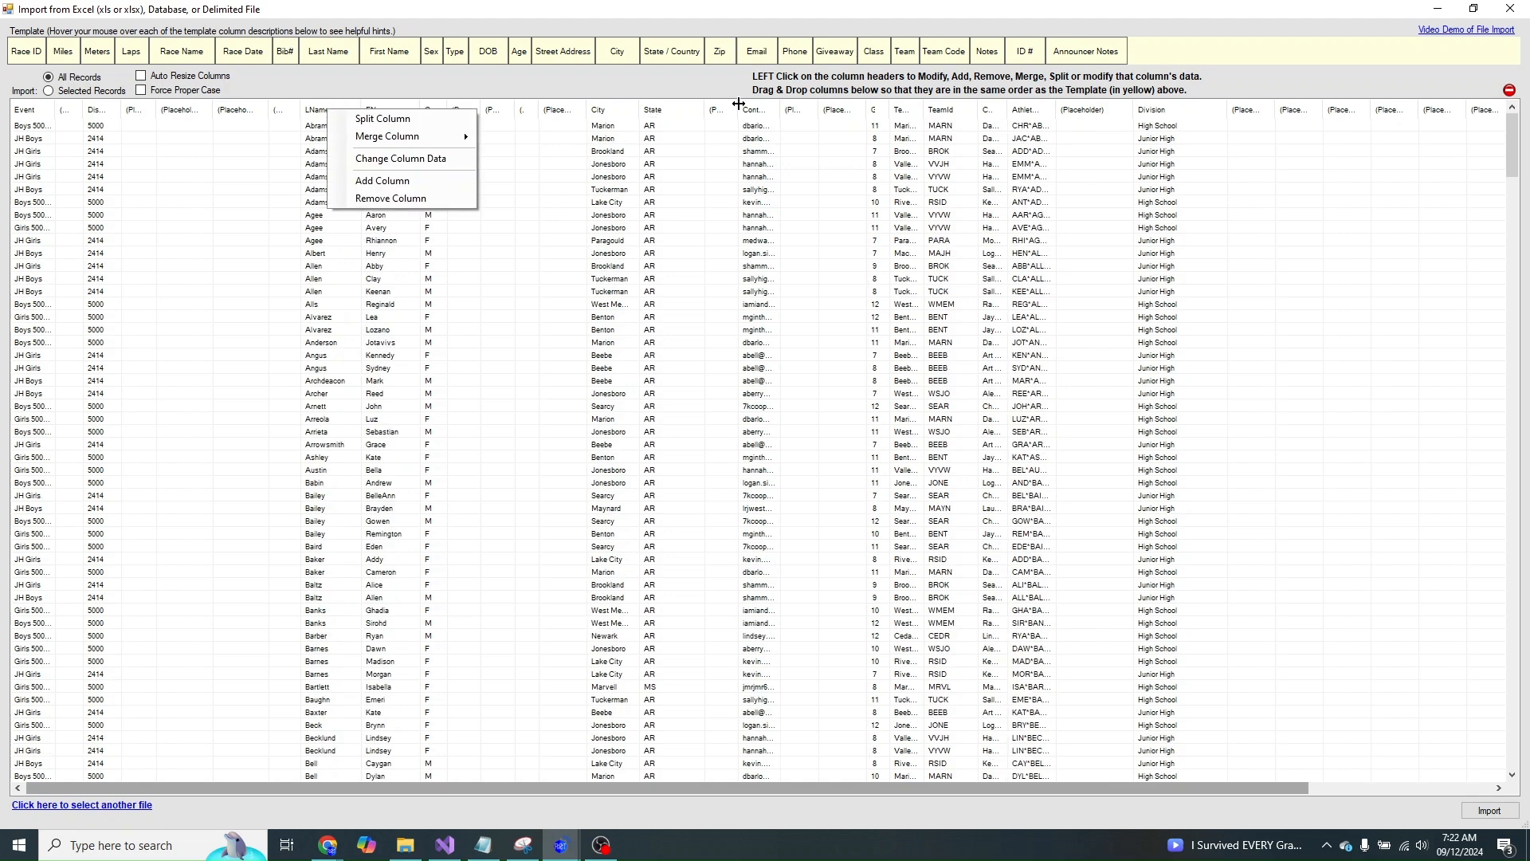
pyautogui.click(905, 112)
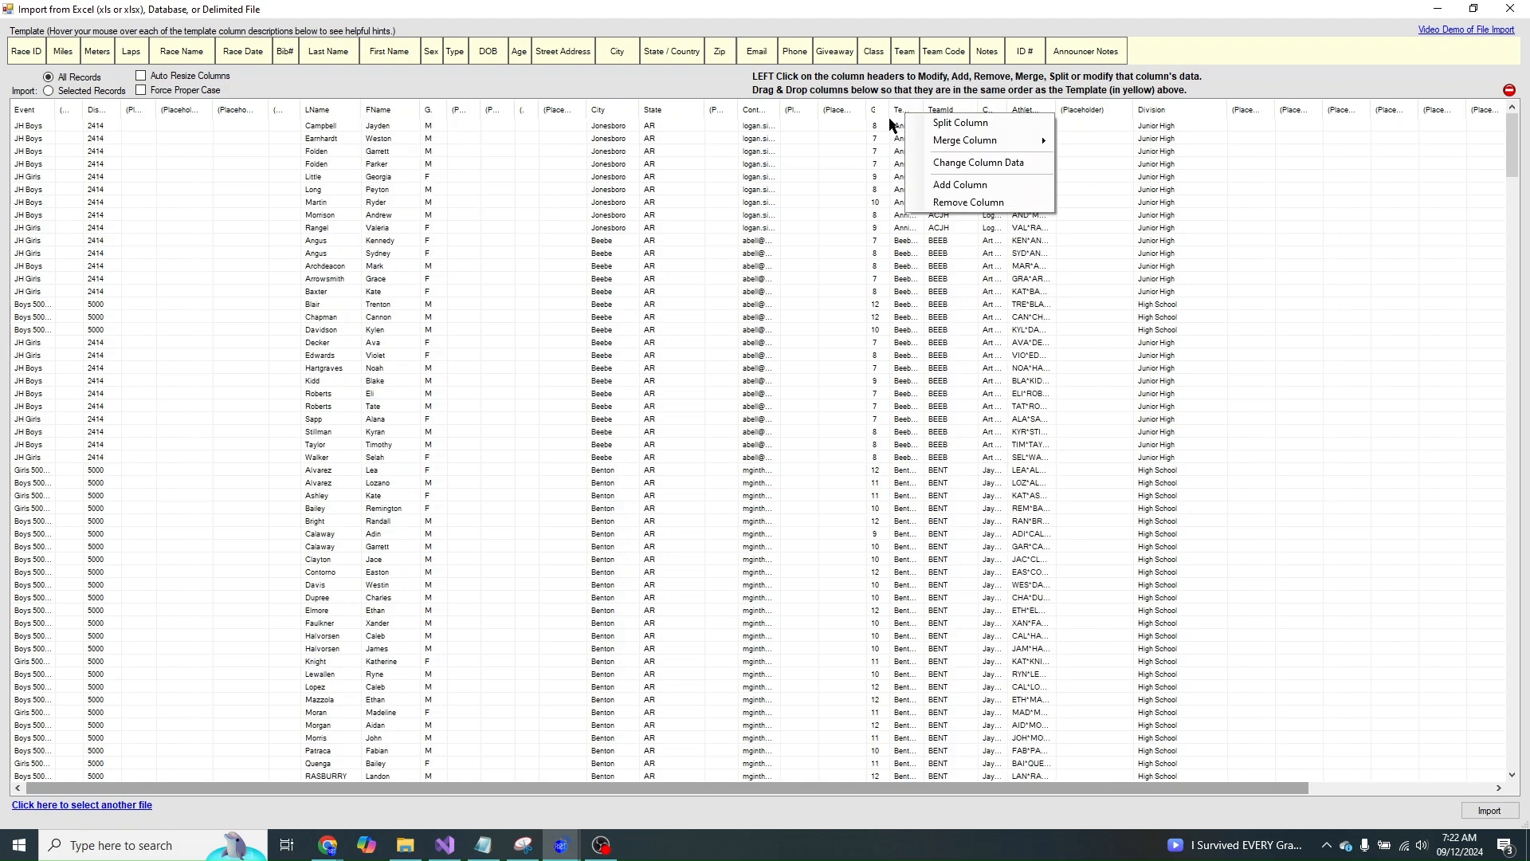
pyautogui.click(23, 110)
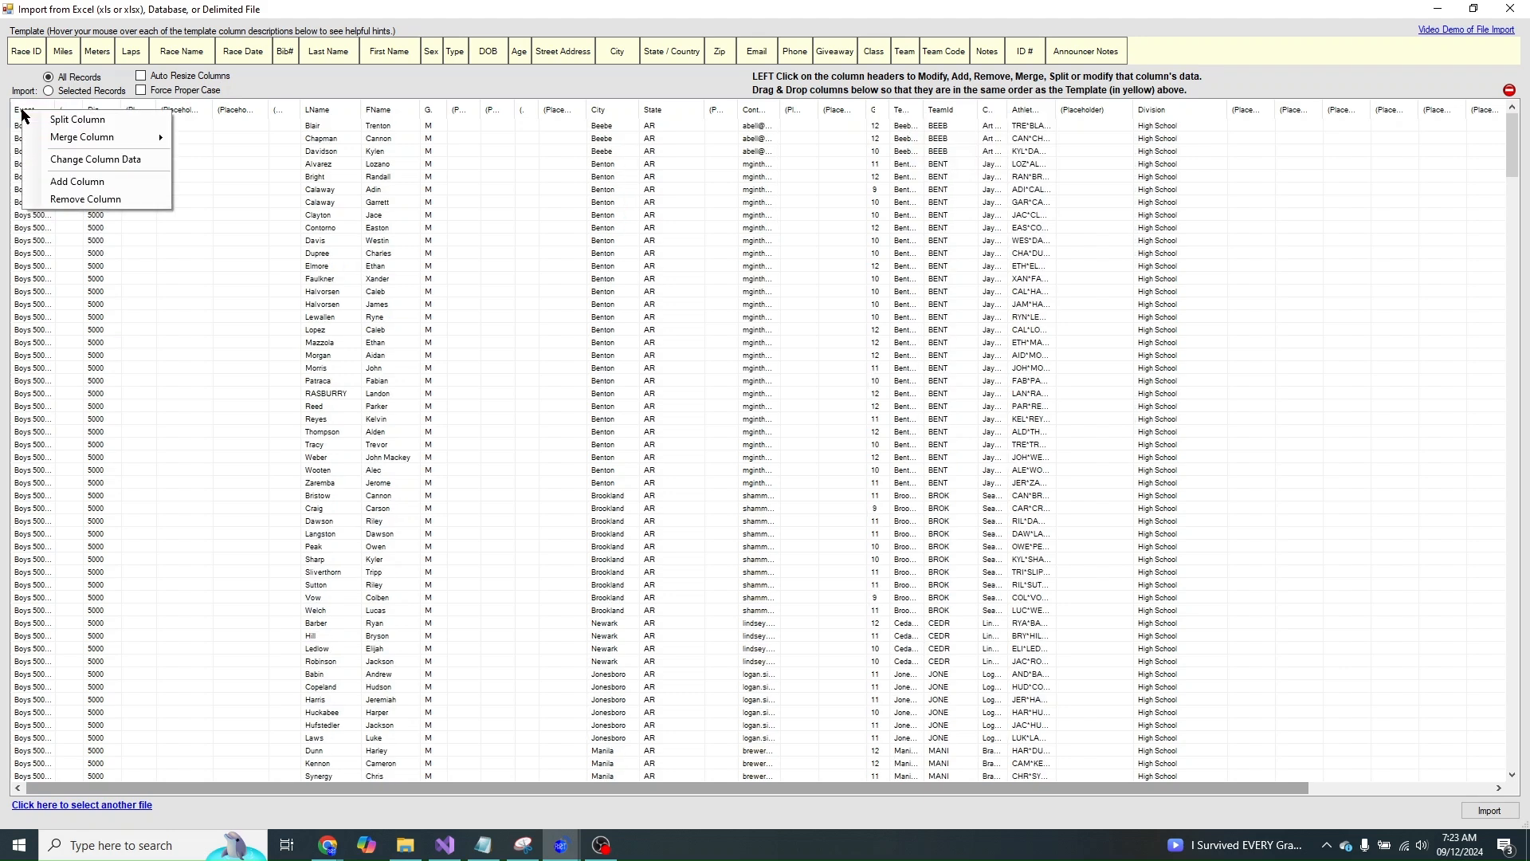
pyautogui.click(568, 212)
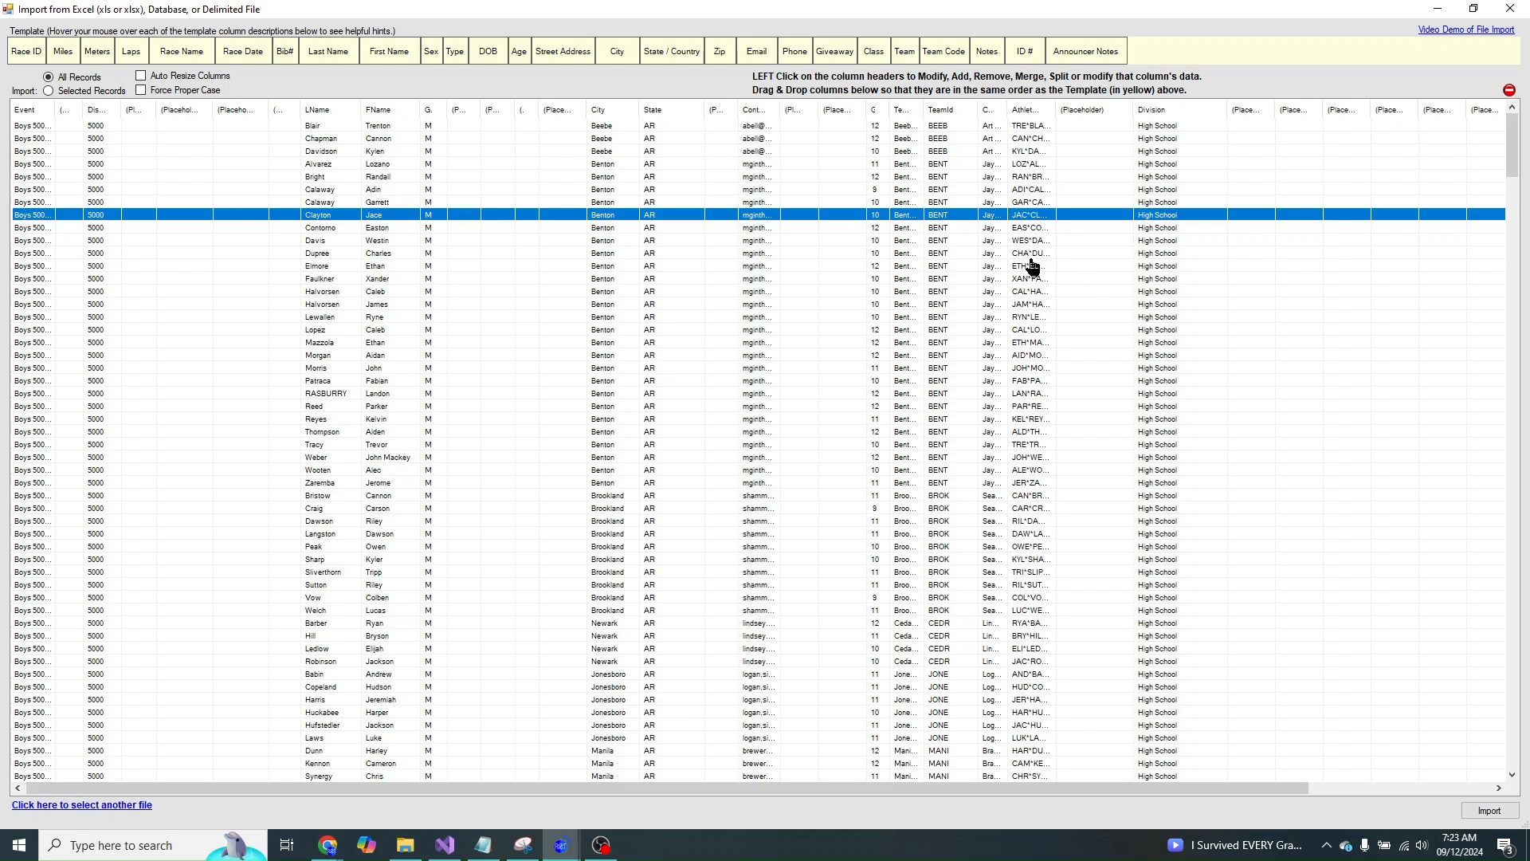
pyautogui.click(317, 851)
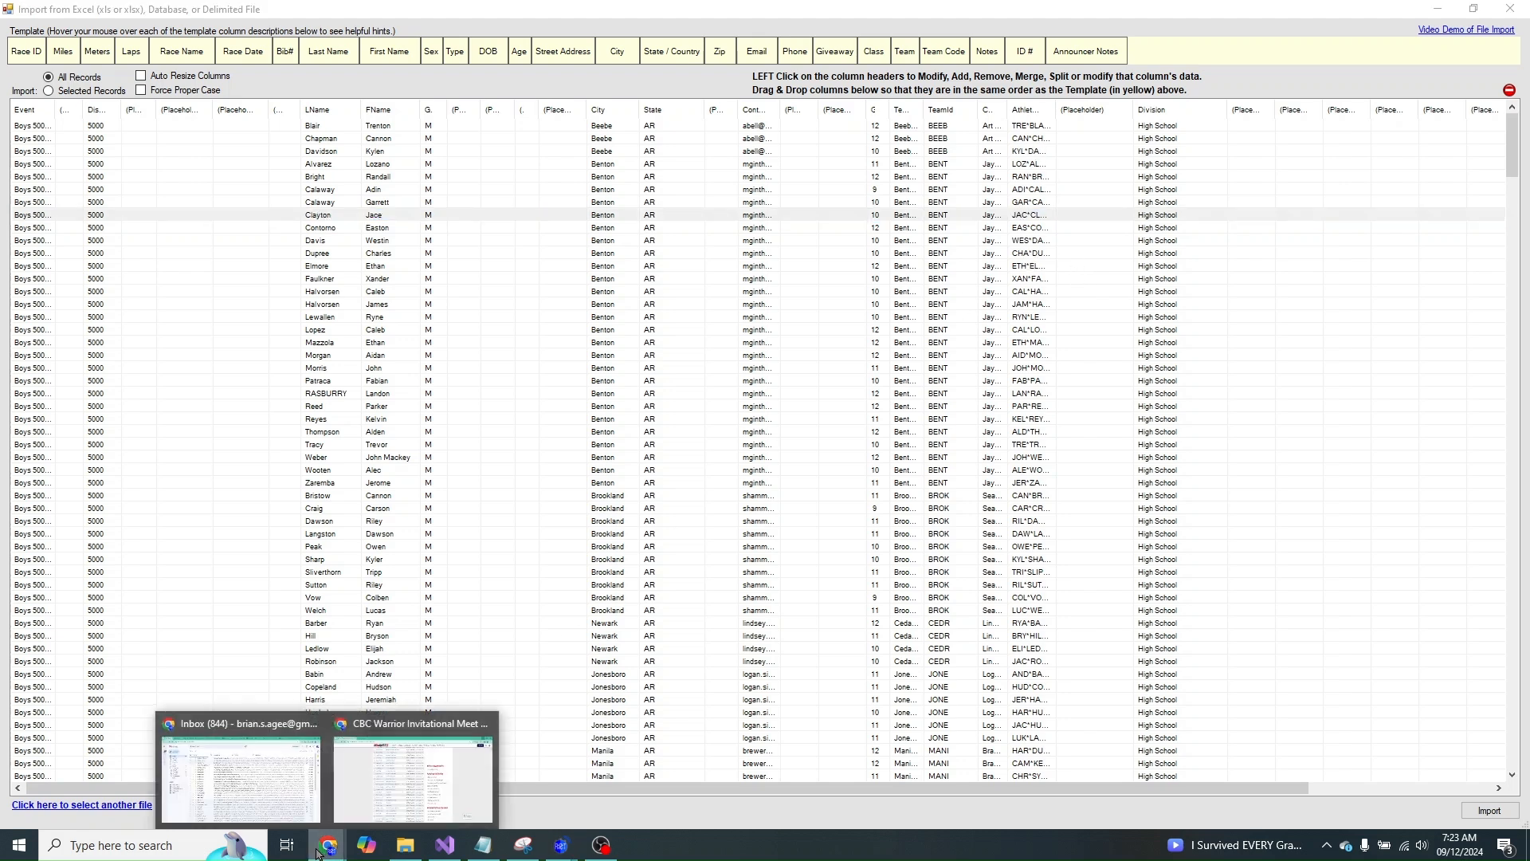
pyautogui.click(399, 775)
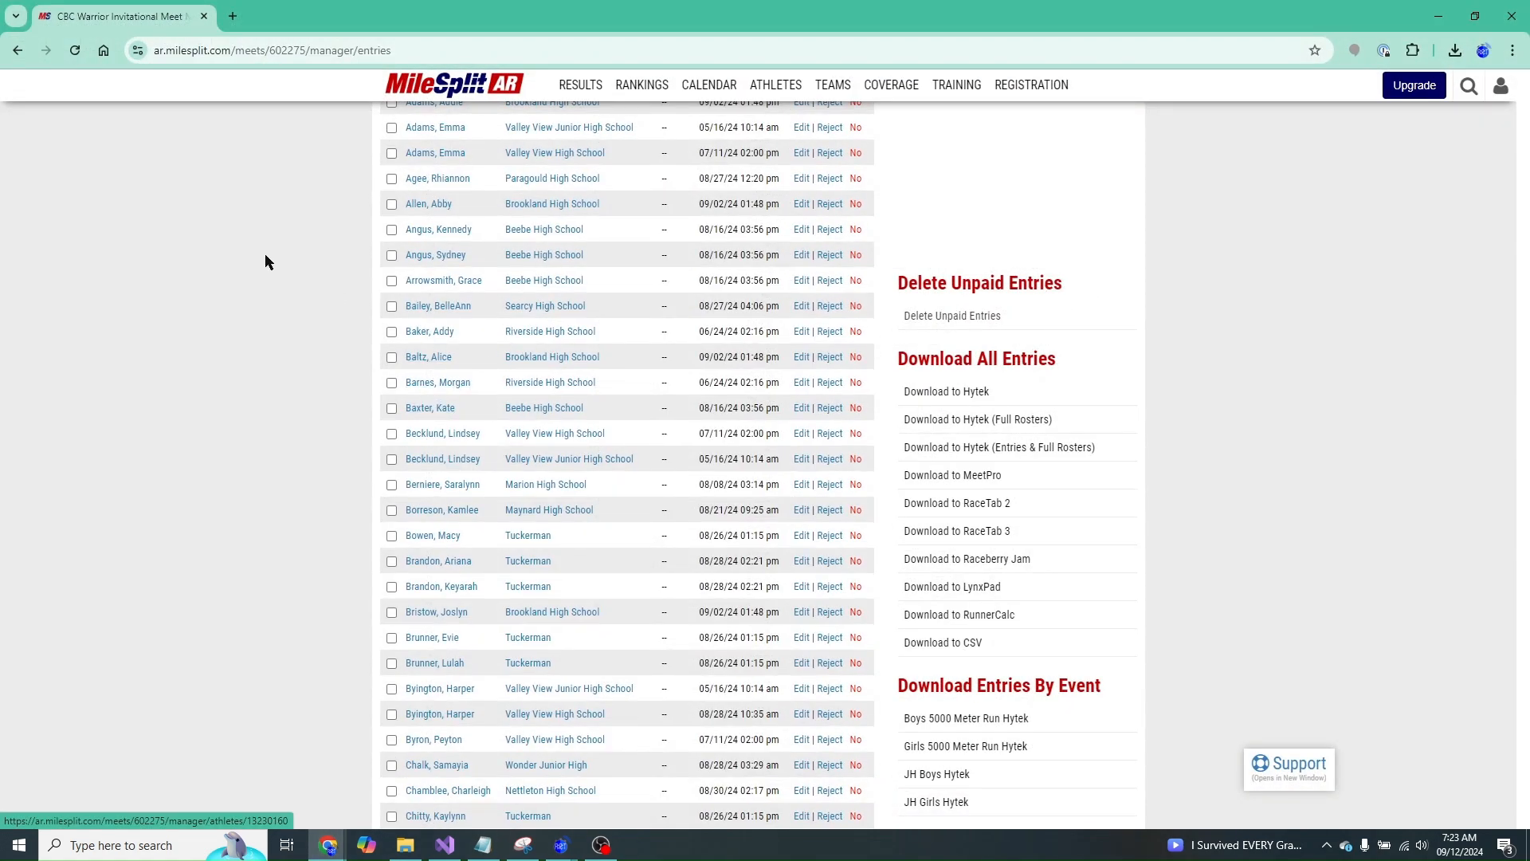
pyautogui.scroll(6, 265, 253)
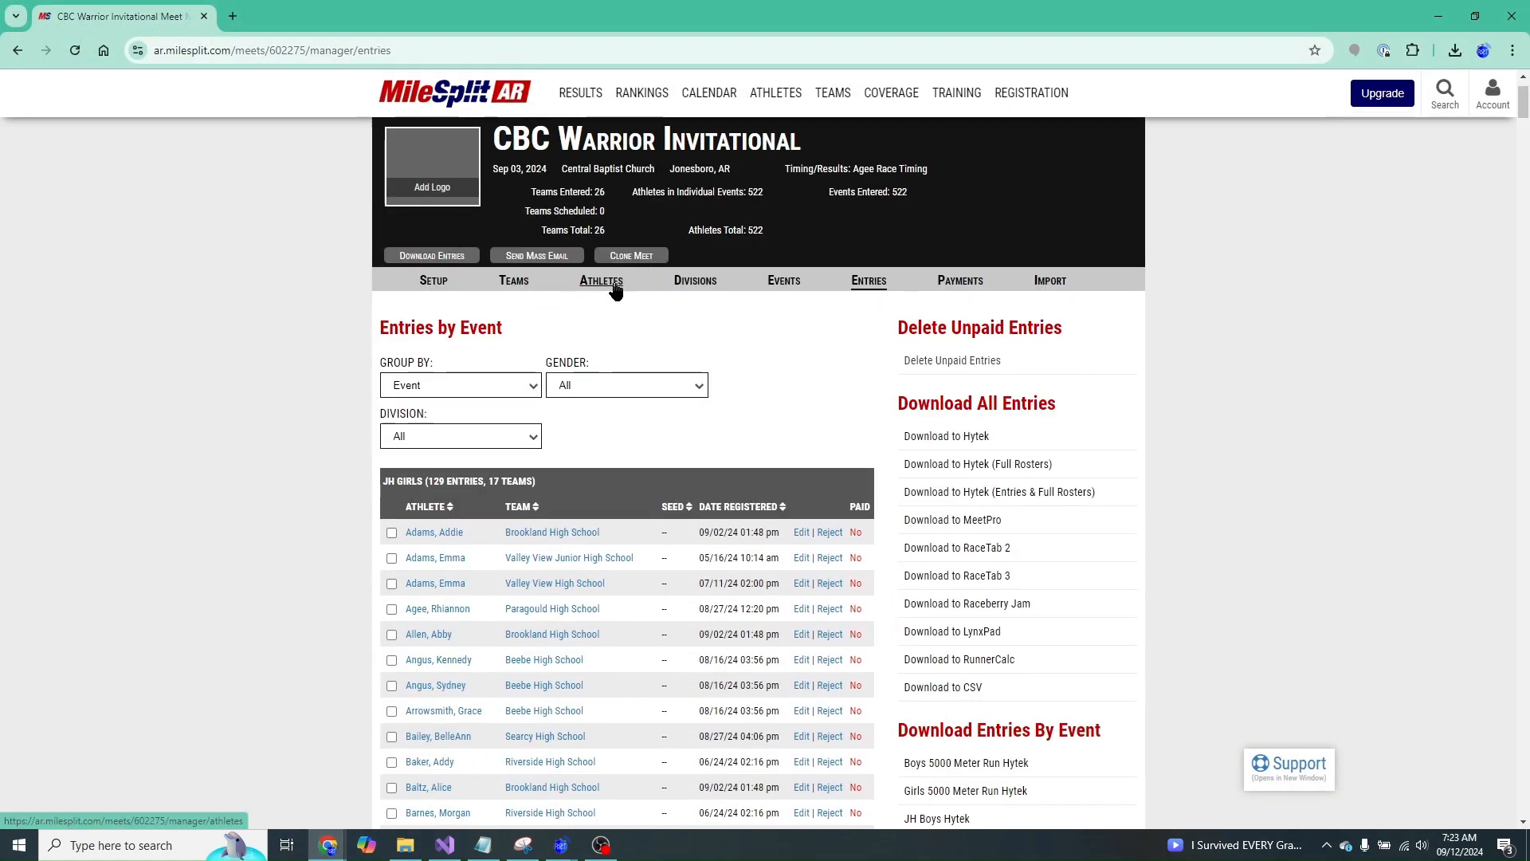
pyautogui.click(614, 281)
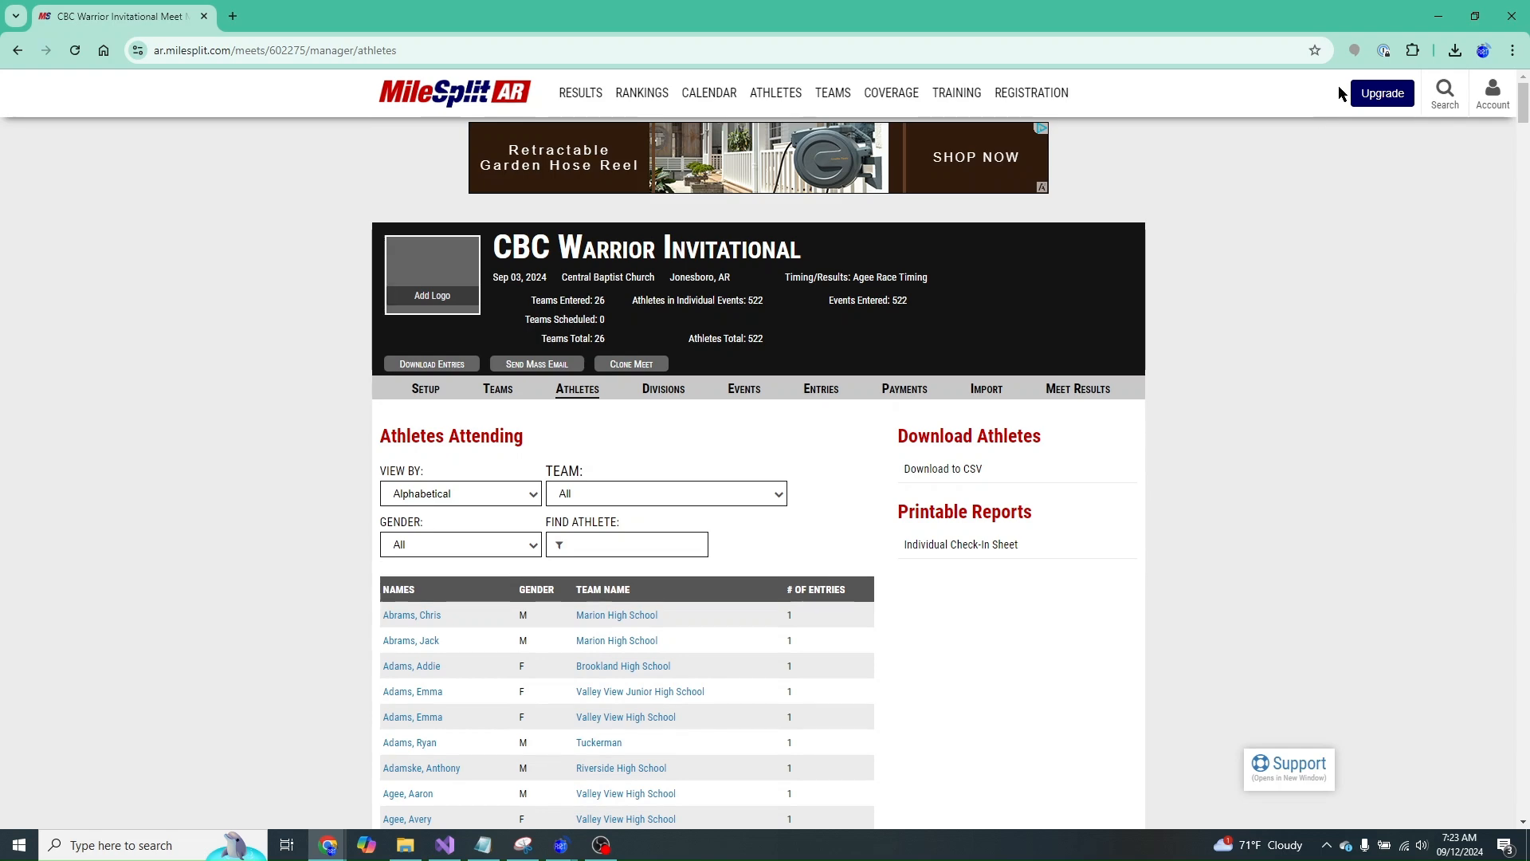
pyautogui.click(1441, 18)
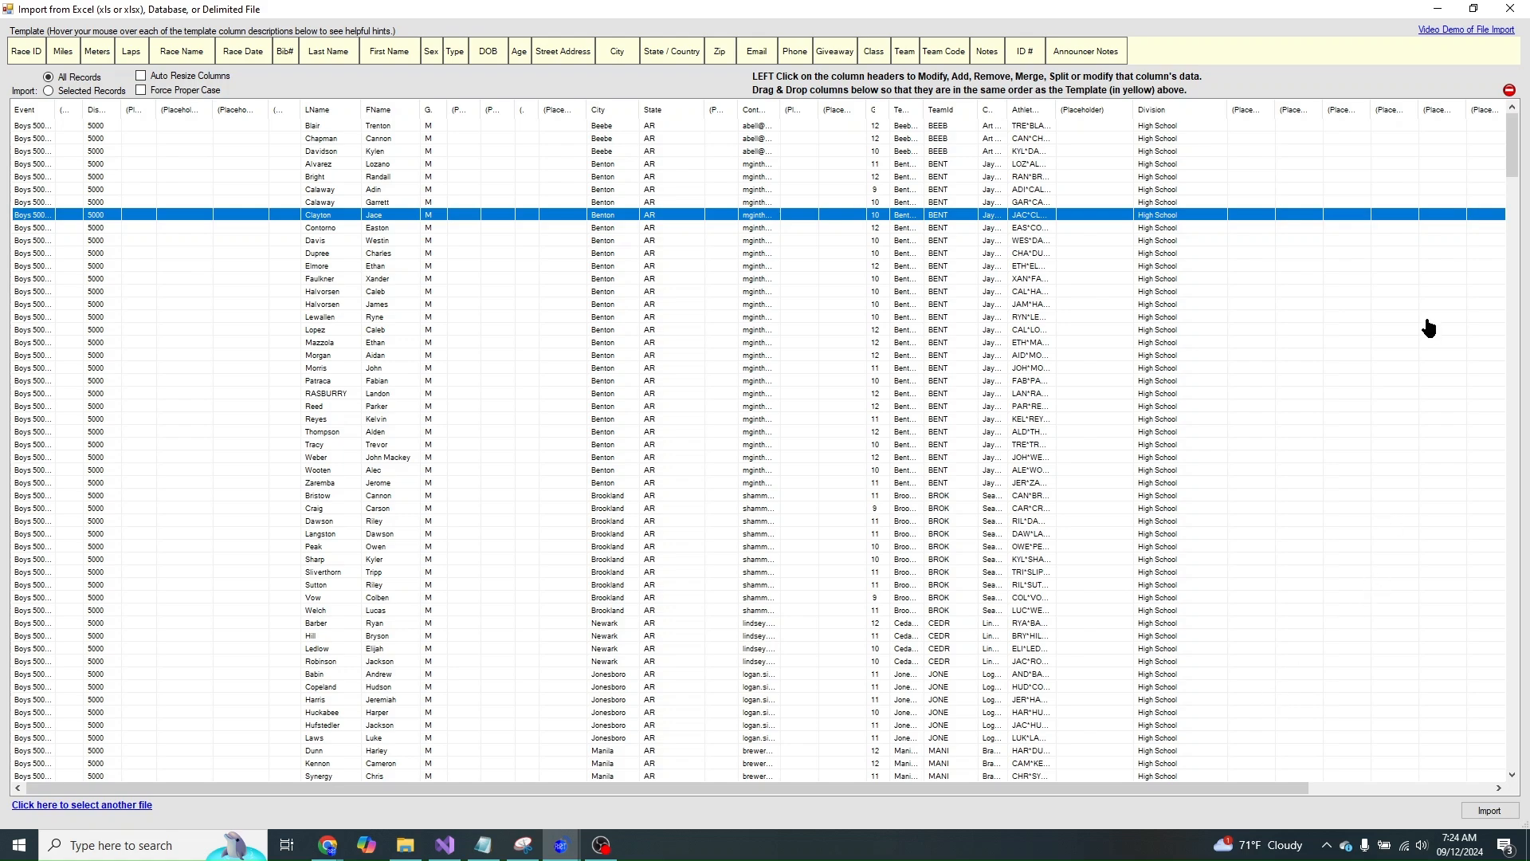
# - Move the file windows aside and open the Varsity Girls race
pyautogui.click(1510, 13)
pyautogui.click(701, 34)
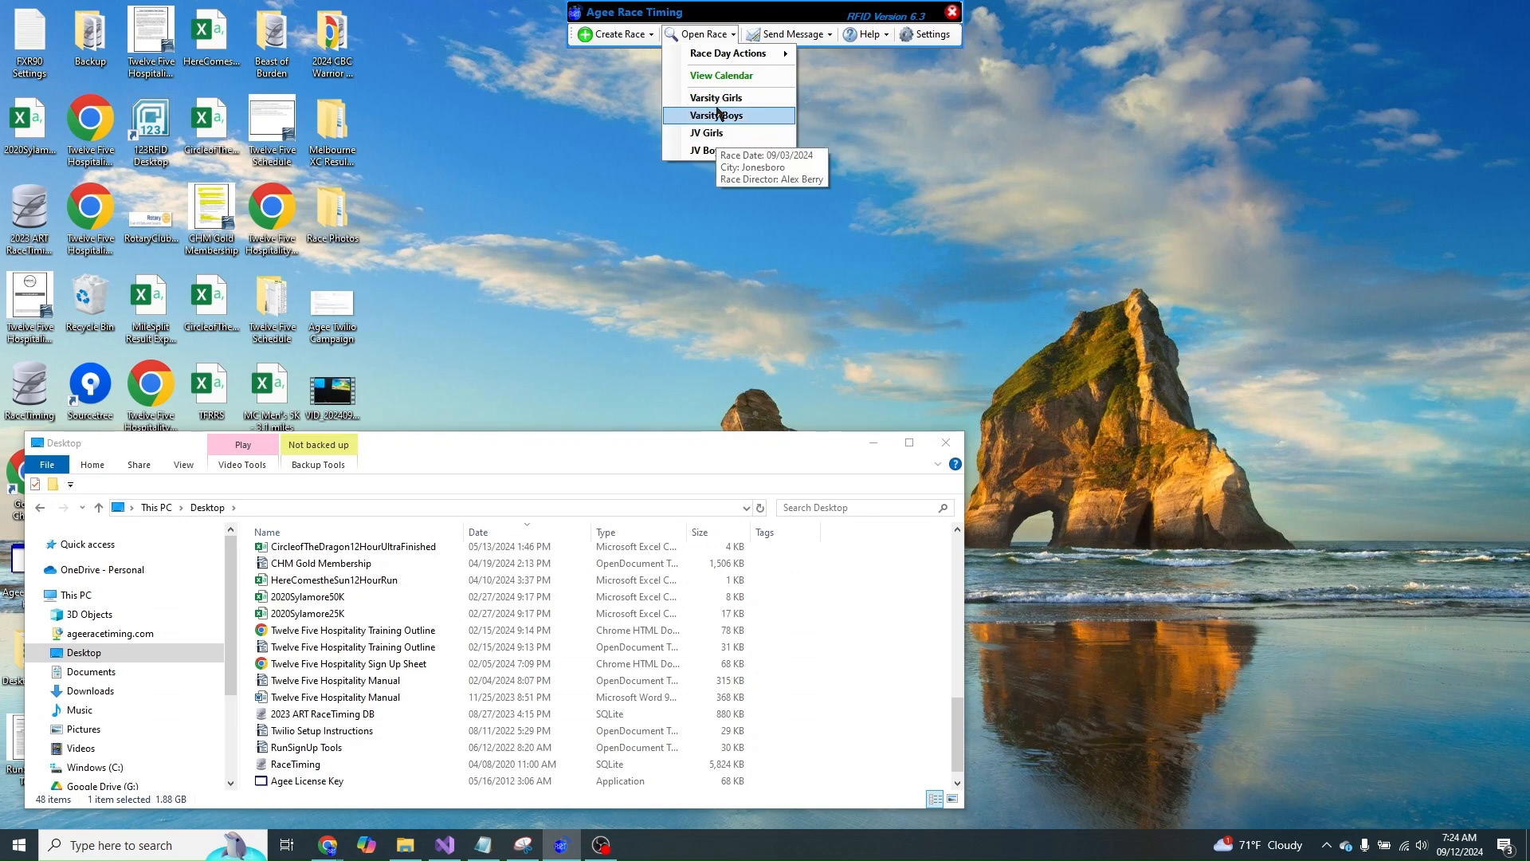
pyautogui.click(872, 442)
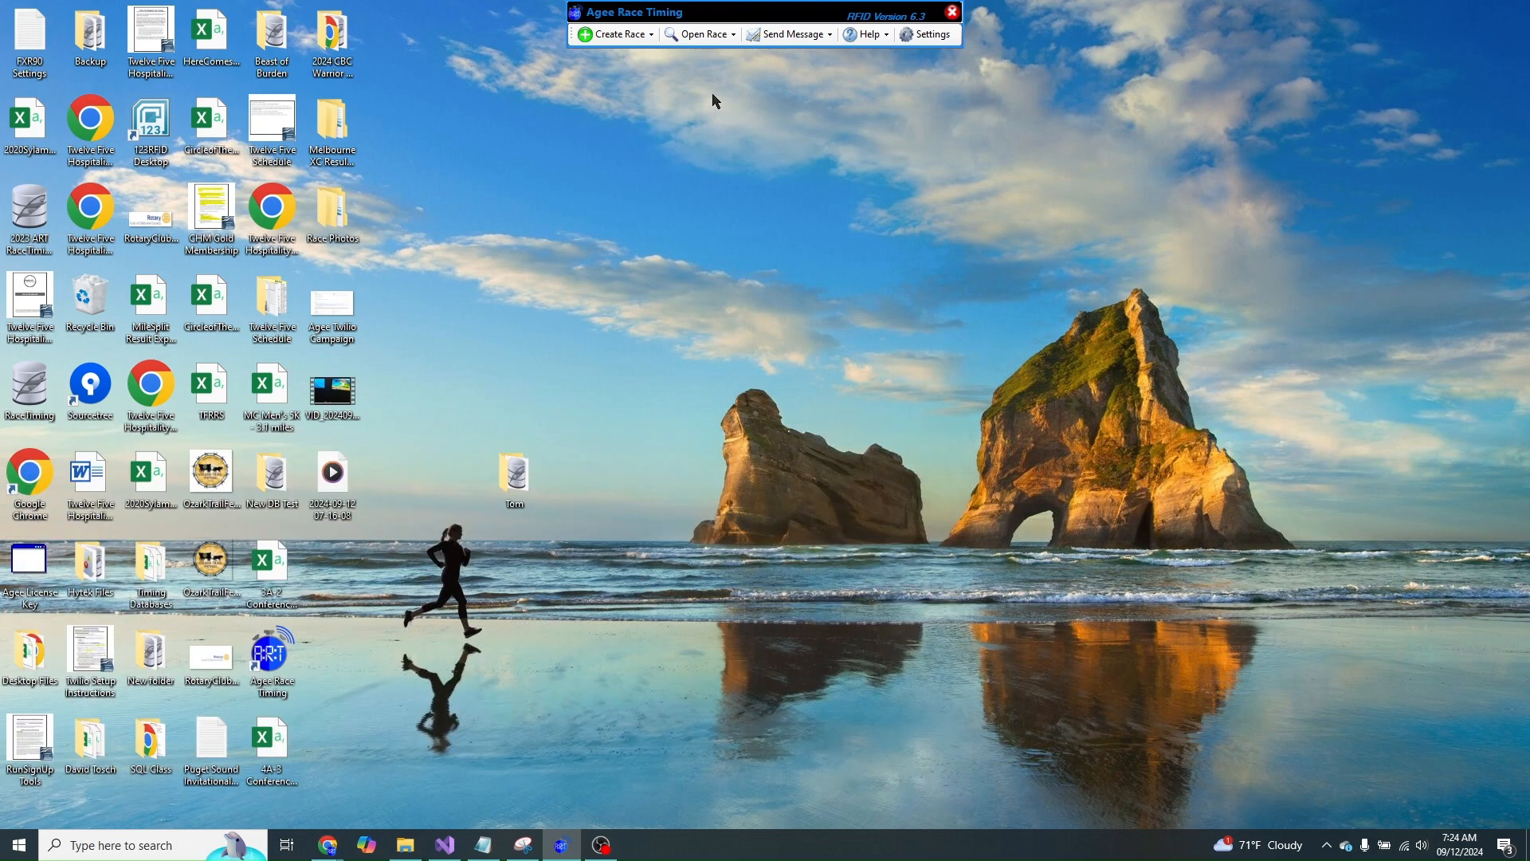
pyautogui.click(703, 36)
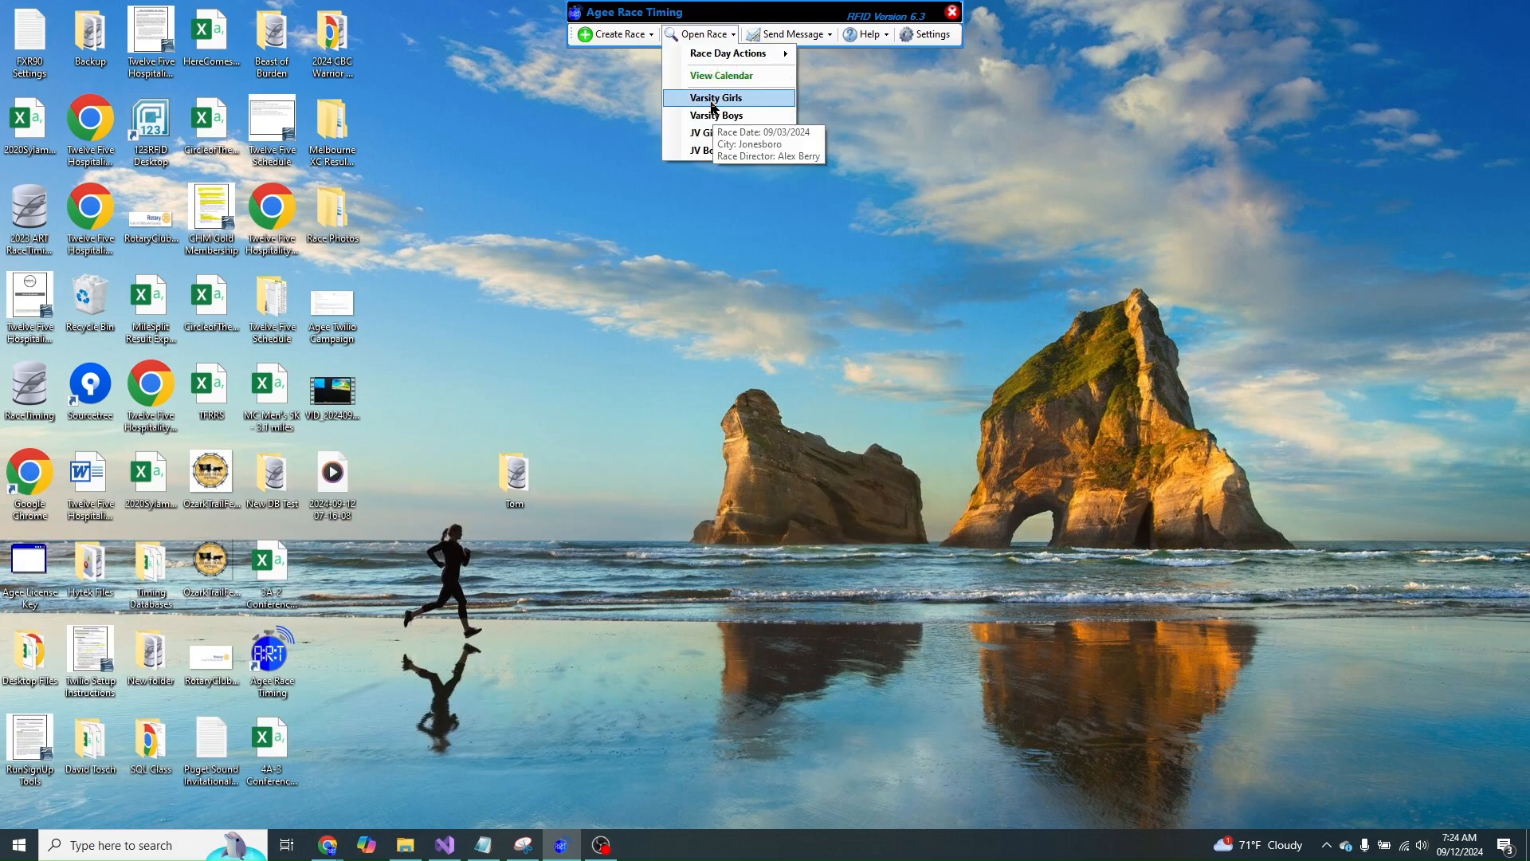
pyautogui.click(710, 105)
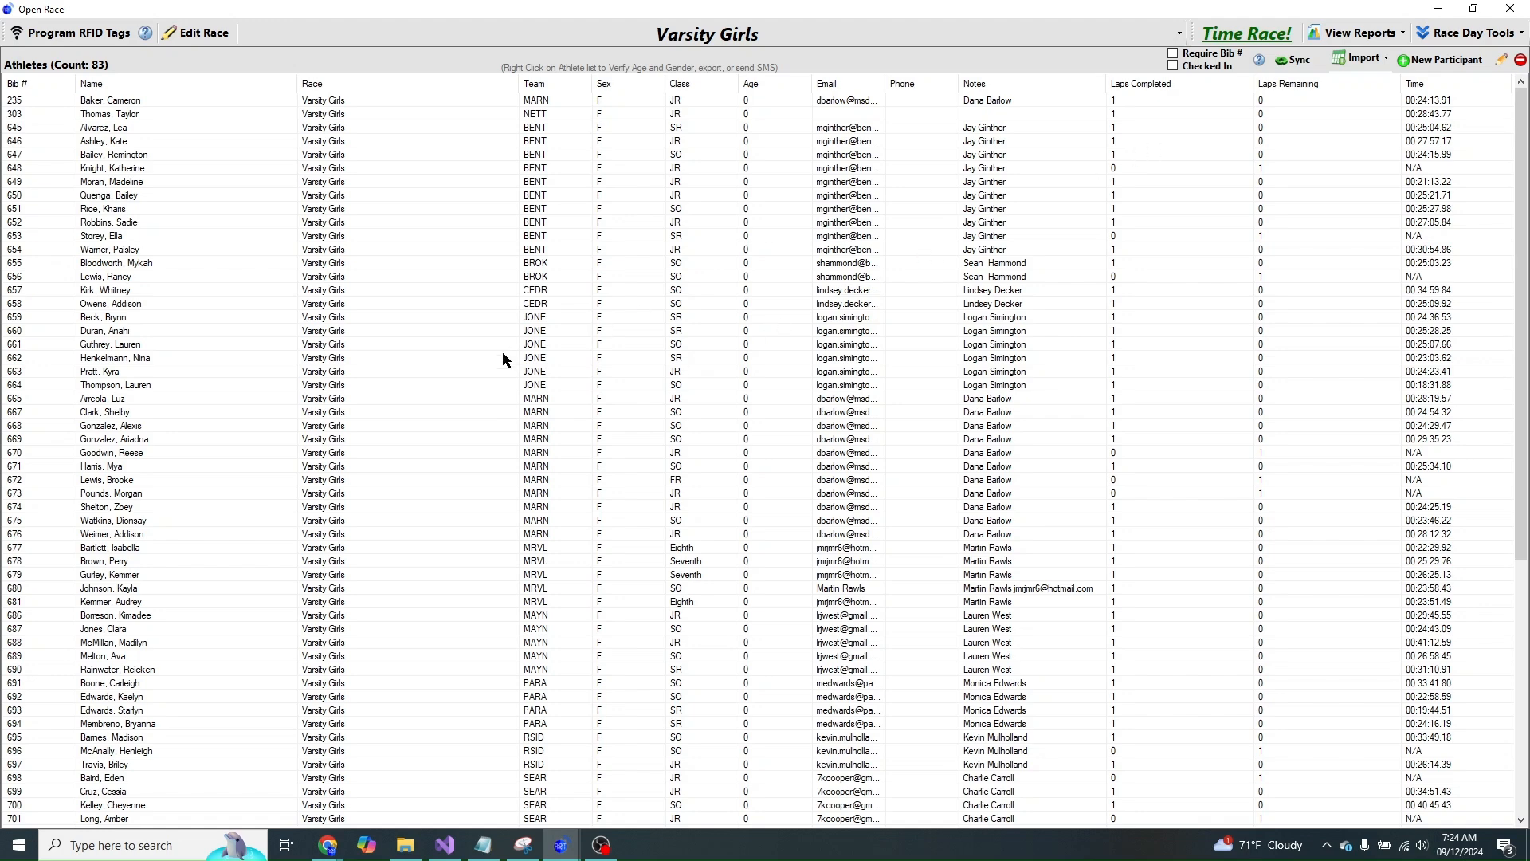
# - Inspect one athlete's entry form and its ID number, then close it without saving
pyautogui.doubleClick(361, 416)
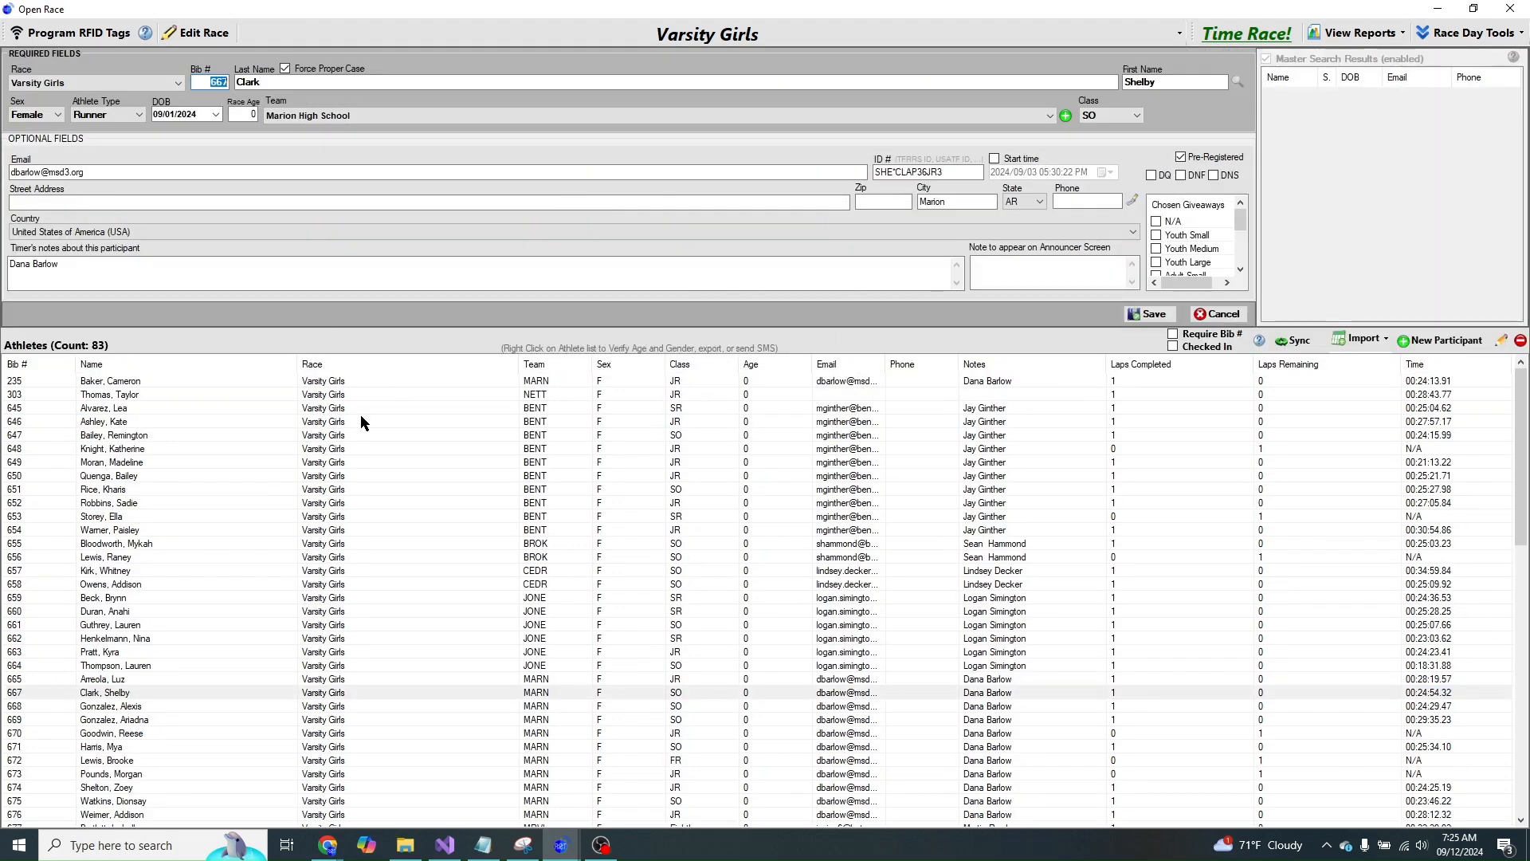
pyautogui.moveTo(954, 172); pyautogui.dragTo(799, 168)
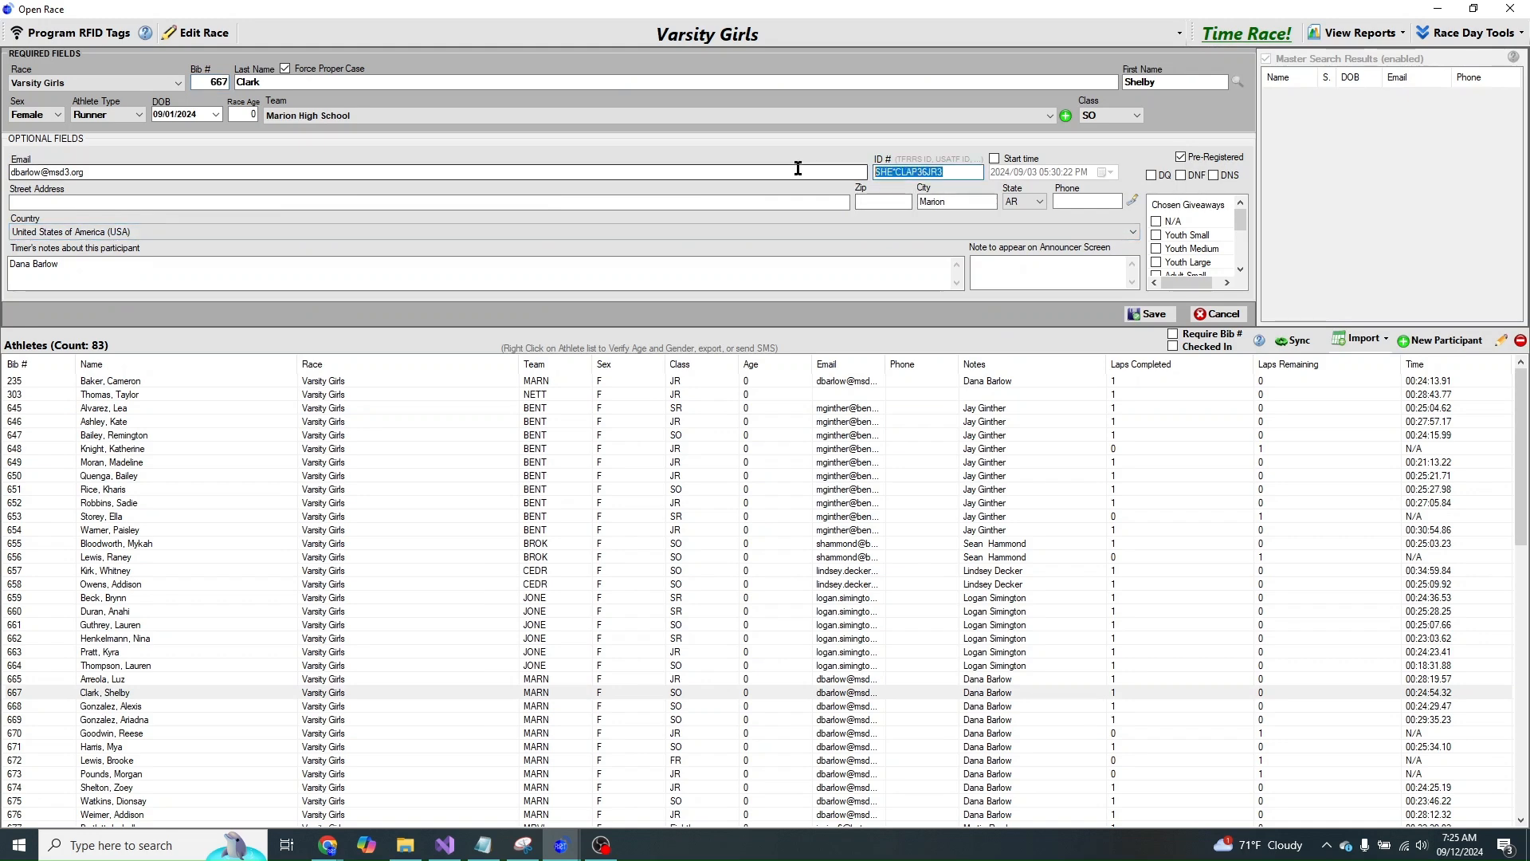
pyautogui.click(1217, 312)
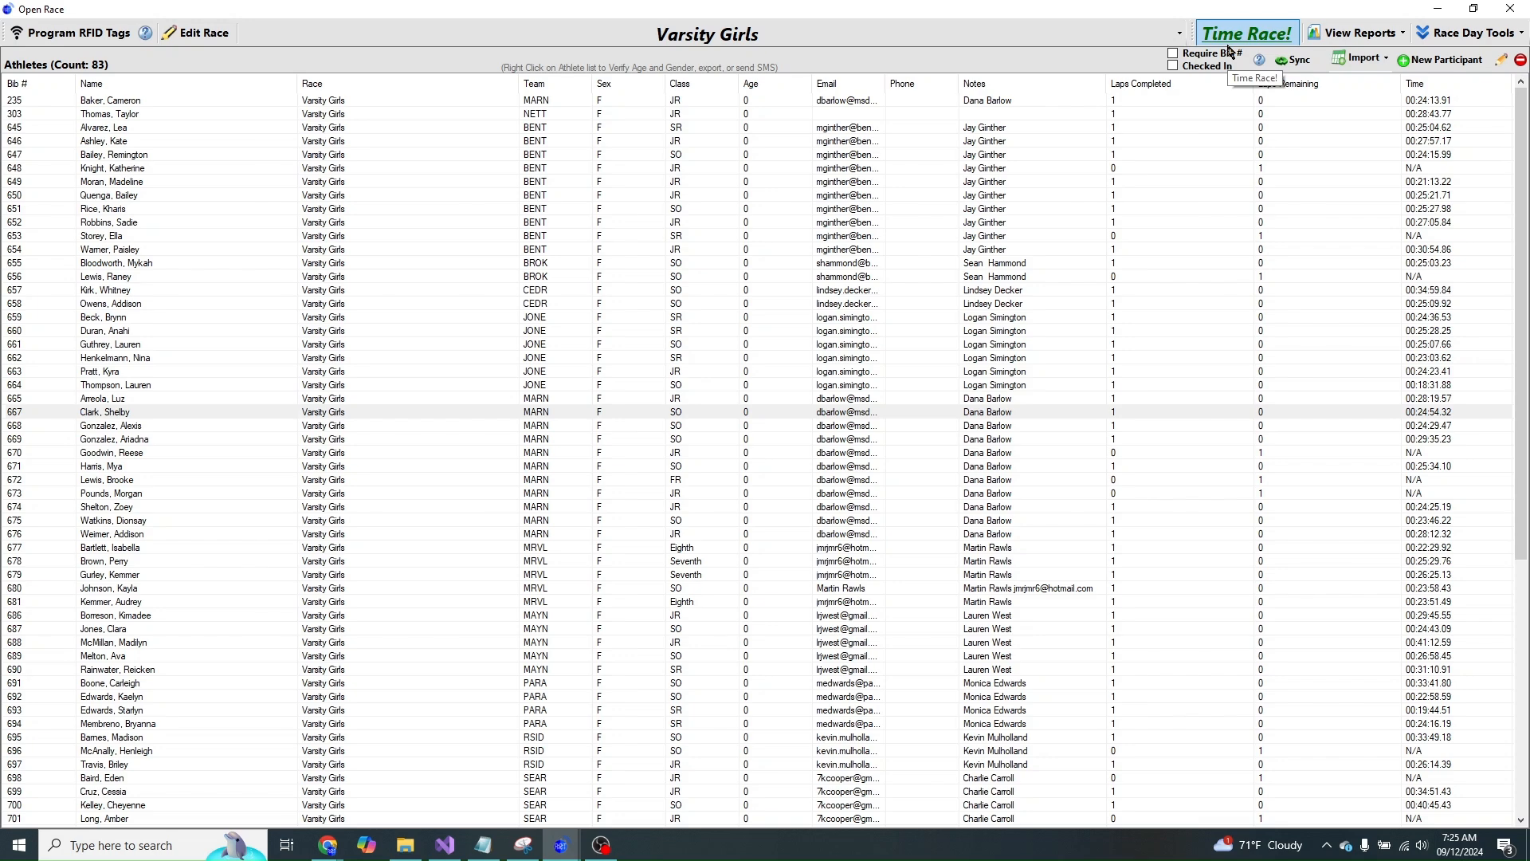
# - Start a MileSplit Results File export from Race Day Tools > File Export
pyautogui.click(1453, 35)
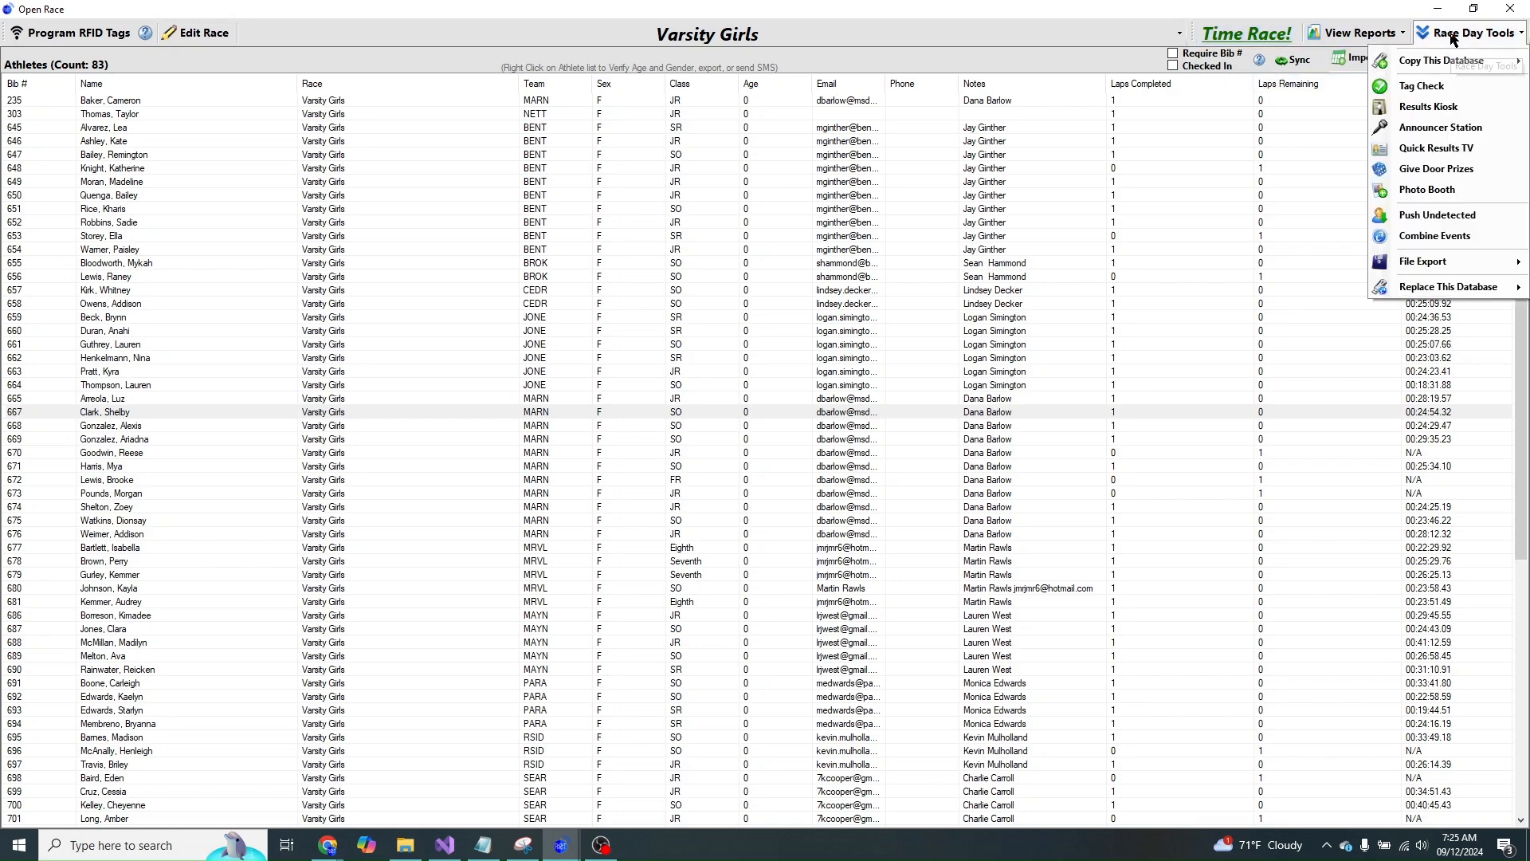
pyautogui.moveTo(1417, 268)
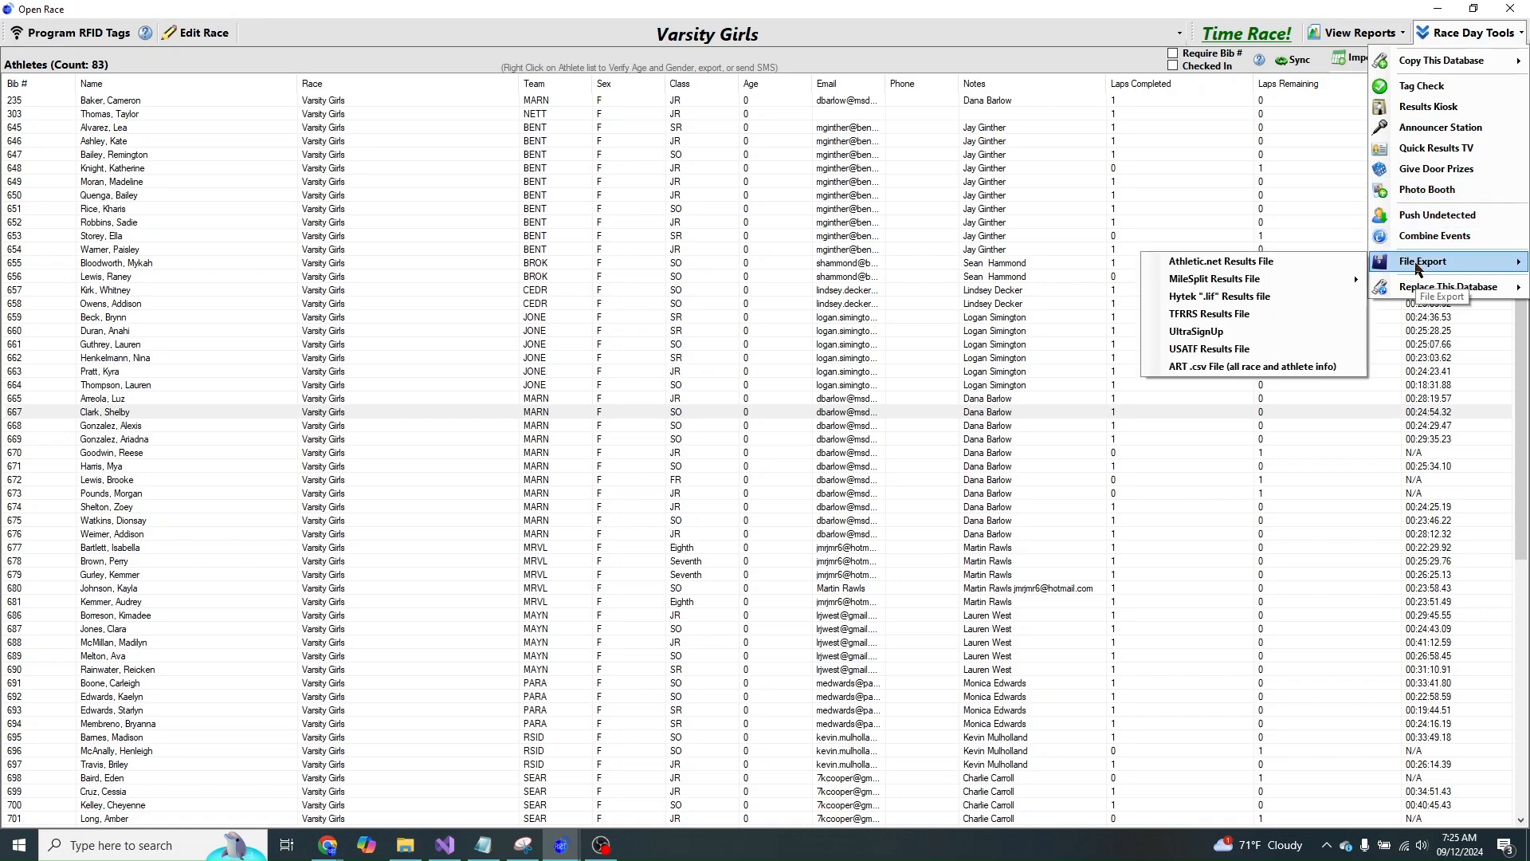
pyautogui.moveTo(1200, 288)
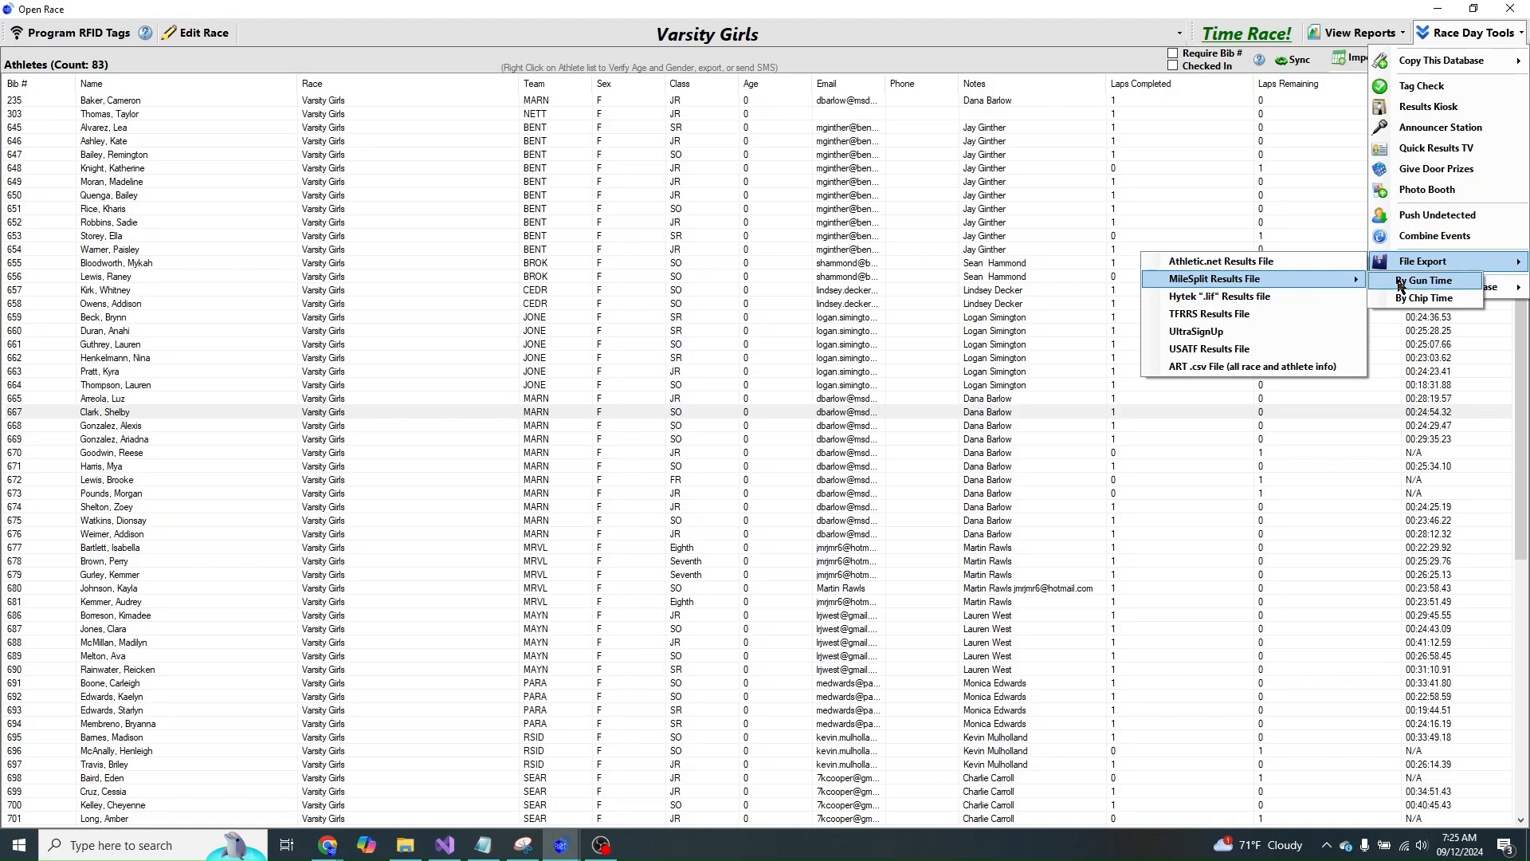
pyautogui.click(1184, 296)
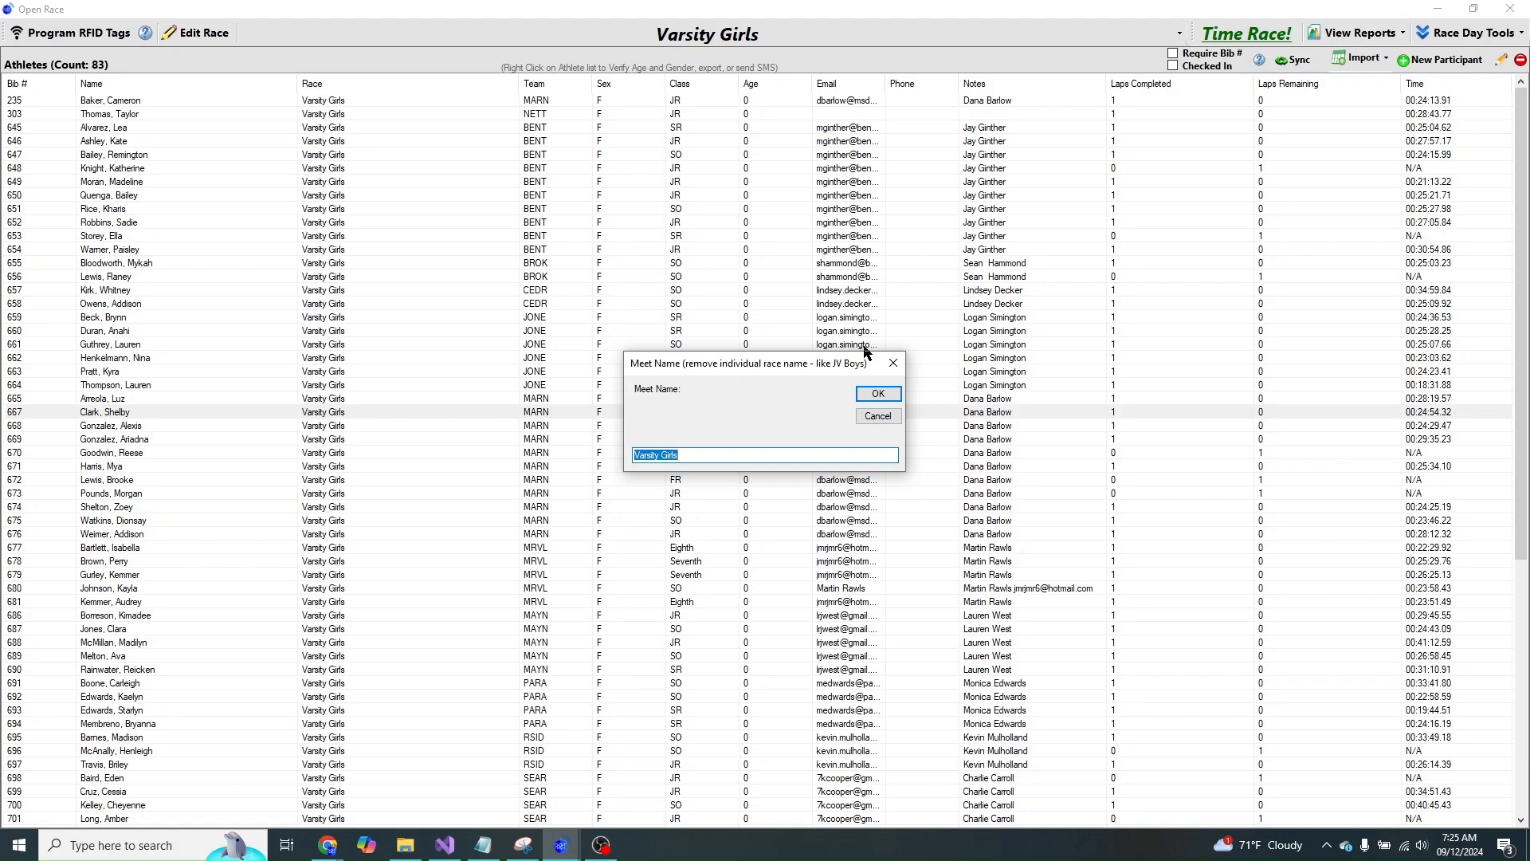
# - Set the meet name to 'CBC Warrior Invite' and acknowledge the single-file note
pyautogui.click(692, 454)
pyautogui.hotkey('ctrl', 'a')
pyautogui.write('CBC Warrior Invite')
pyautogui.click(873, 393)
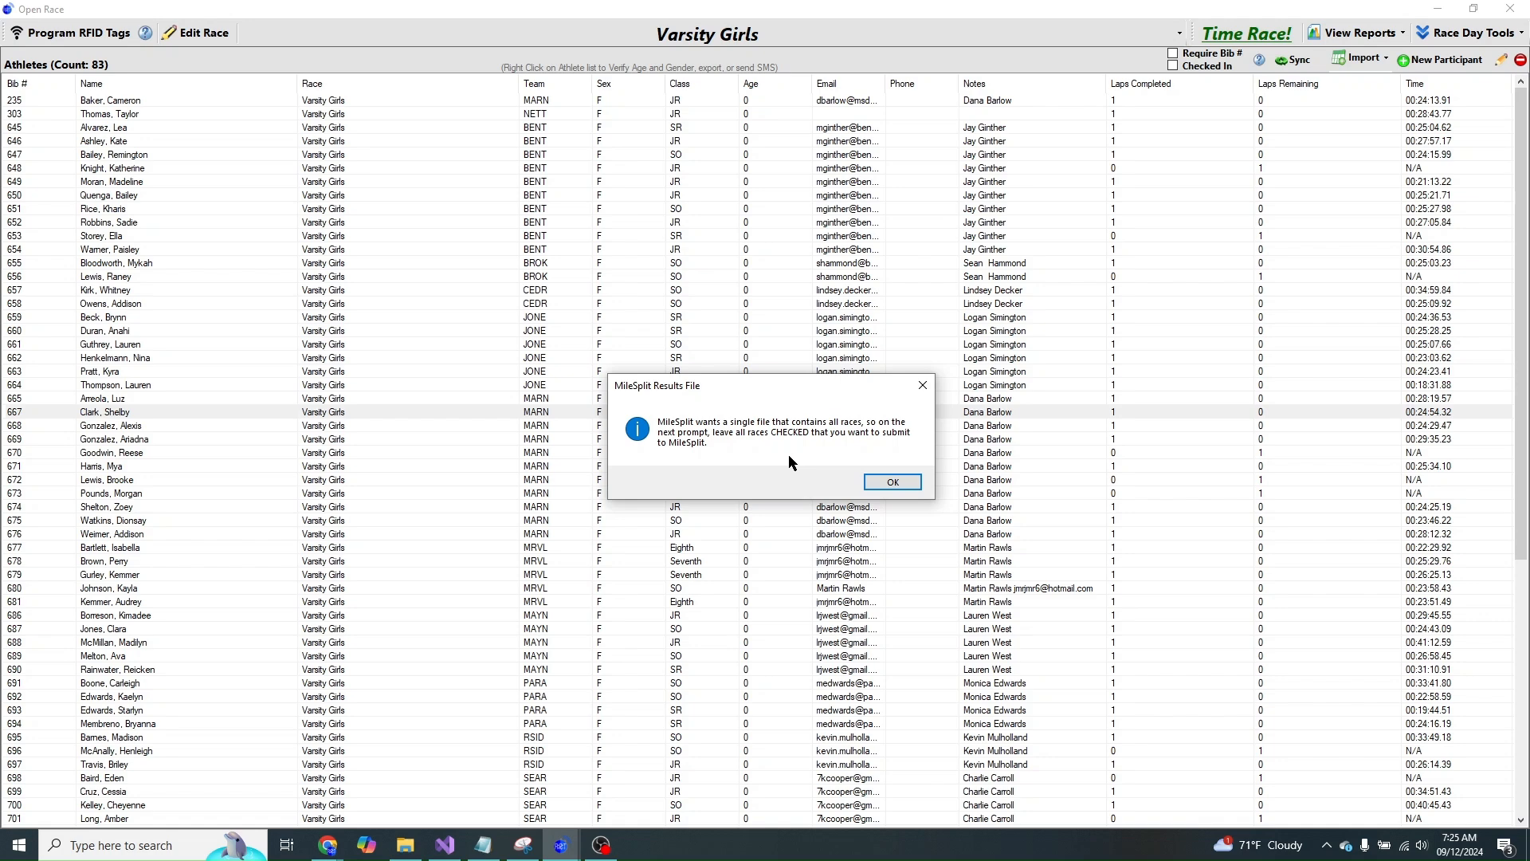
pyautogui.click(893, 483)
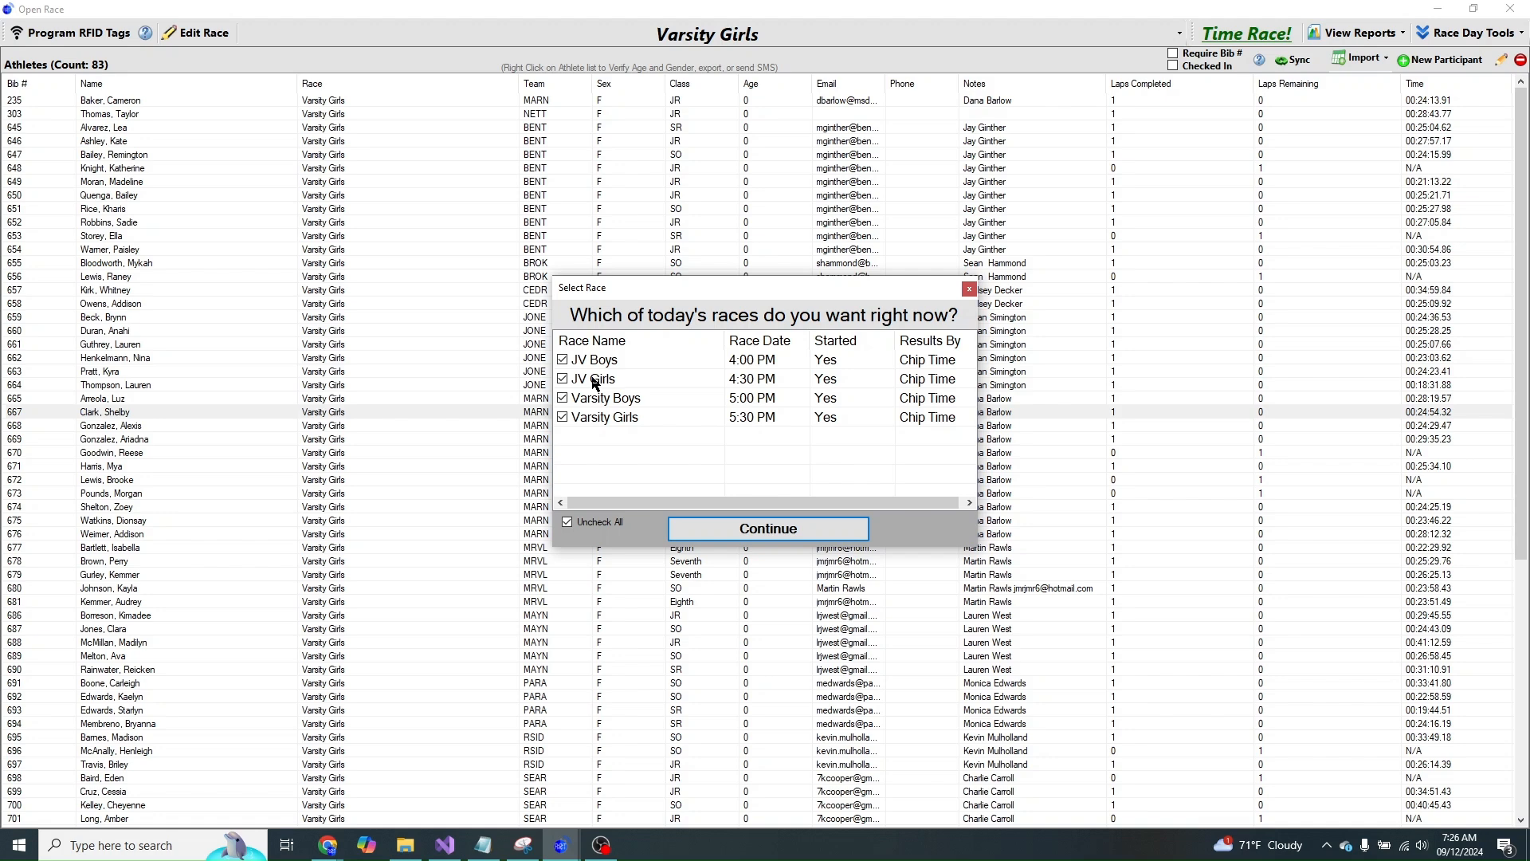
# - Include all four races and save the results file to Desktop > New folder
pyautogui.click(752, 529)
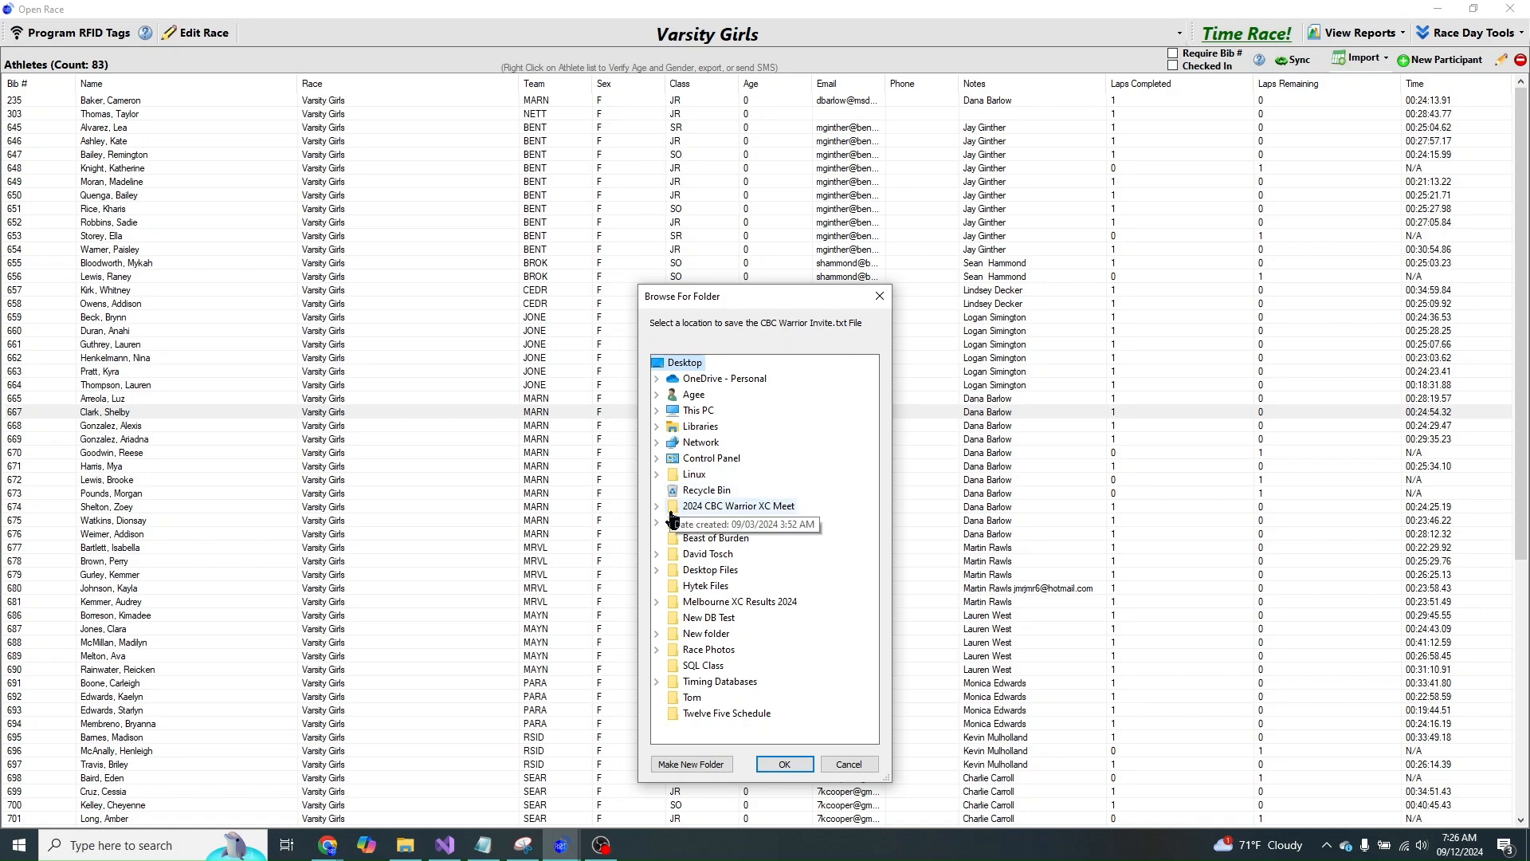
pyautogui.click(679, 636)
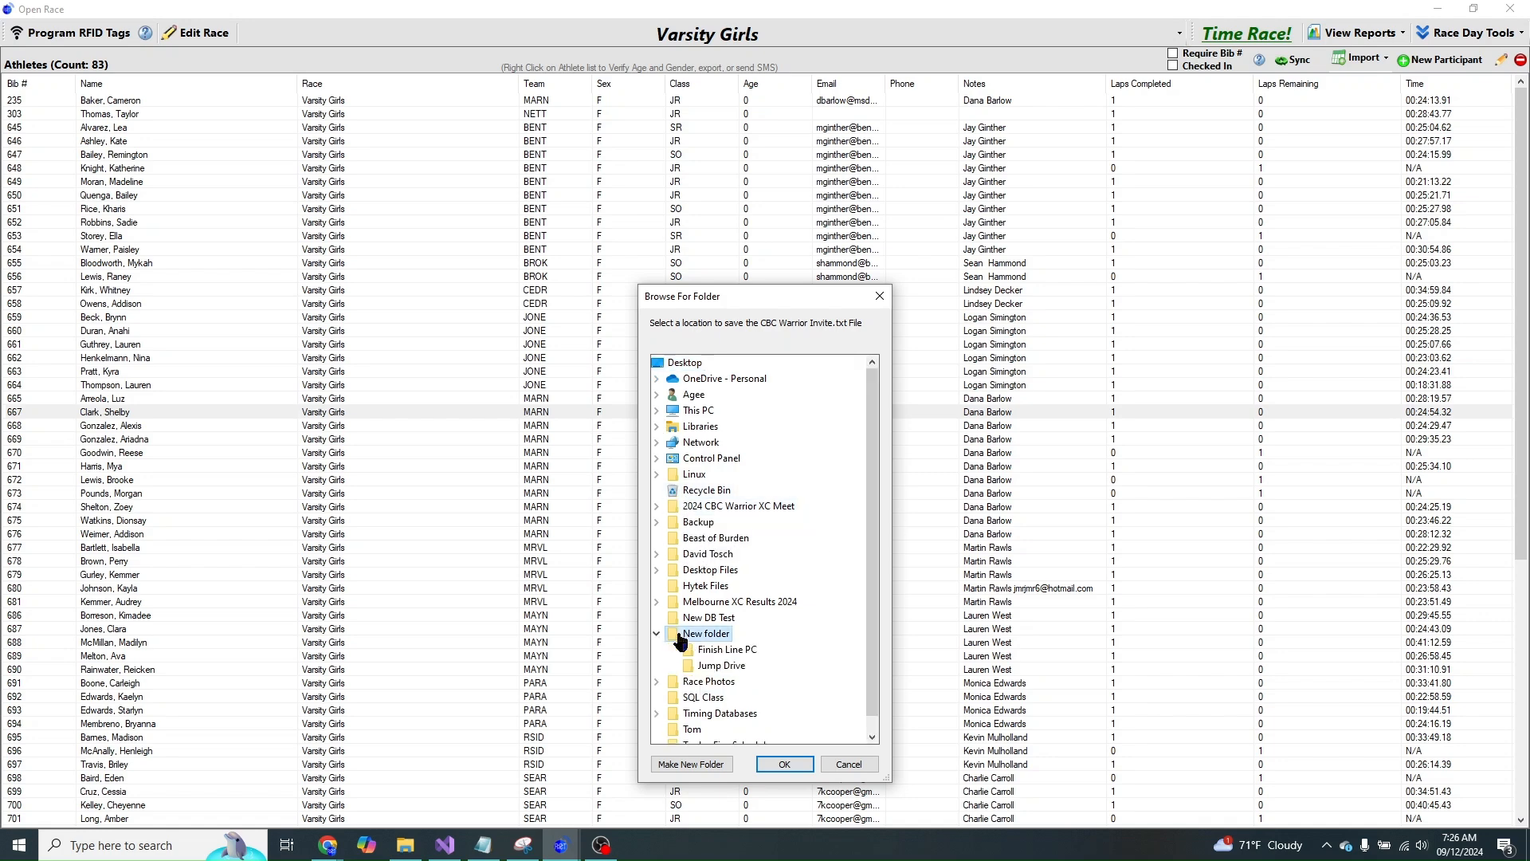
pyautogui.click(769, 765)
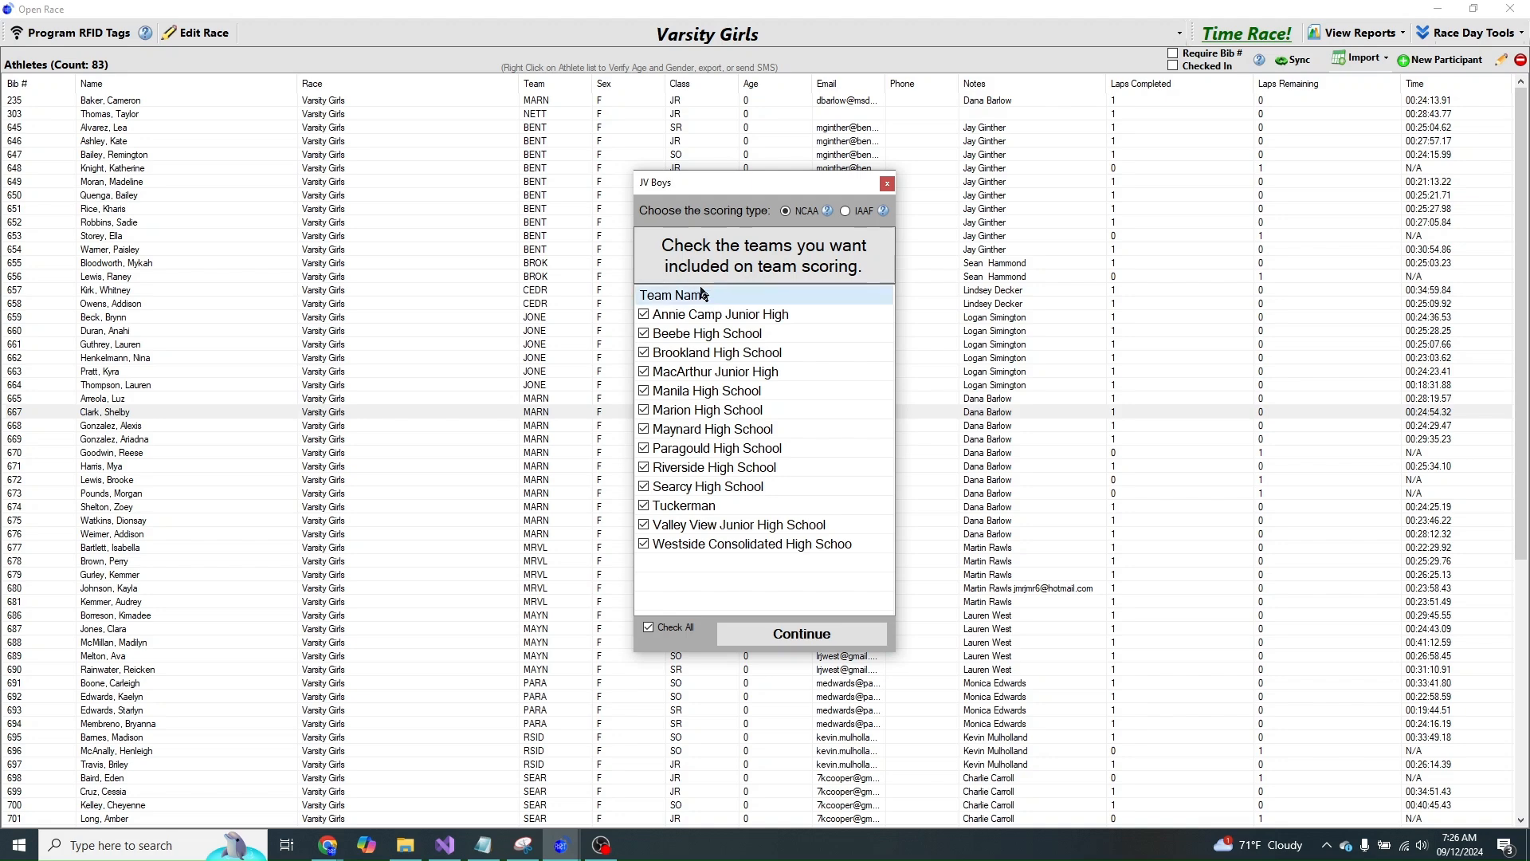
# - Accept the teams for scoring in JV Boys, JV Girls, Varsity Boys and Varsity Girls
pyautogui.click(749, 636)
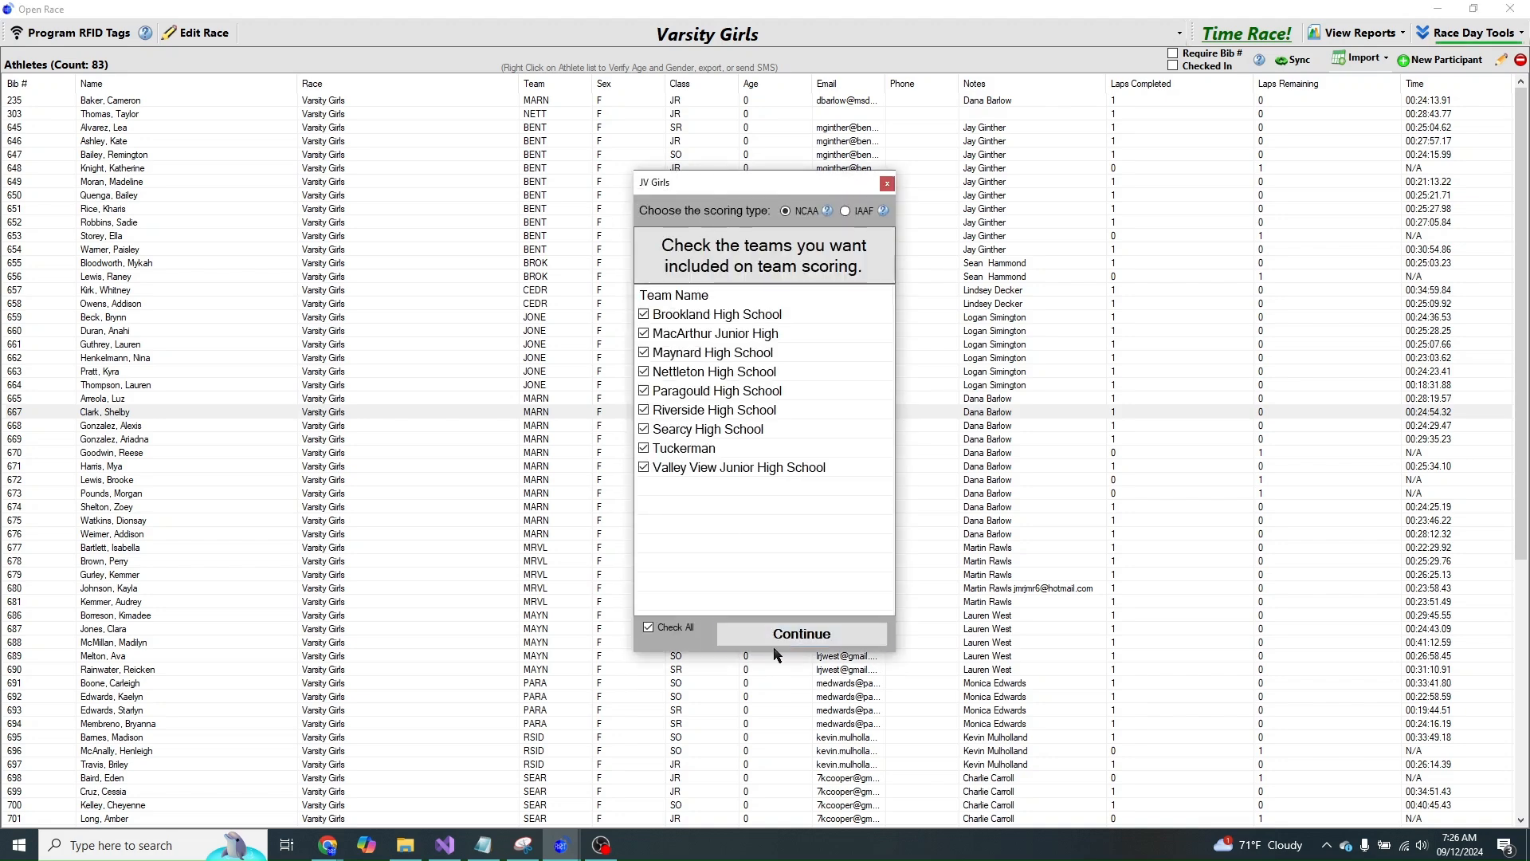
pyautogui.click(777, 636)
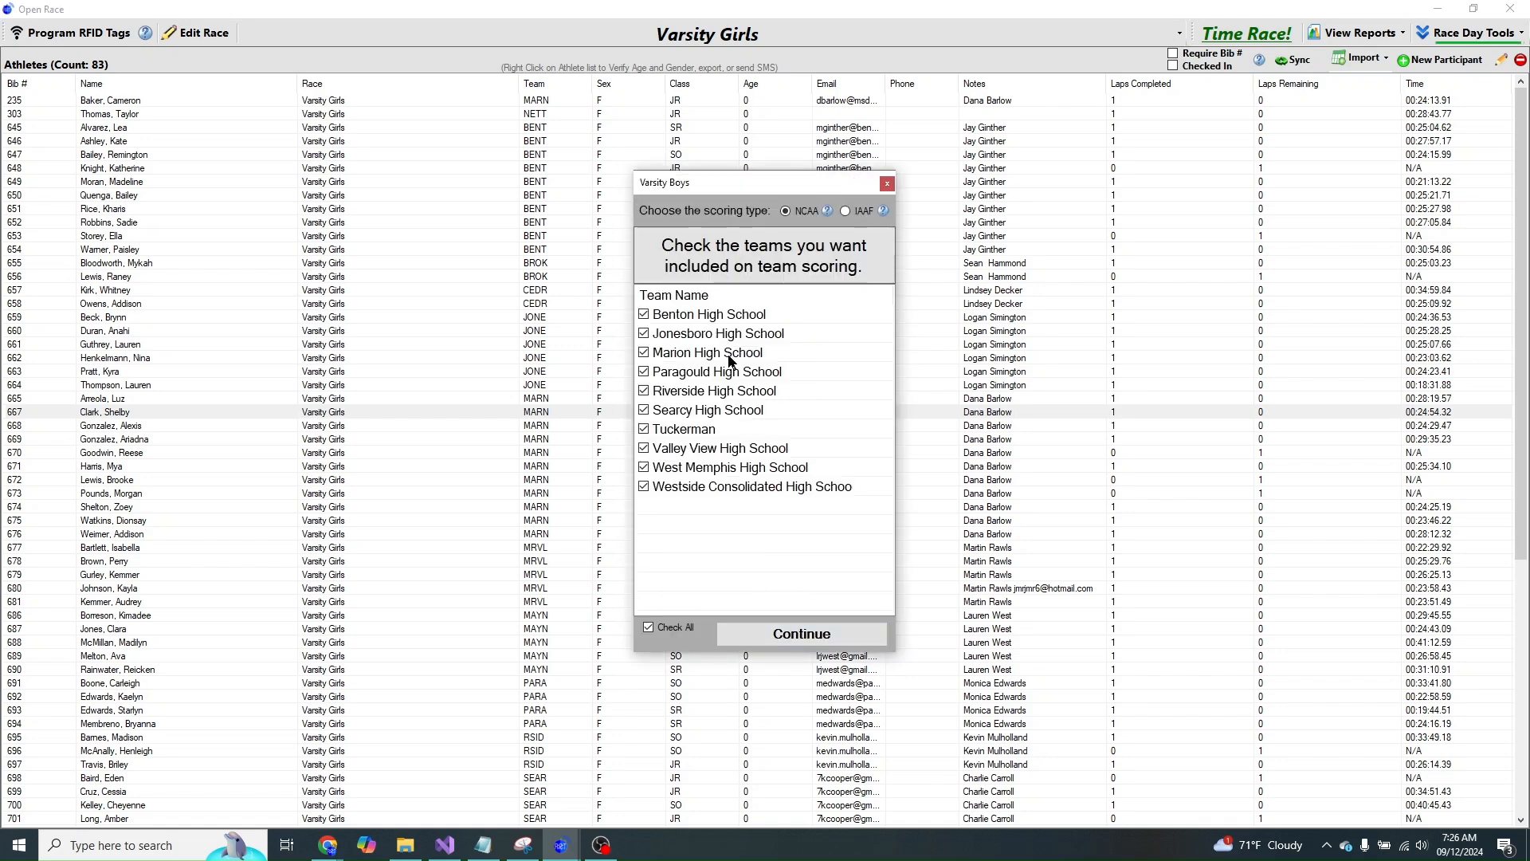
pyautogui.click(756, 634)
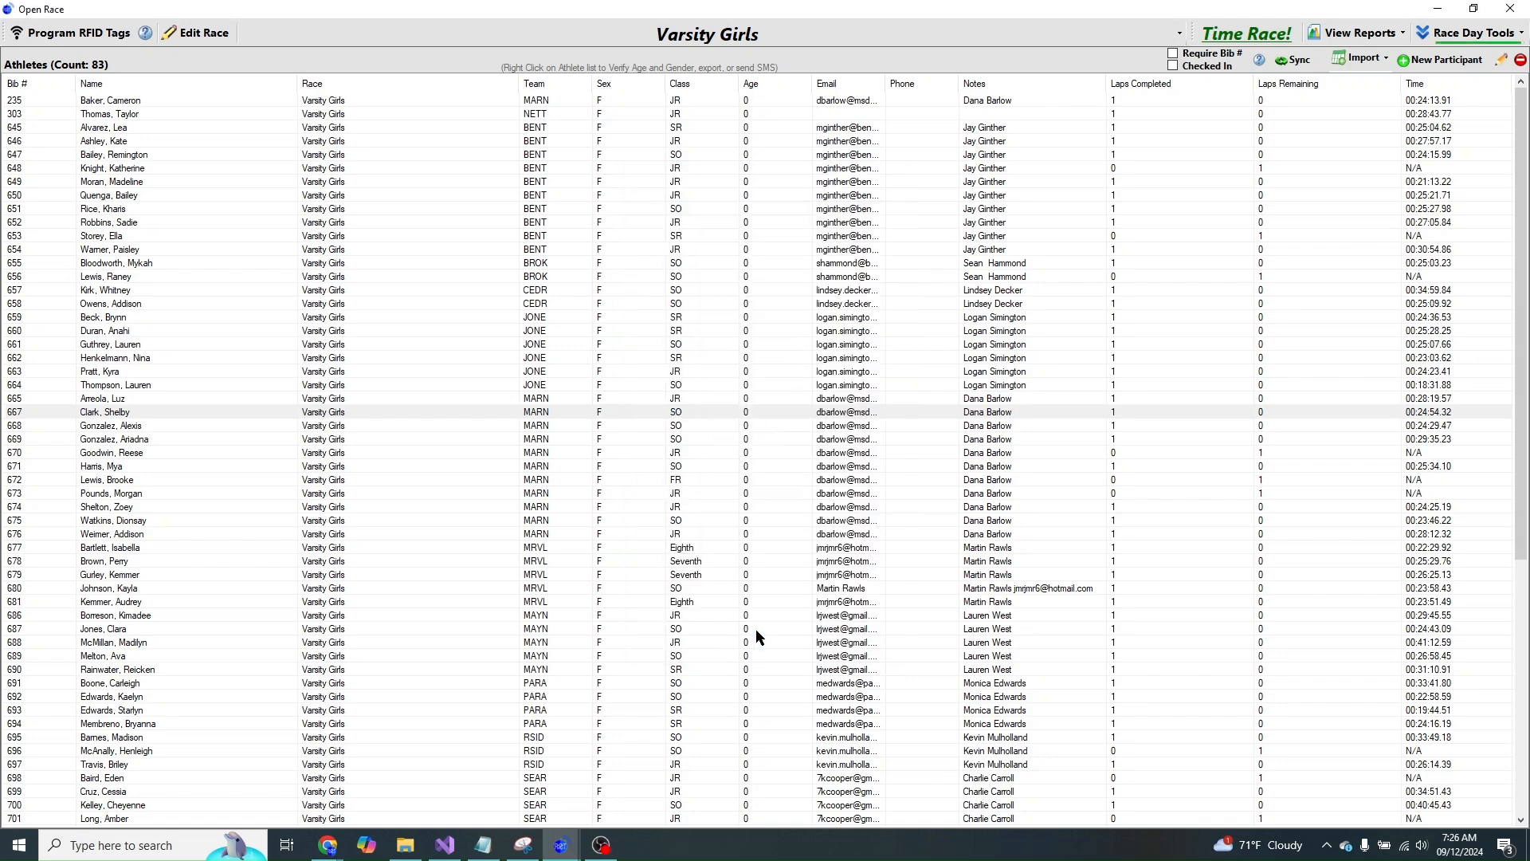
pyautogui.click(775, 635)
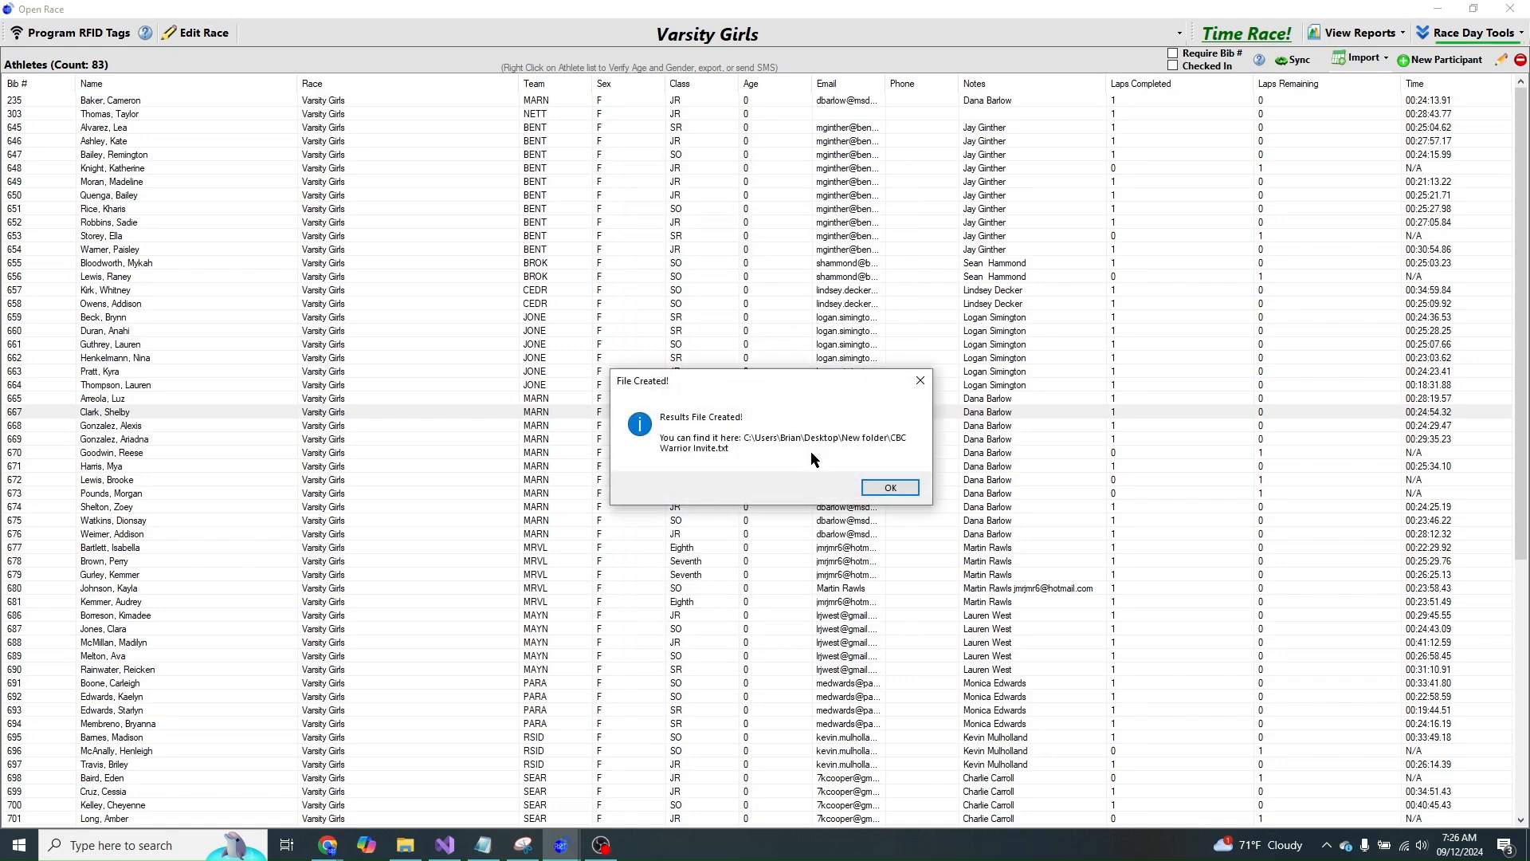
pyautogui.click(885, 488)
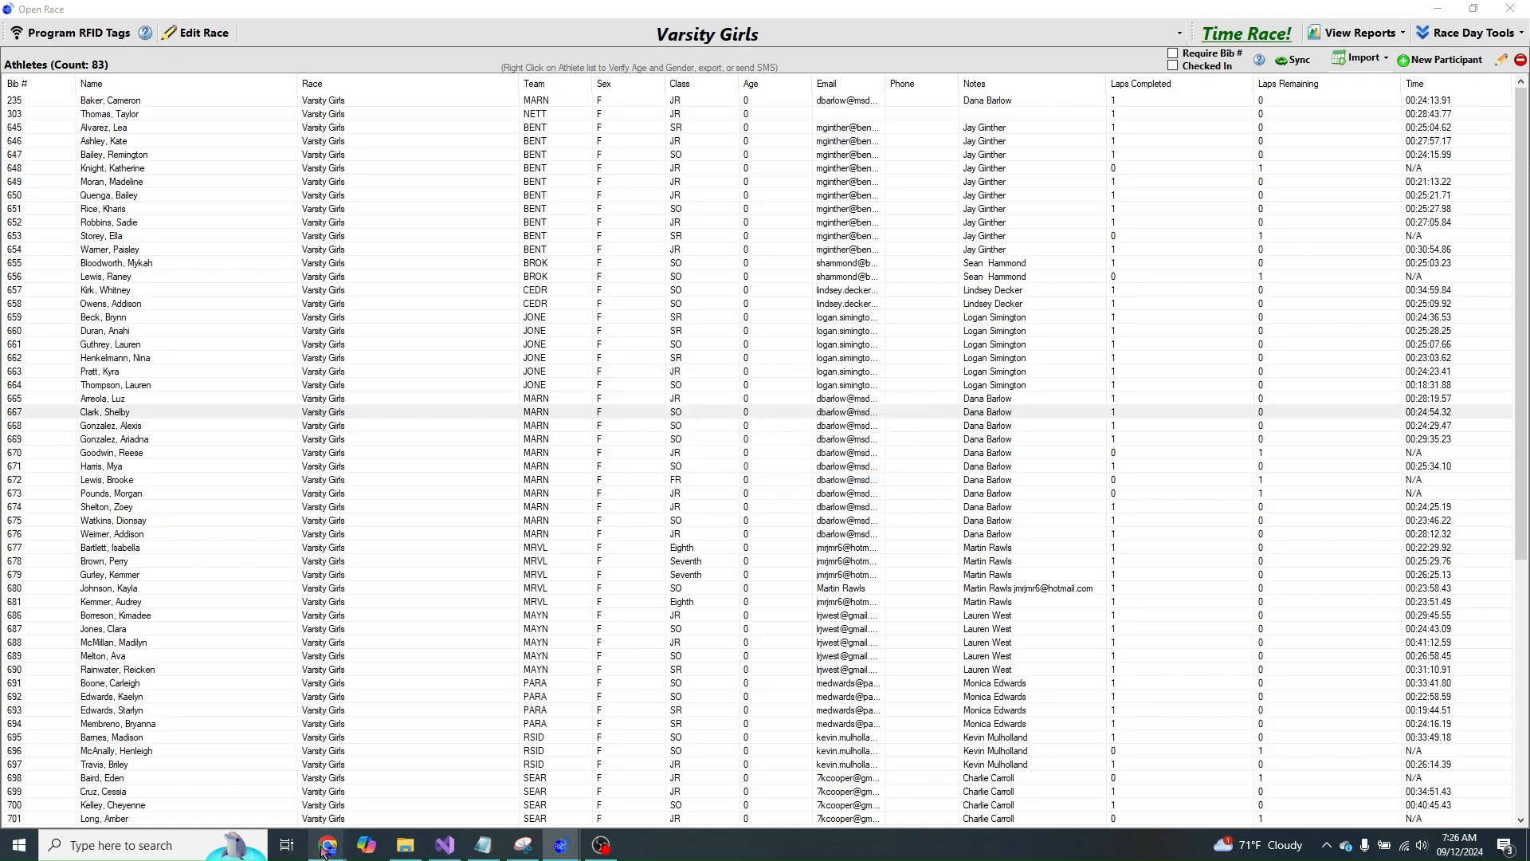
# - Switch to the MileSplit meet page in Chrome and go to Meet Results
pyautogui.moveTo(327, 845)
pyautogui.click(394, 745)
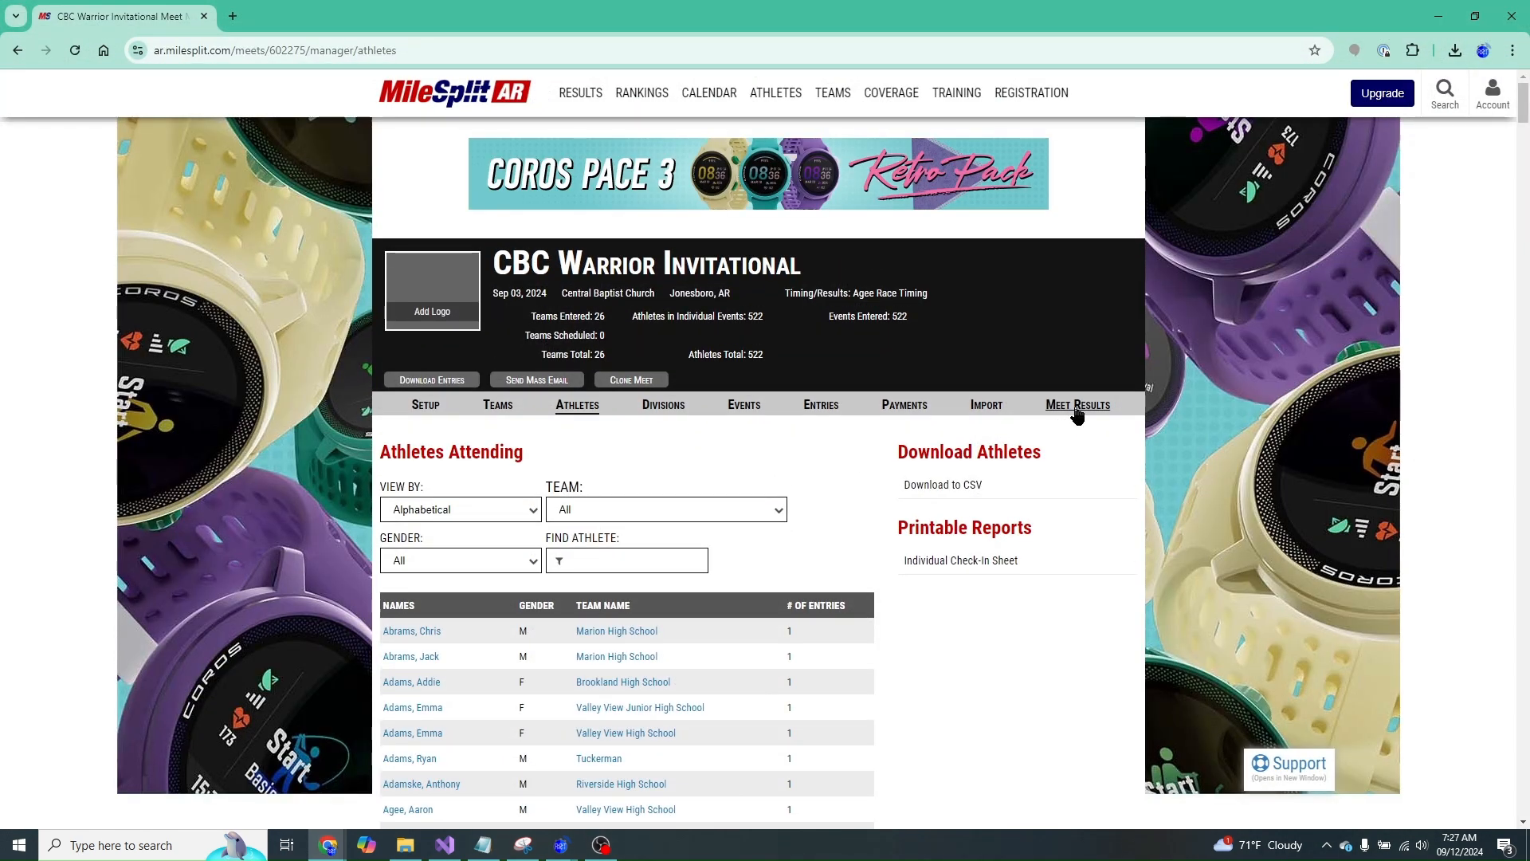
pyautogui.click(1077, 405)
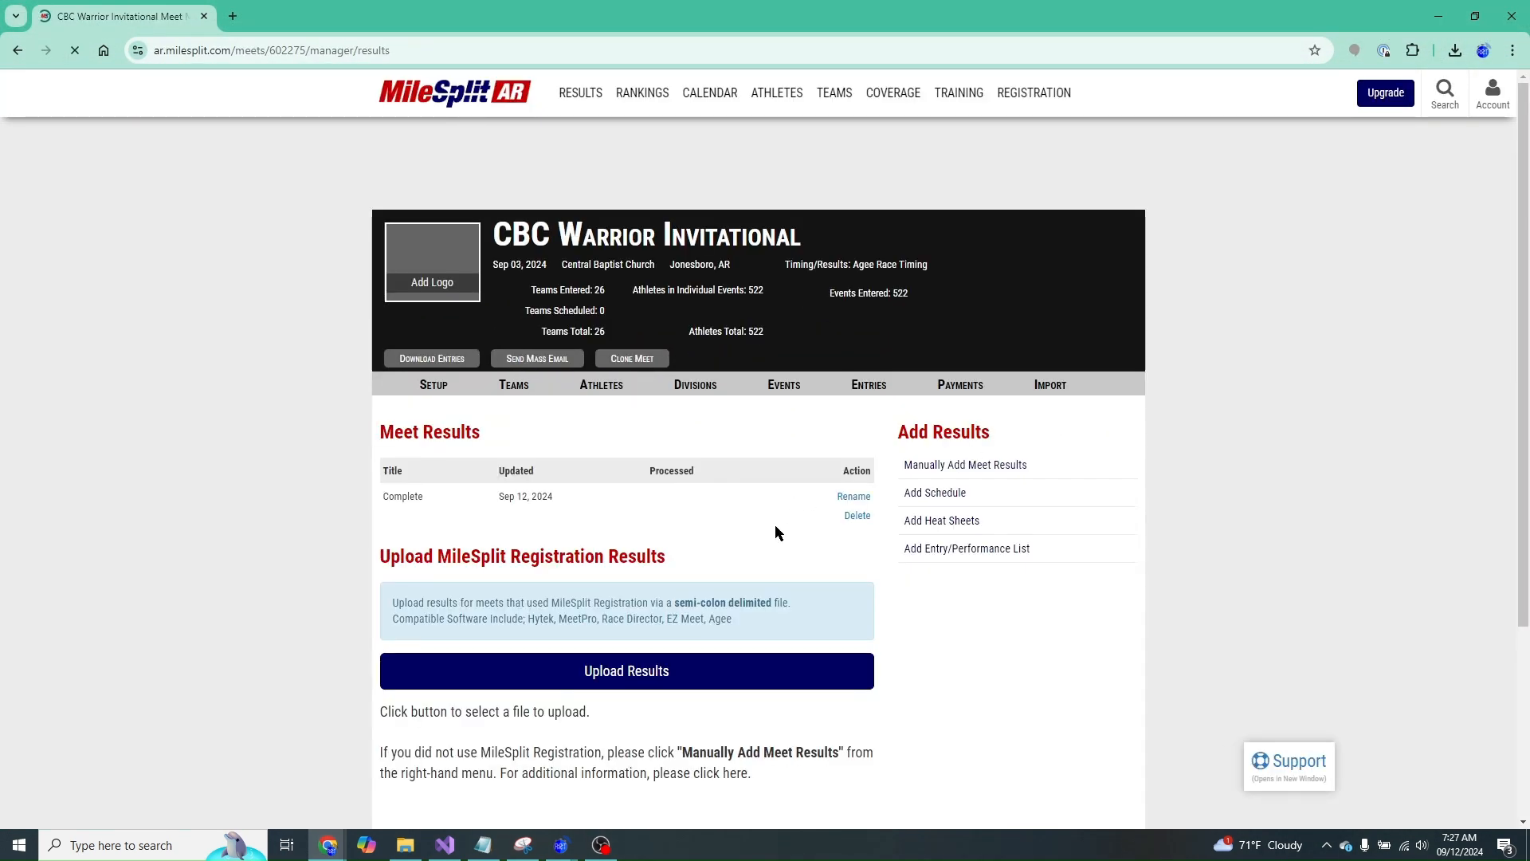
# - Start a results upload, cancel the file selection, and select the page address
pyautogui.click(563, 673)
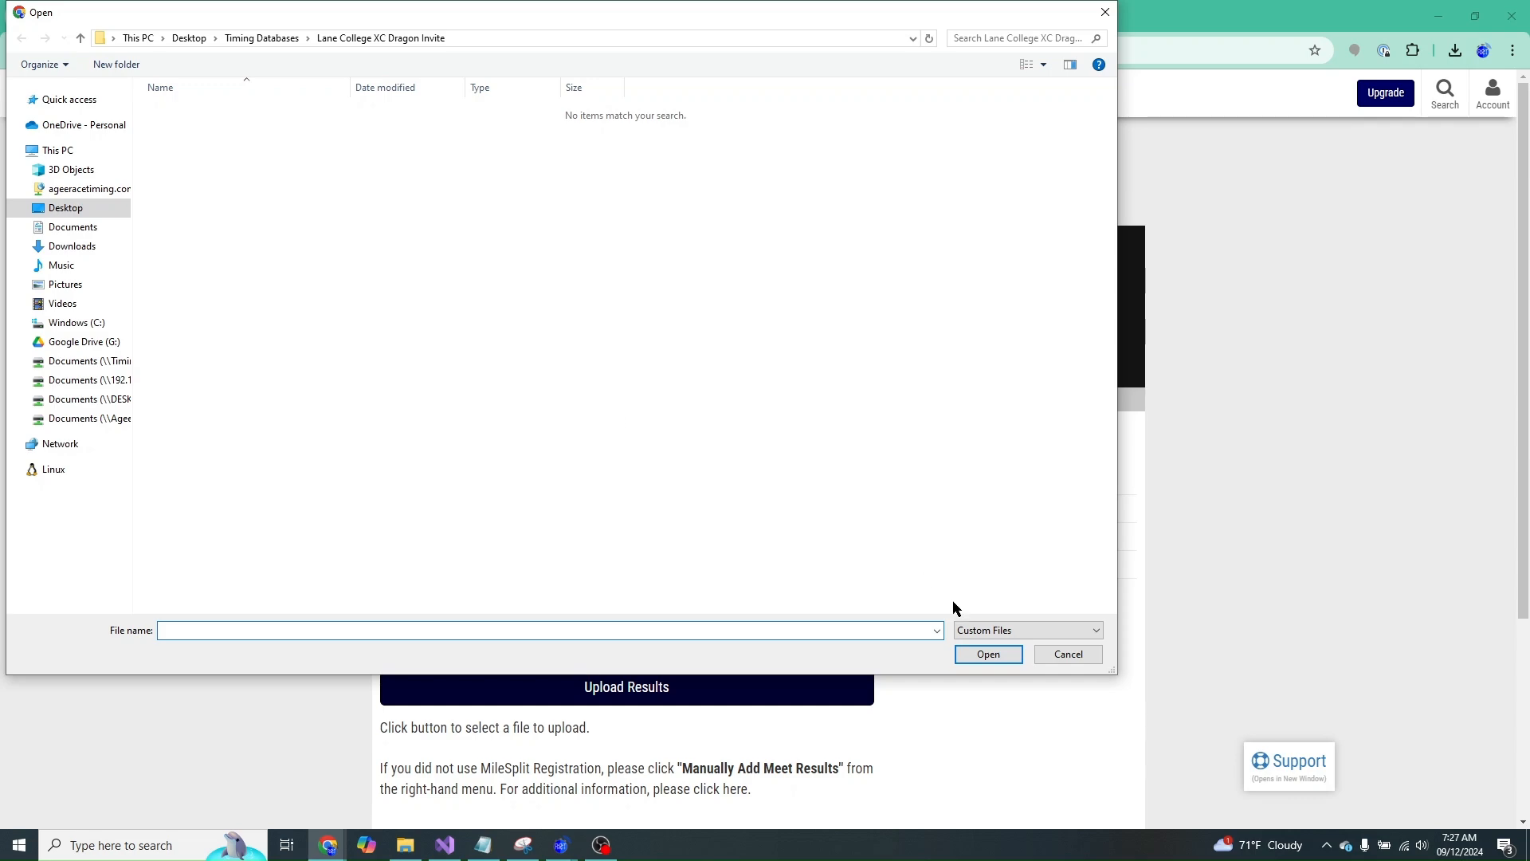
pyautogui.click(1079, 656)
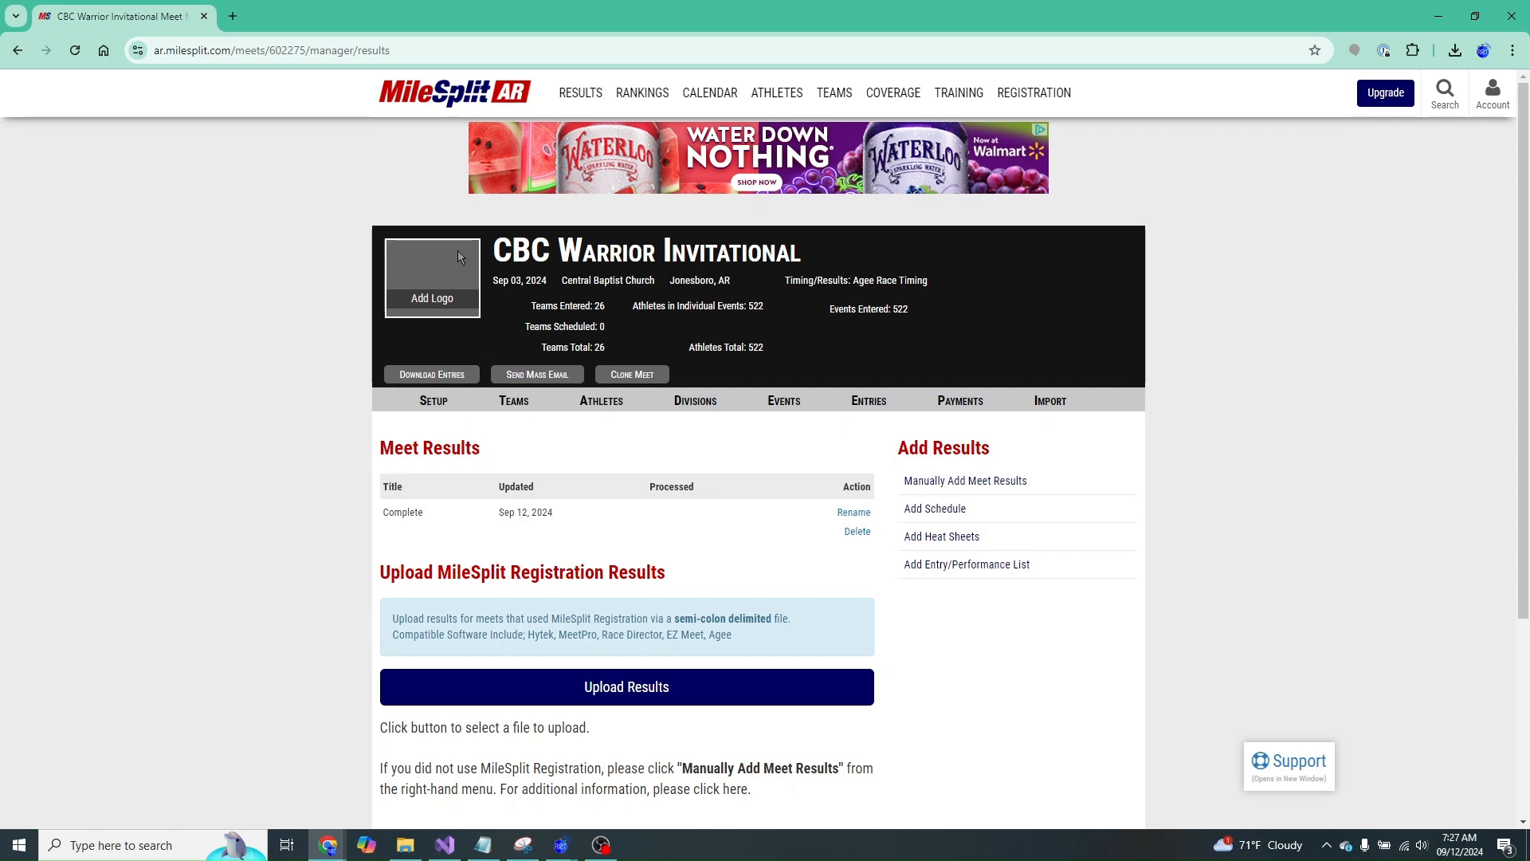
pyautogui.click(513, 51)
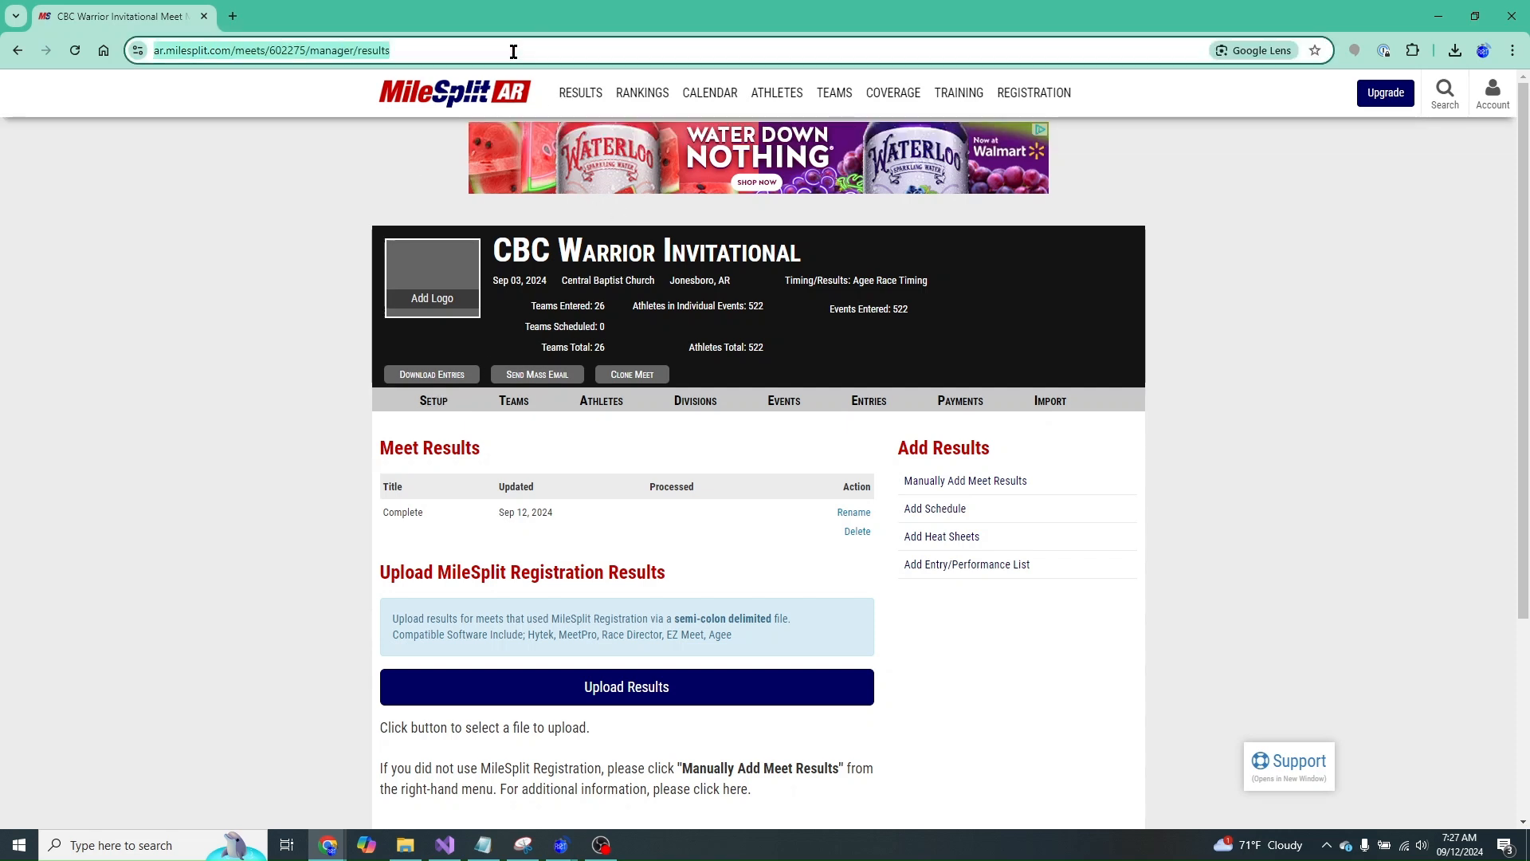